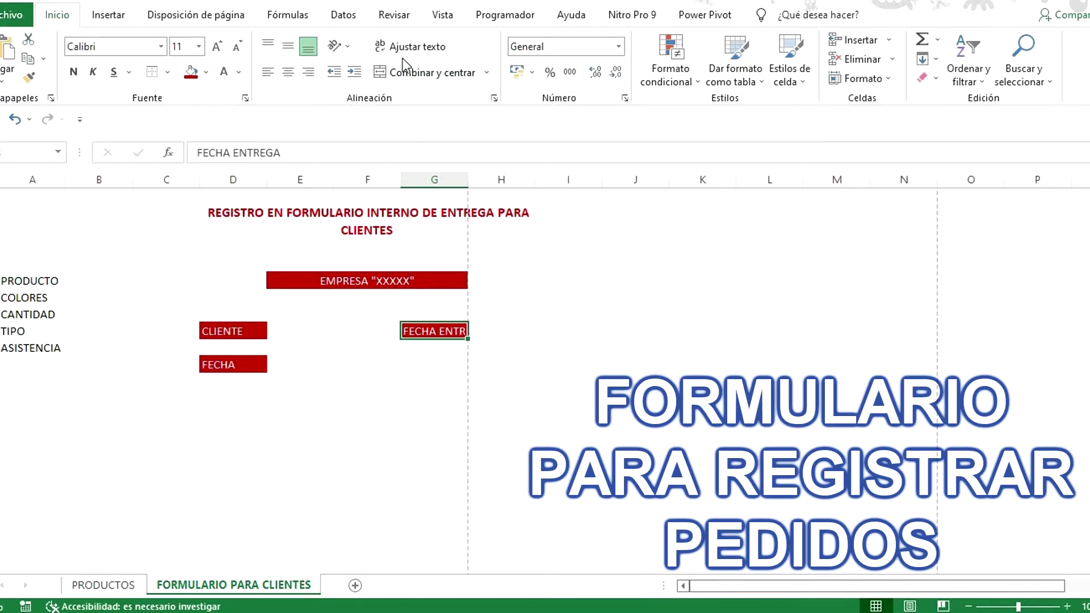
Step: Autofit column G to its text and centre the CLIENTE, FECHA and FECHA ENTREGA labels
double_click(467, 179)
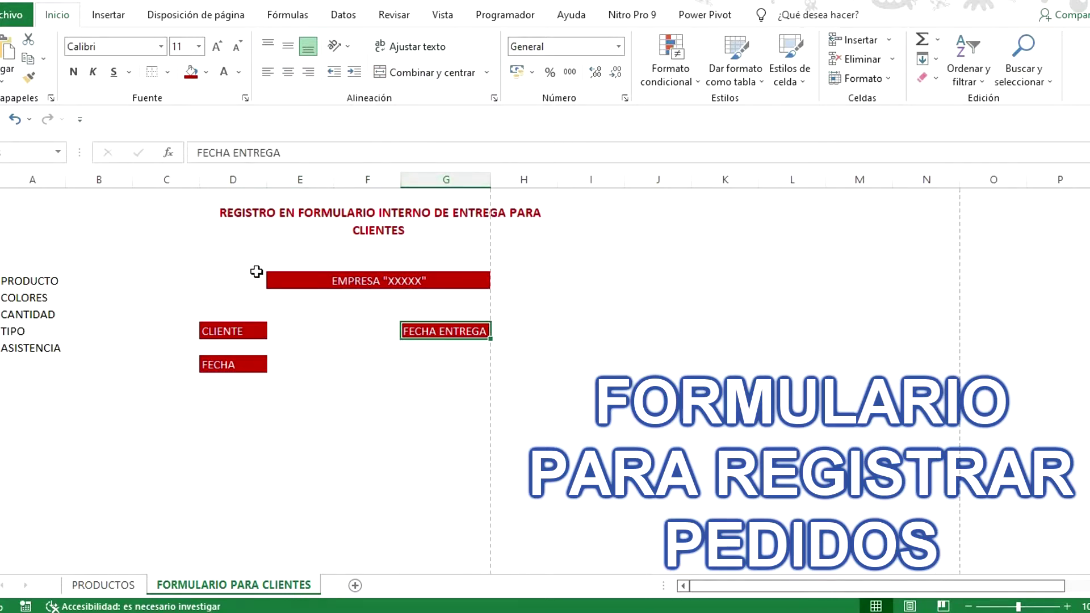
left_click(236, 329, "ctrl")
left_click(237, 366, "ctrl")
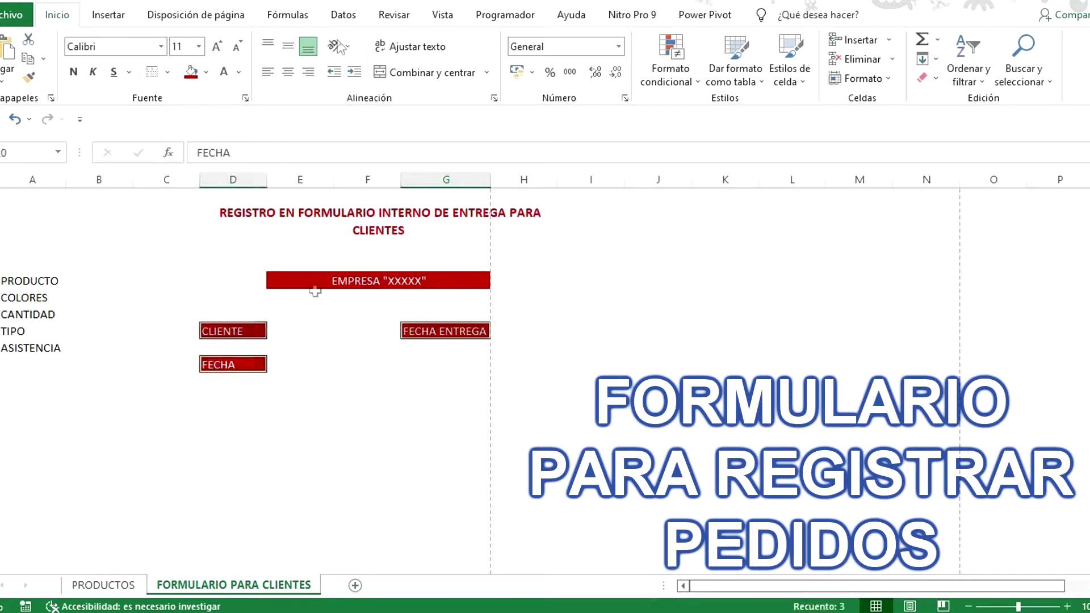
left_click(289, 73)
Step: Fill the cell beside CLIENTE with a dotted placeholder "........." and the one beside FECHA with the date 18/07/2022
left_click(301, 335)
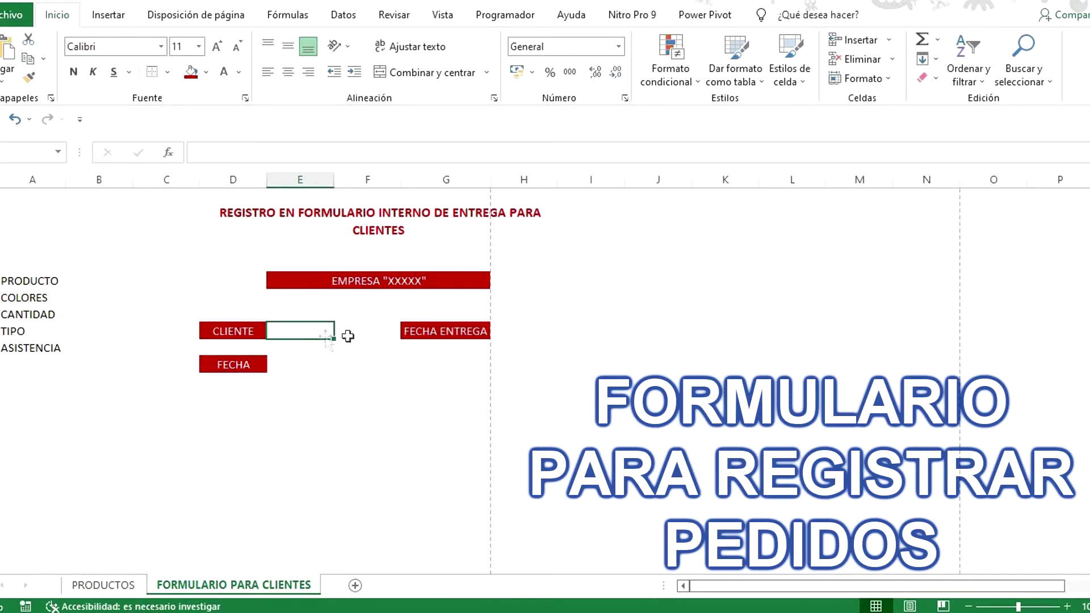
double_click(313, 336)
left_click(284, 331)
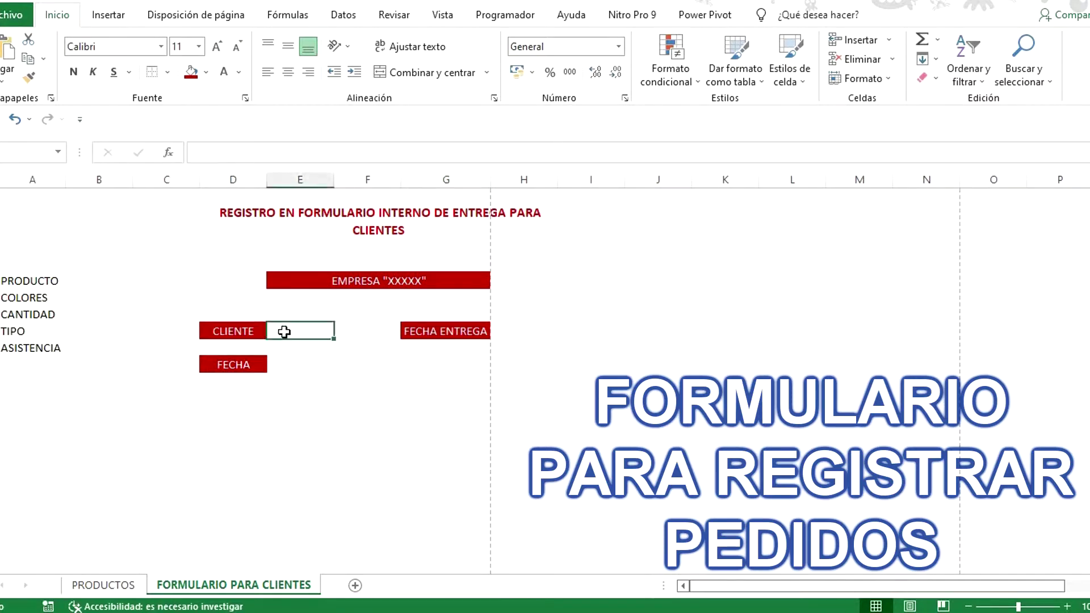
type(".........")
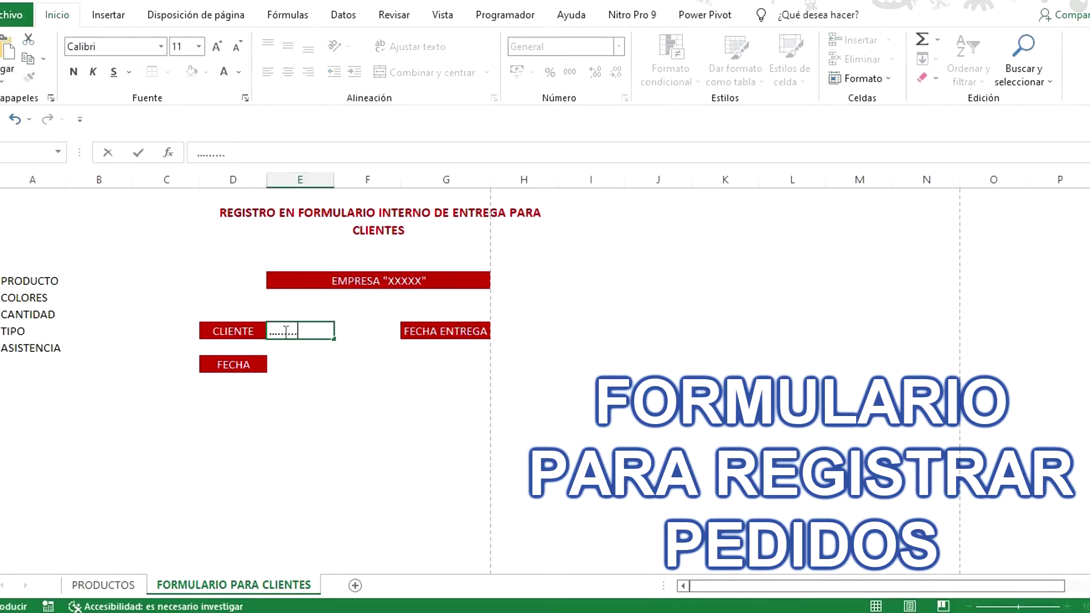
key("Return")
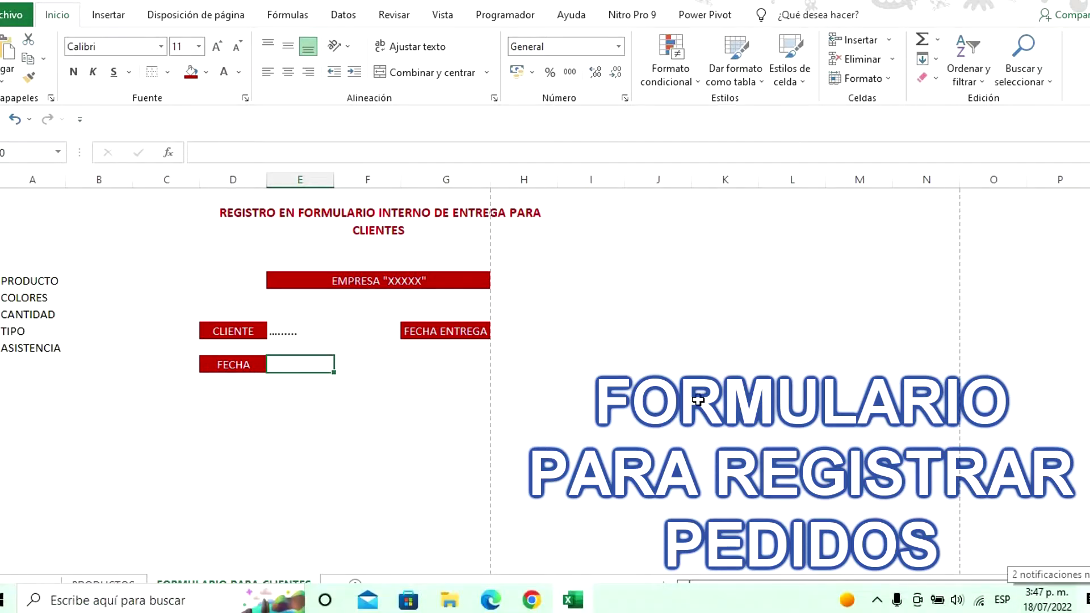
type("18-07-20")
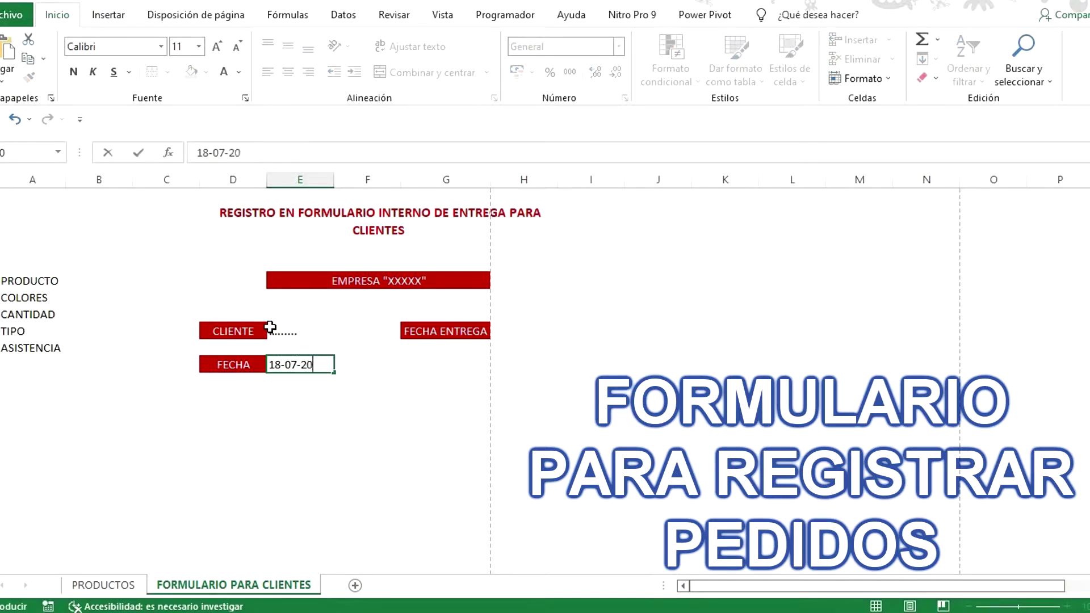
key("Return")
Step: Enter the delivery date 23-07-2022 in the cell next to FECHA ENTREGA
key("Up")
key("Right")
key("Right")
key("Up")
key("Right")
key("Up")
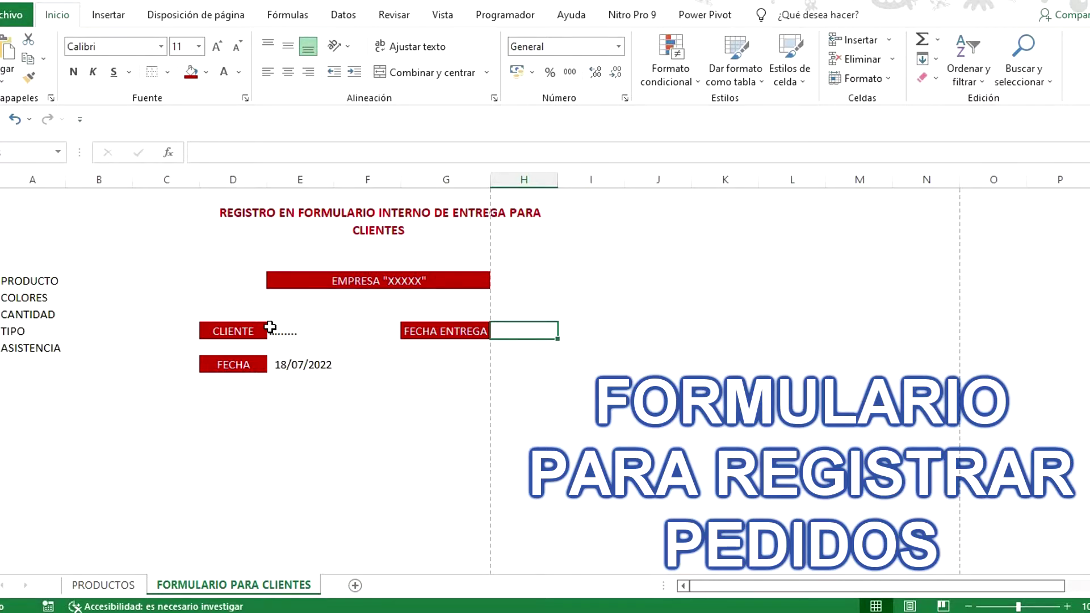
type("23-07")
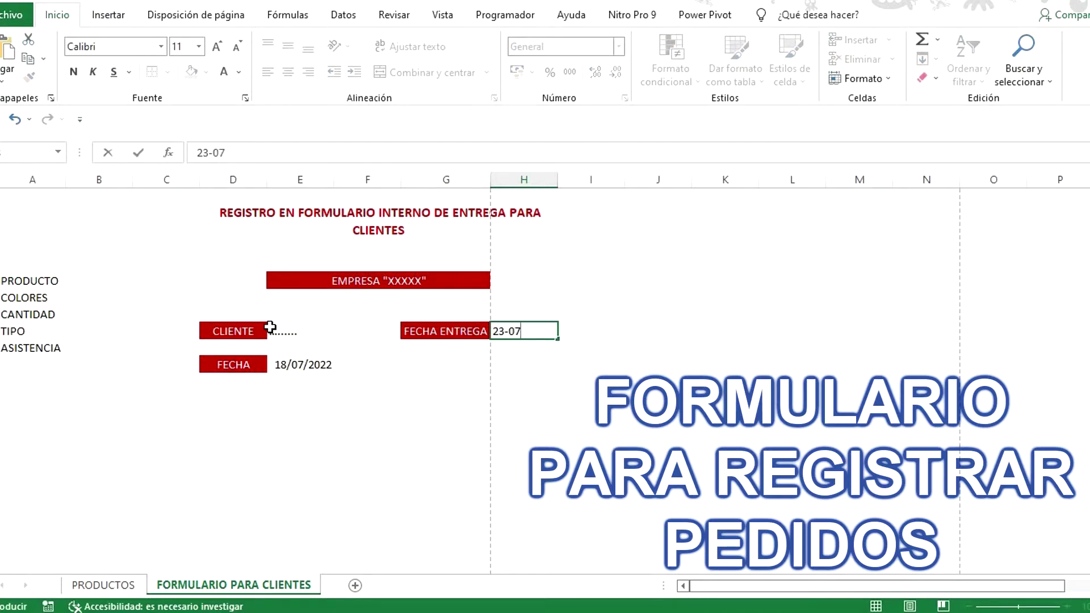
type("-2022")
key("Return")
key("Left")
key("Left")
key("Up")
key("Right")
key("Down")
key("Up")
key("Right")
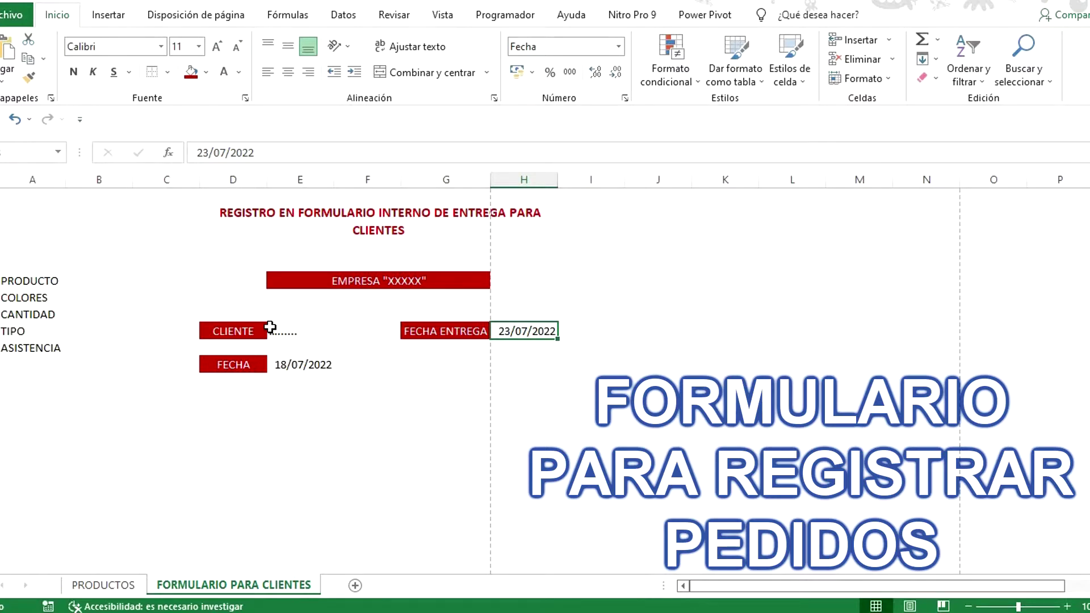
key("Left")
key("Down")
key("Left")
key("Left")
key("Left")
key("Left")
key("Up")
key("Up")
key("Up")
key("Up")
key("Up")
key("Up")
key("Down")
key("Down")
key("Down")
key("Down")
key("Down")
key("Right")
key("Down")
key("Down")
key("Right")
key("Down")
key("Right")
key("Down")
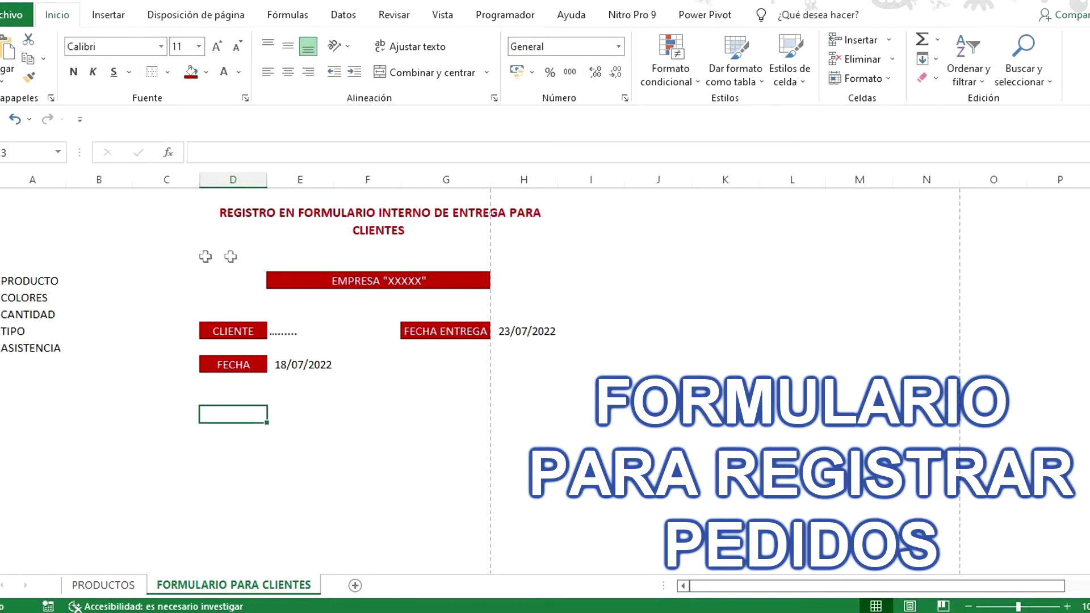
Step: Draw a snipped-corner rectangle about 11.77 cm high and 11.17 cm wide below the FECHA row, starting near column D
scroll(354, 278, "down", 1)
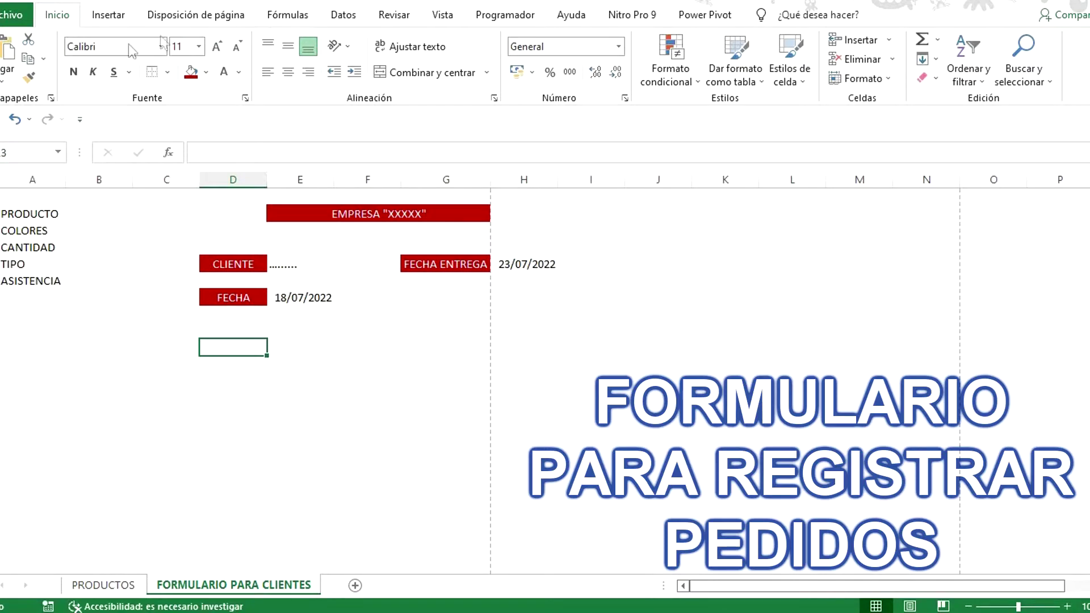
left_click(108, 15)
left_click(193, 67)
left_click(229, 145)
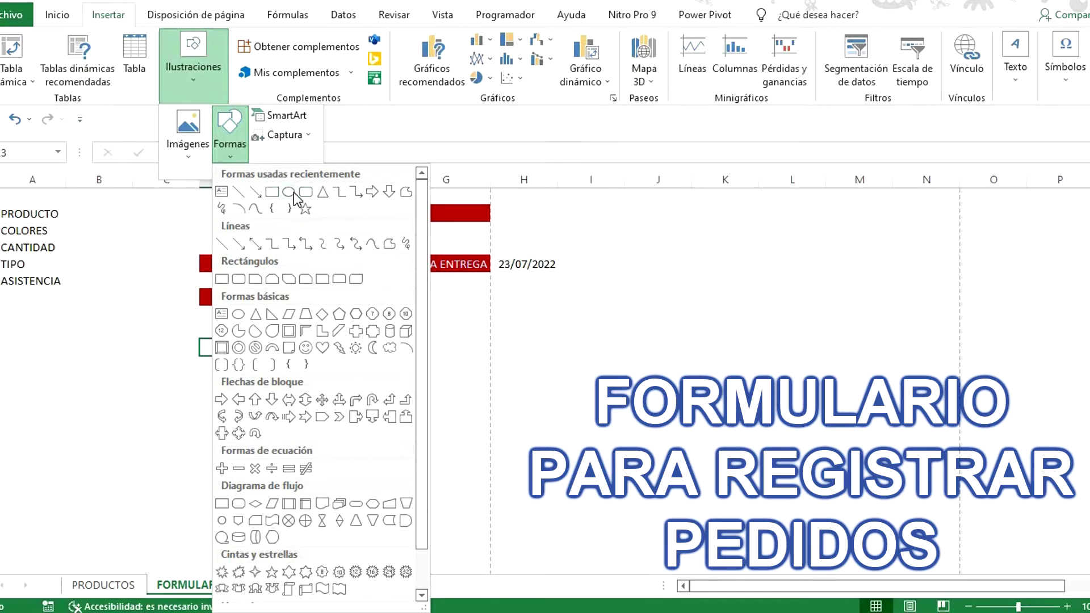
left_click(257, 279)
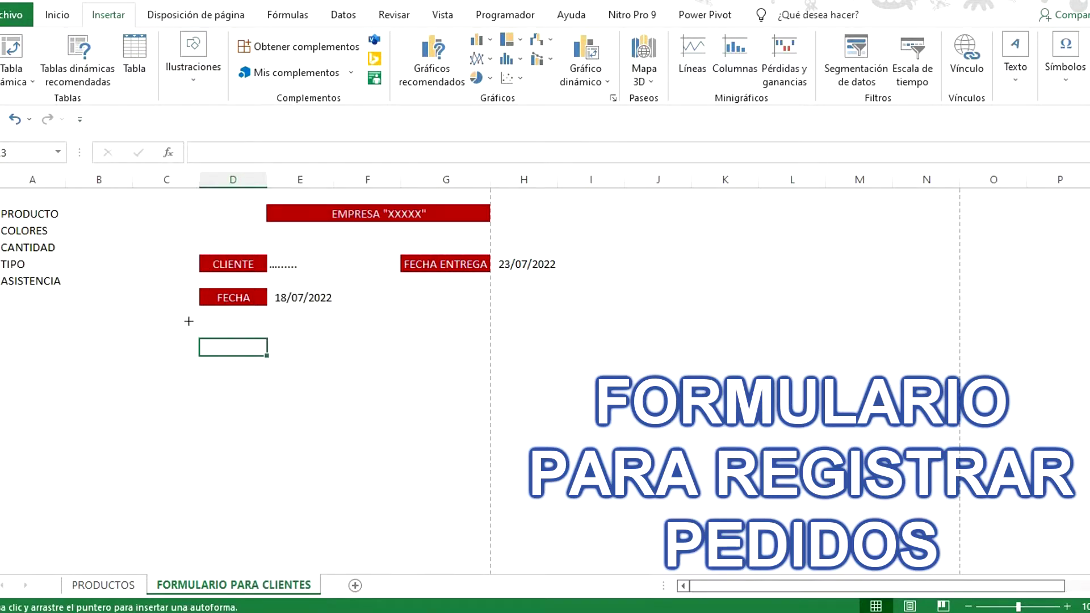
left_click_drag(193, 324, 547, 540)
Step: Apply the white preset outline style to the snipped rectangle and give it a blue 3 pt outline
scroll(464, 352, "up", 2)
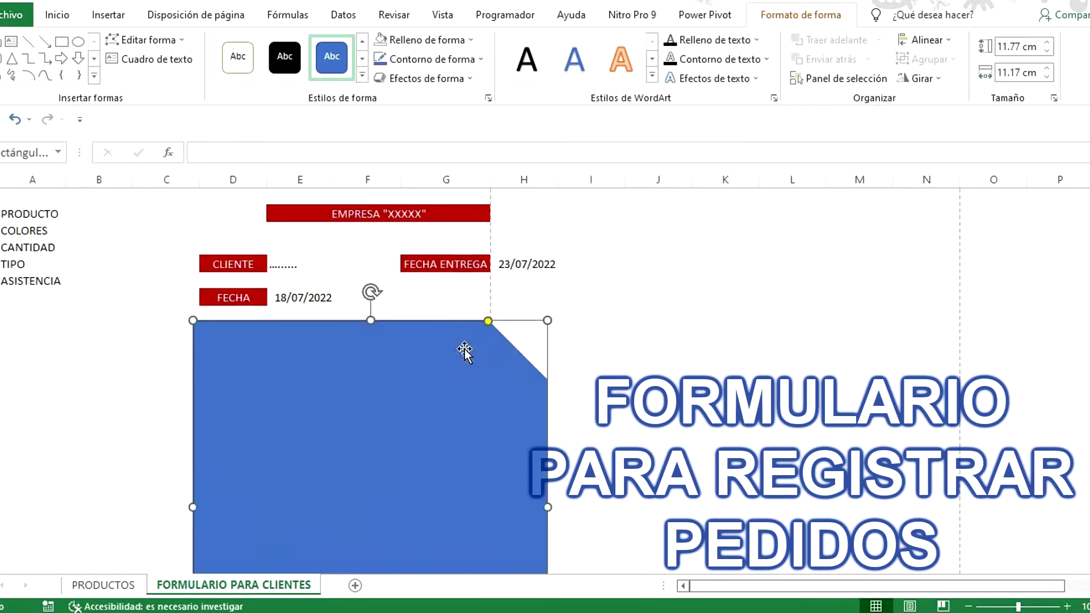
scroll(464, 352, "up", 1)
left_click(235, 59)
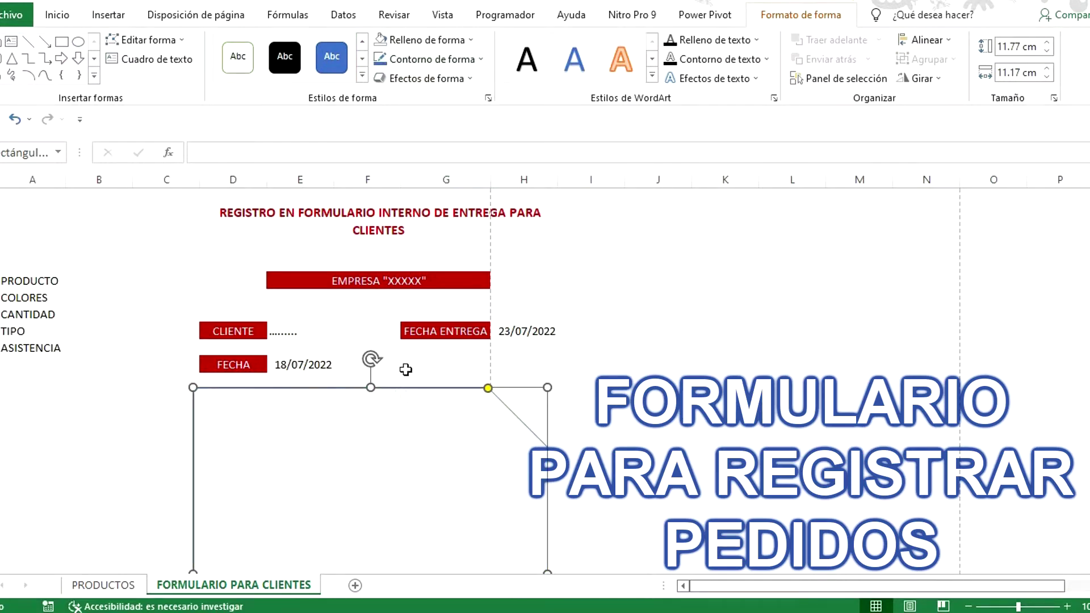
left_click(480, 59)
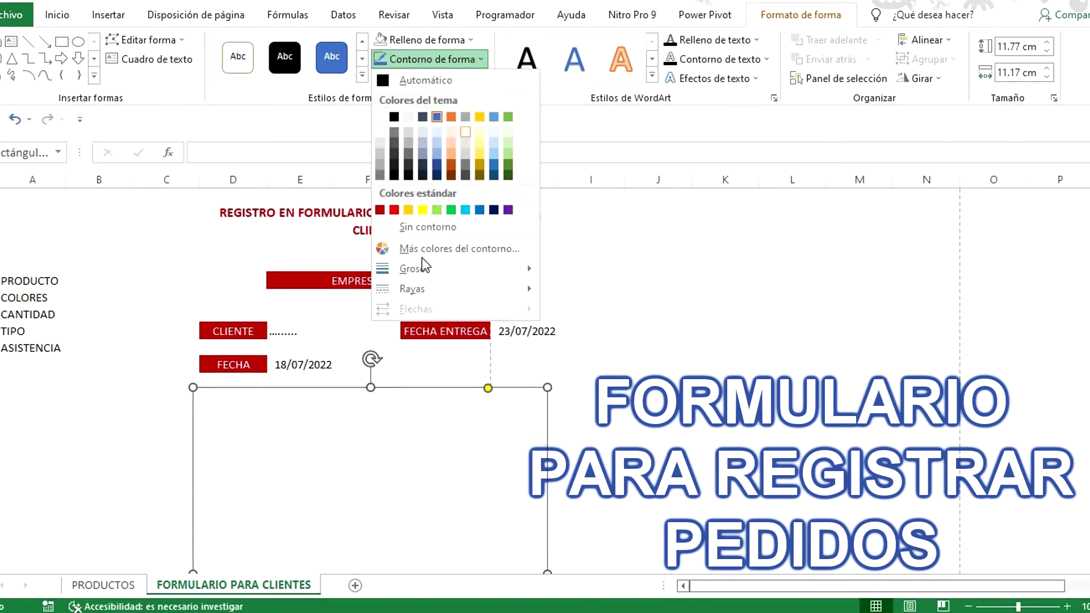
mouse_move(420, 266)
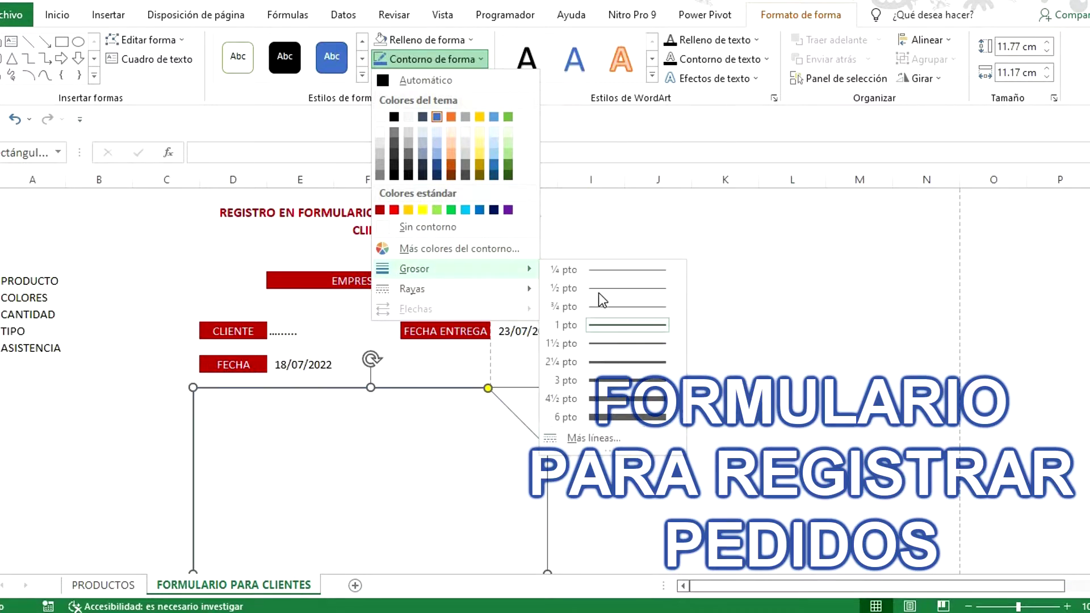
left_click(610, 380)
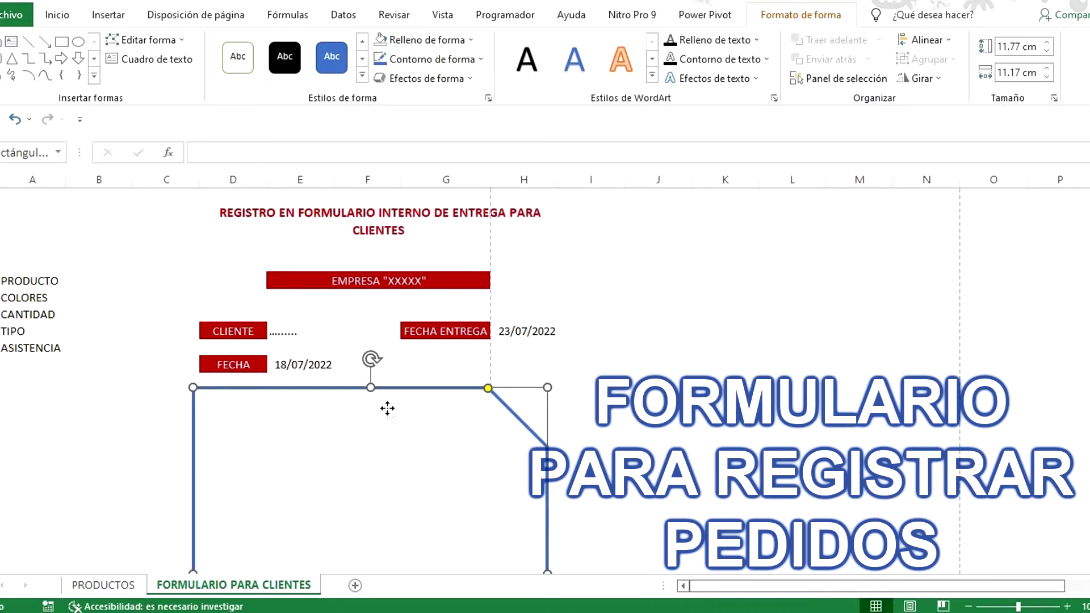
key("Escape")
Step: Remove the fill from the snipped rectangle, leaving only its outline over the cells
left_click(413, 414)
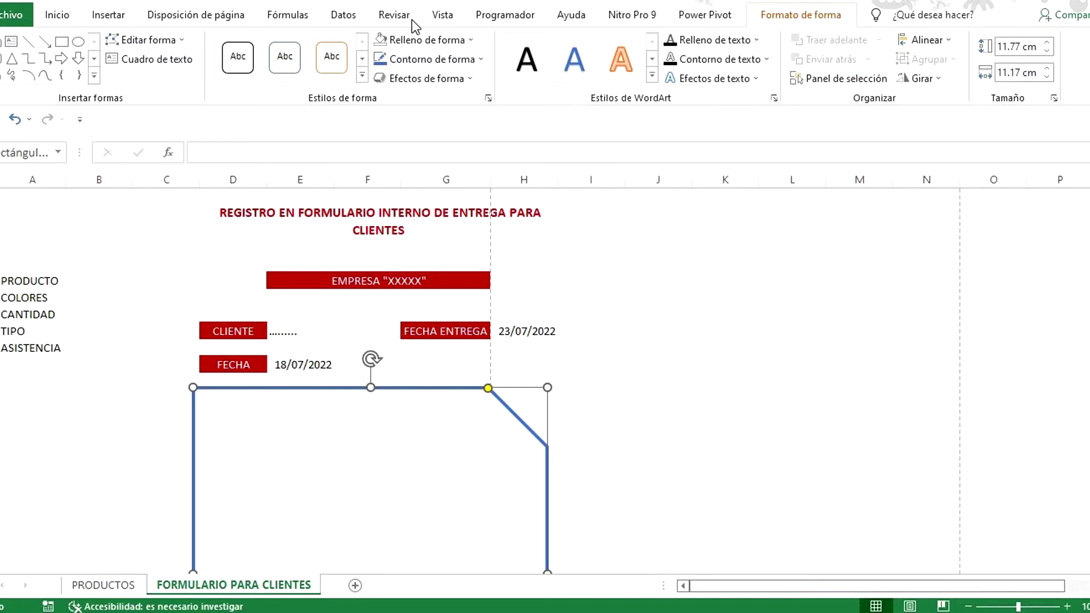
left_click(425, 40)
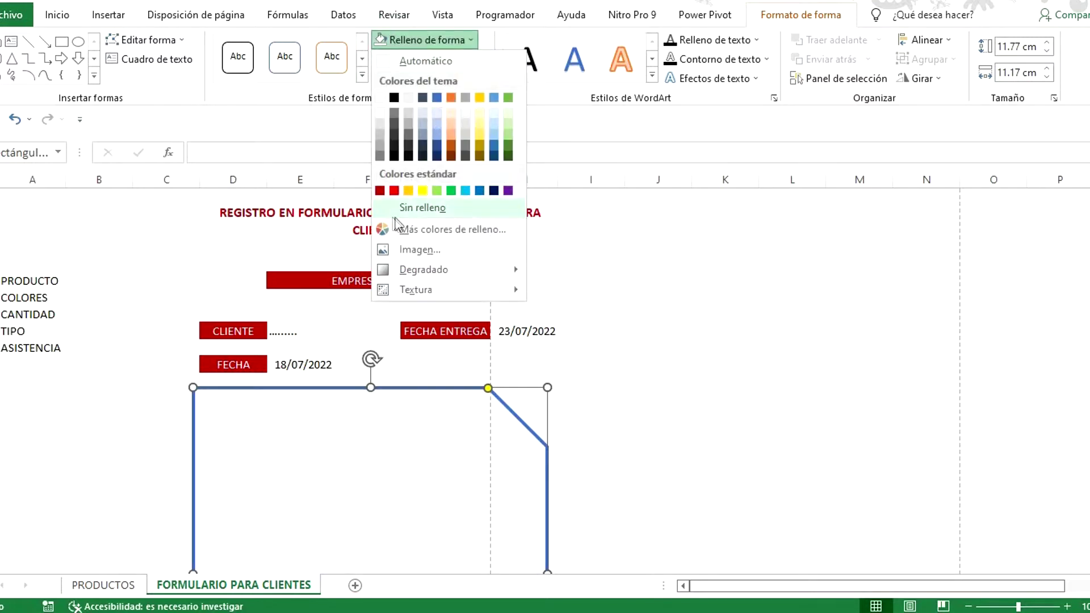
left_click(394, 215)
left_click(304, 414)
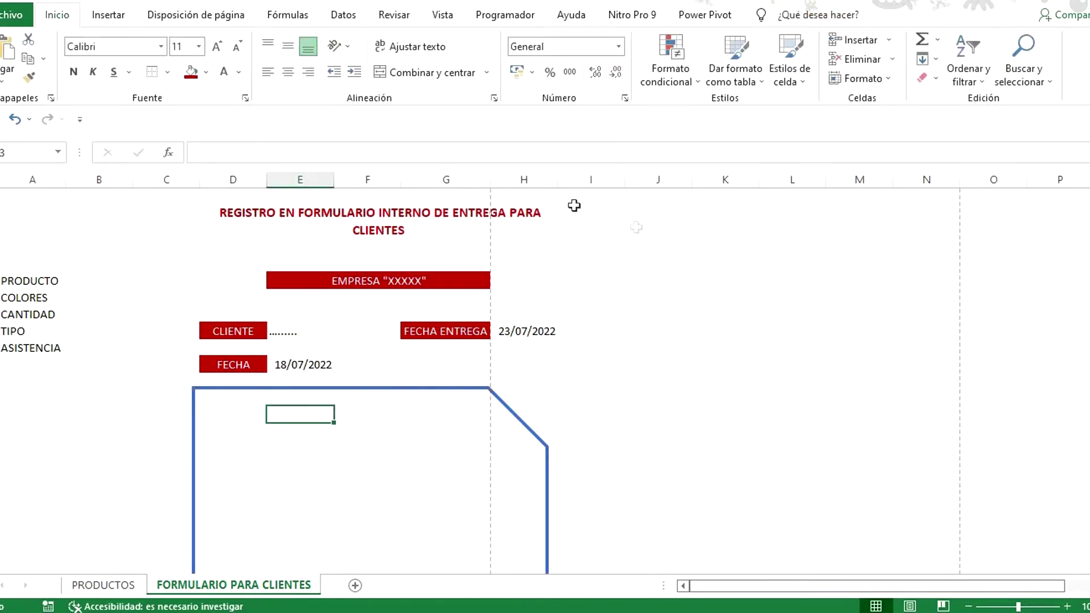
Step: Enter the label PRODUCTO in cell D15 inside the snipped rectangle
scroll(550, 290, "down", 1)
left_click(221, 343)
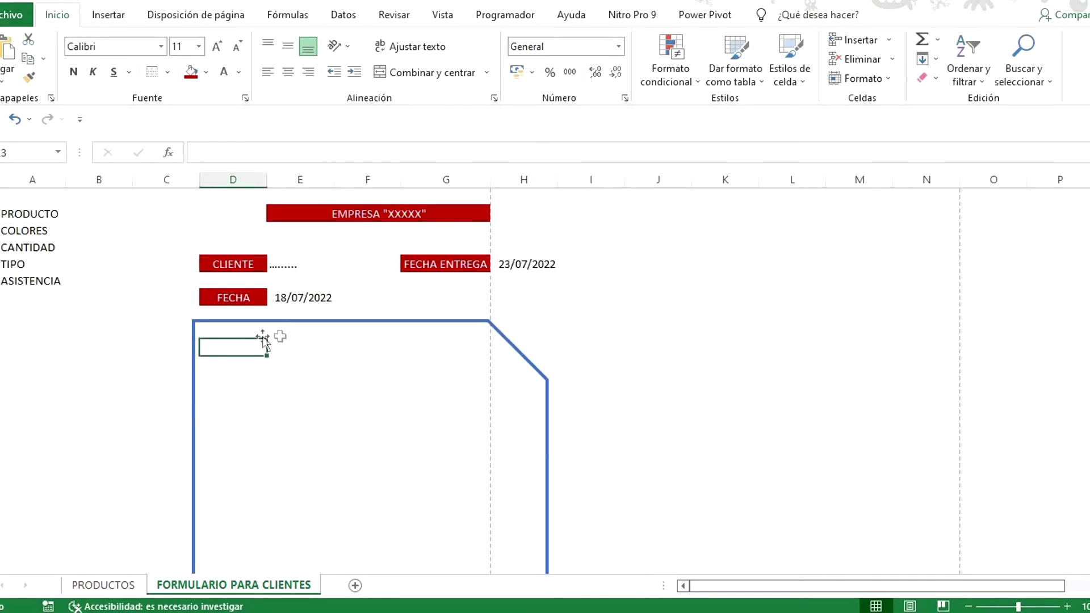
left_click(244, 381)
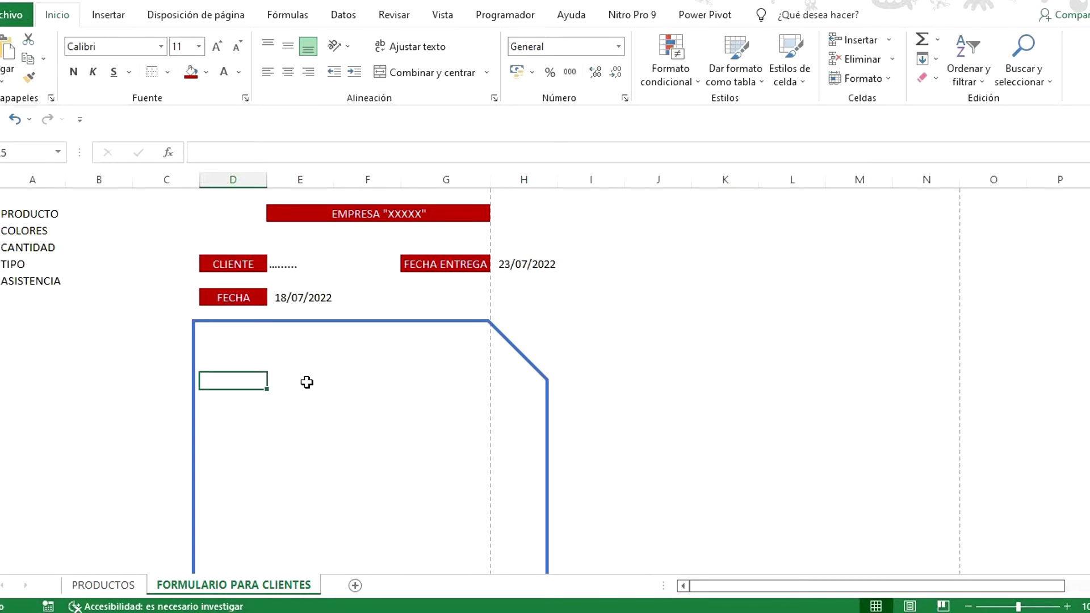
type("PRODUCTO")
key("Return")
Step: Delete the PRODUCTO entry from the reference list in column A
key("Up")
key("Left")
key("Left")
key("Left")
key("Up")
key("Up")
key("Up")
key("Up")
key("Up")
key("Up")
key("Up")
key("Up")
key("Up")
key("Up")
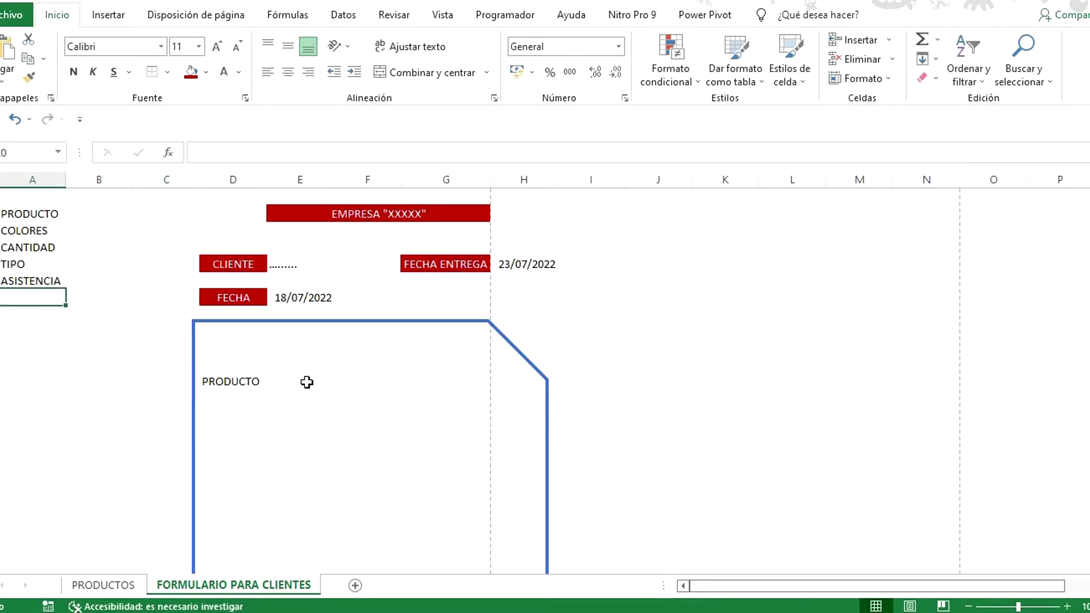
key("Delete")
Step: Insert a combo box form control next to the PRODUCTO label, spanning E15 and most of F15
key("Down")
key("Right")
key("Right")
key("Right")
key("Right")
key("Down")
key("Down")
key("Down")
key("Down")
key("Down")
key("Down")
key("Down")
key("Down")
left_click(306, 382)
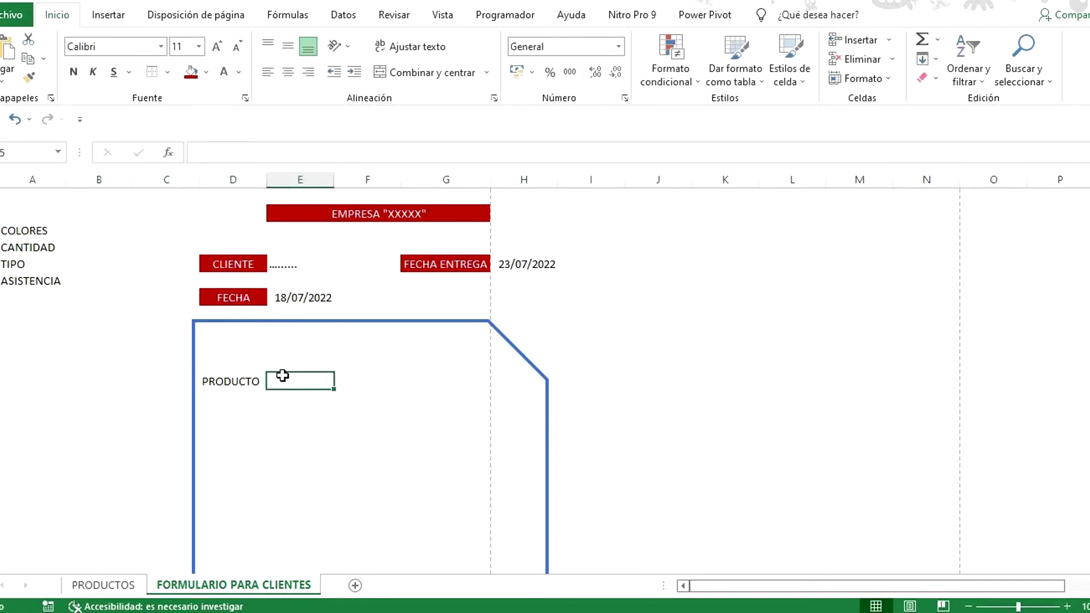
left_click(491, 21)
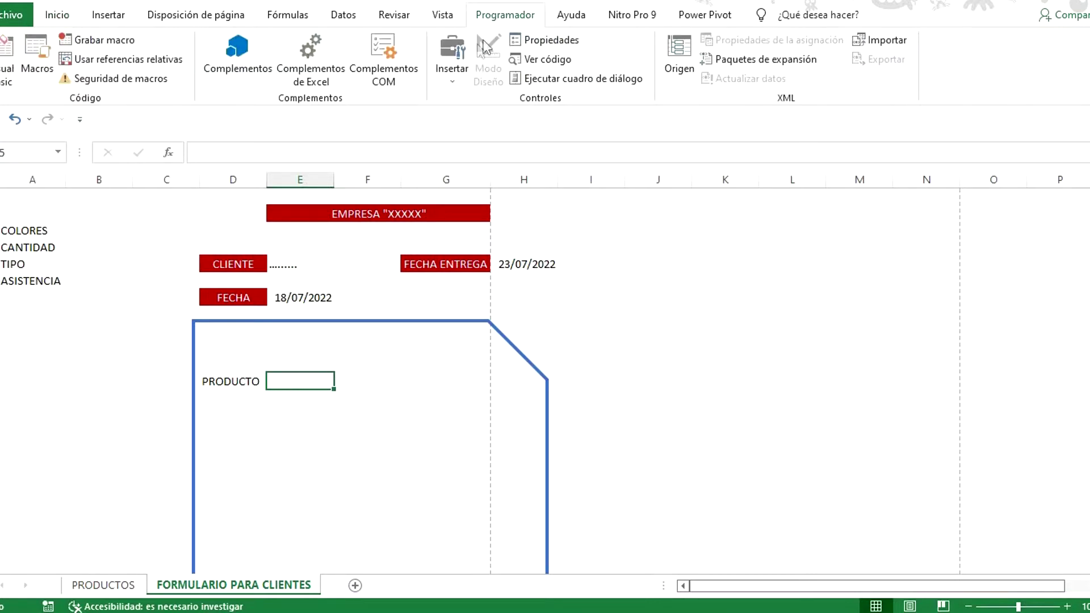
left_click(454, 64)
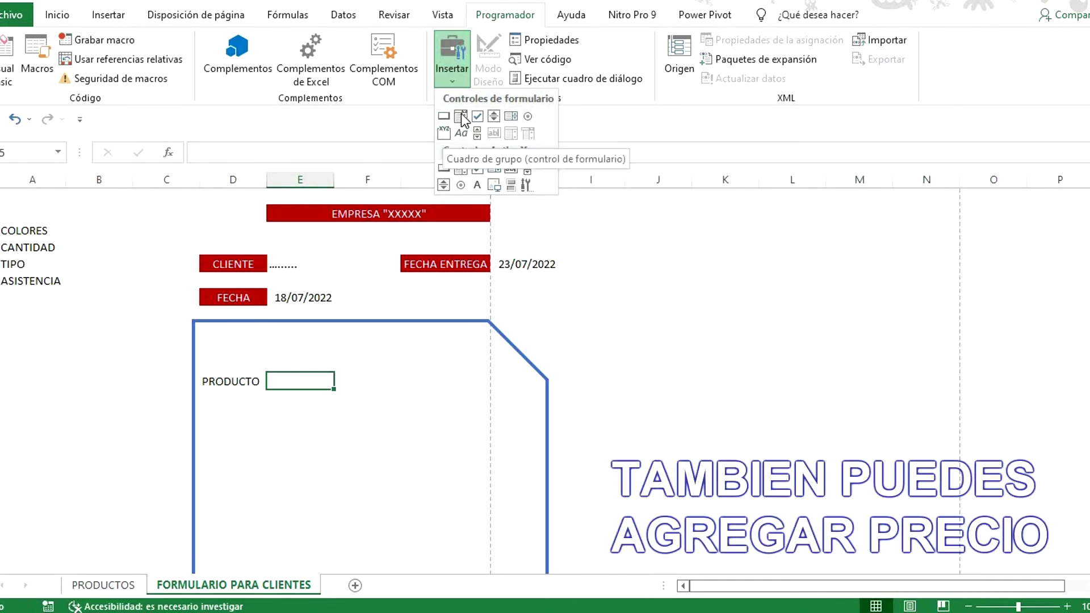
left_click(461, 117)
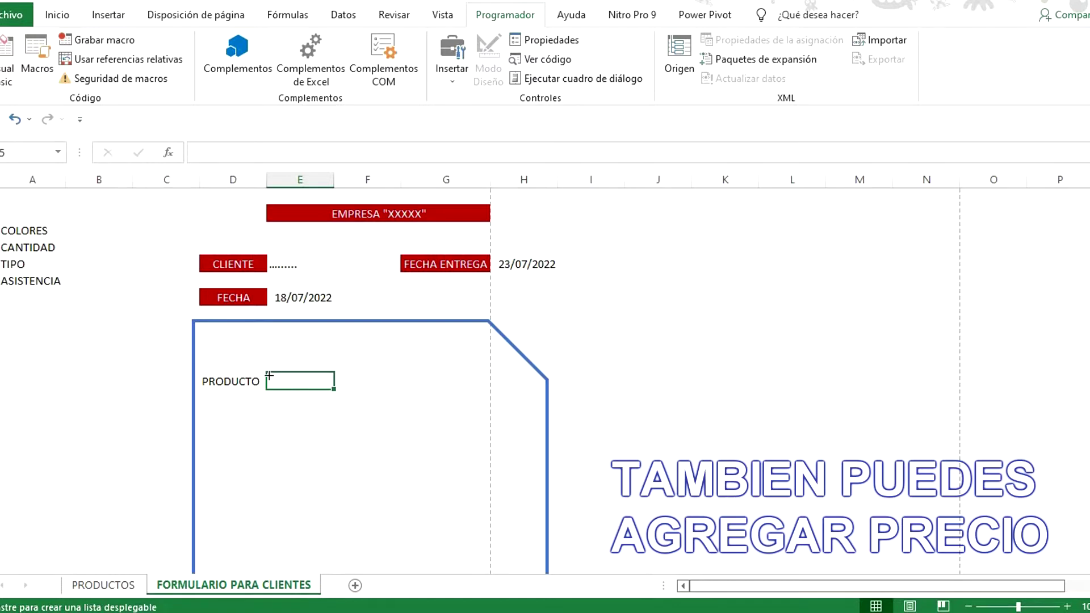
left_click_drag(269, 371, 390, 379)
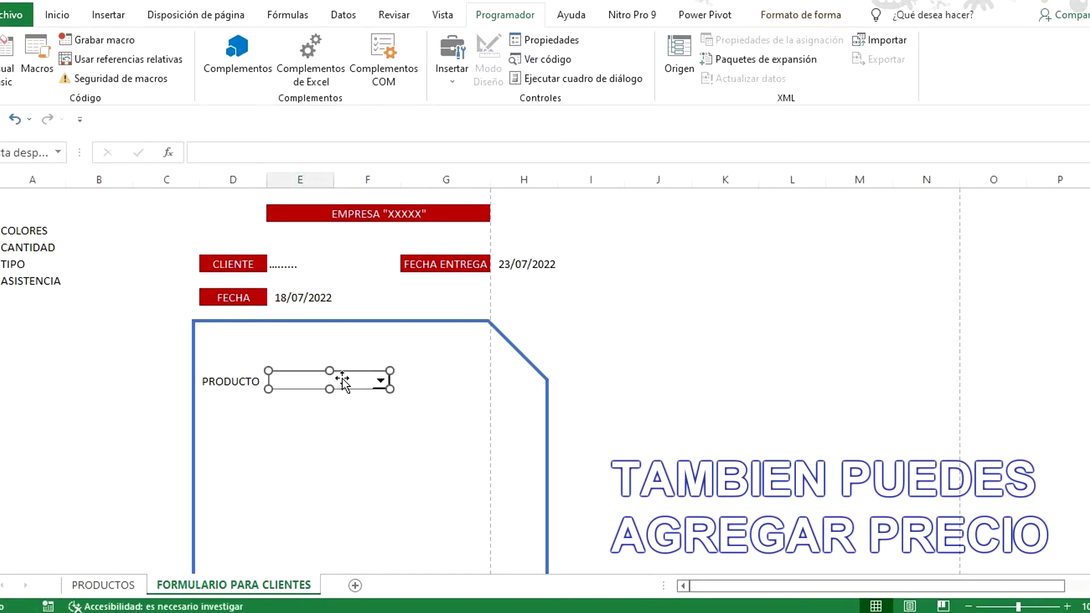
Step: Set the input range of the PRODUCTO combo box to the product names in PRODUCTOS!$D$6:$D$22
right_click(369, 387)
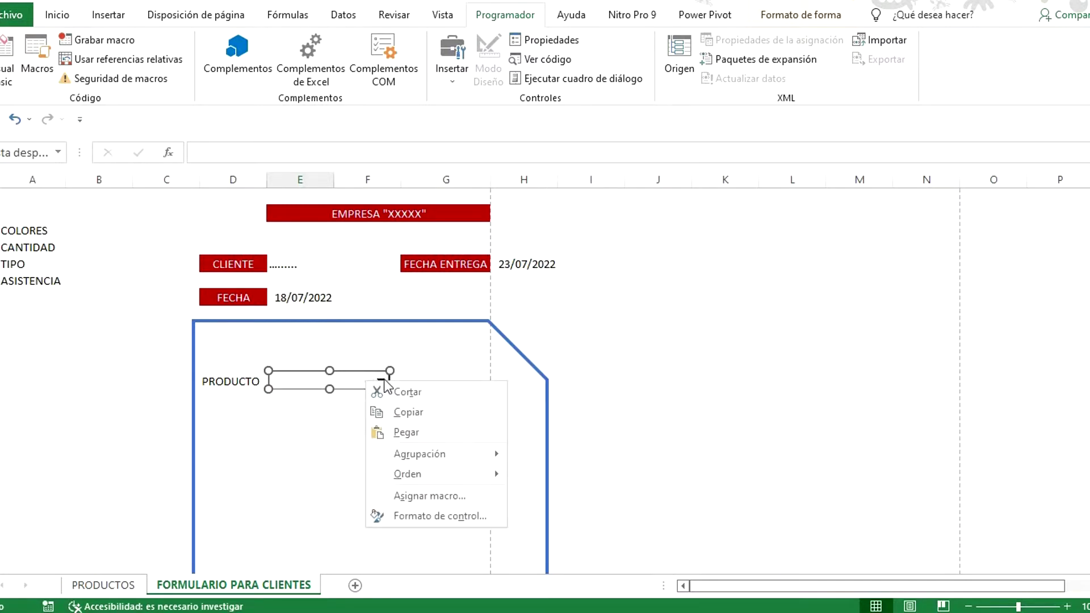
left_click(432, 516)
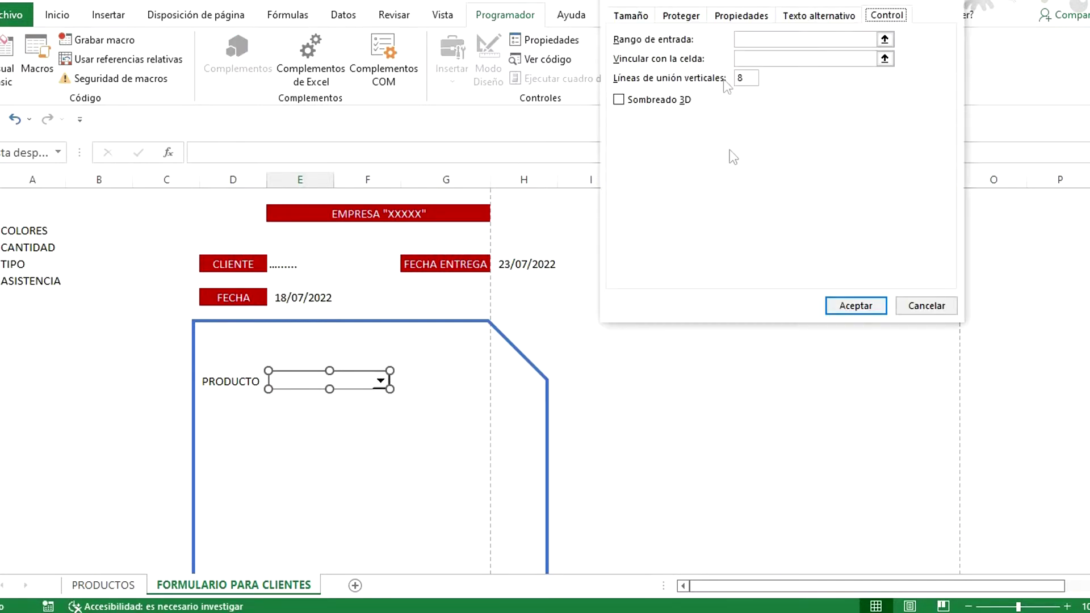
left_click_drag(791, 0, 557, 58)
left_click(555, 118)
left_click(652, 121)
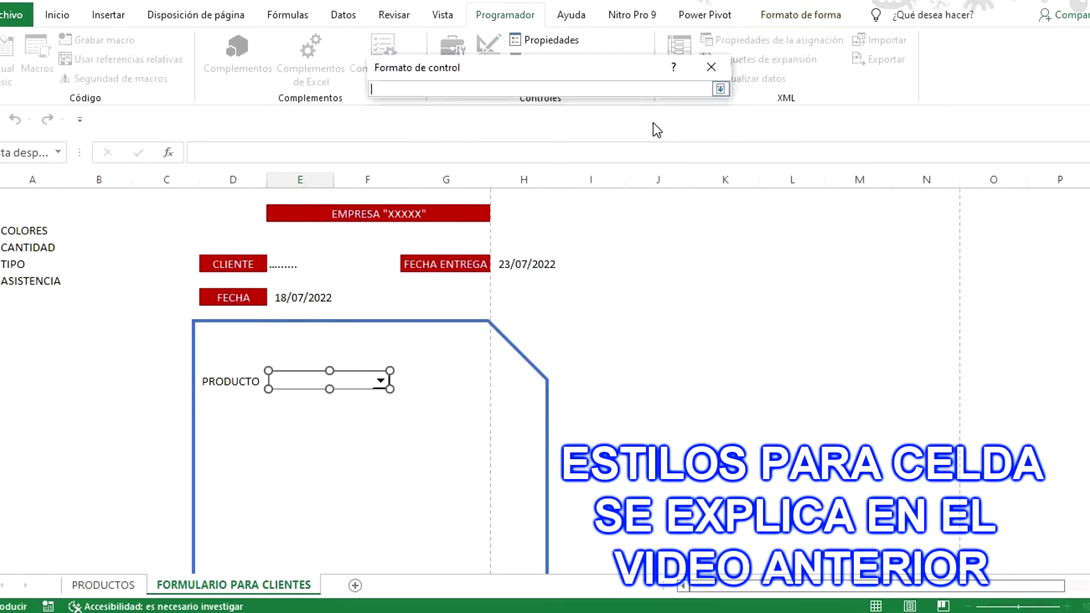
left_click(136, 585)
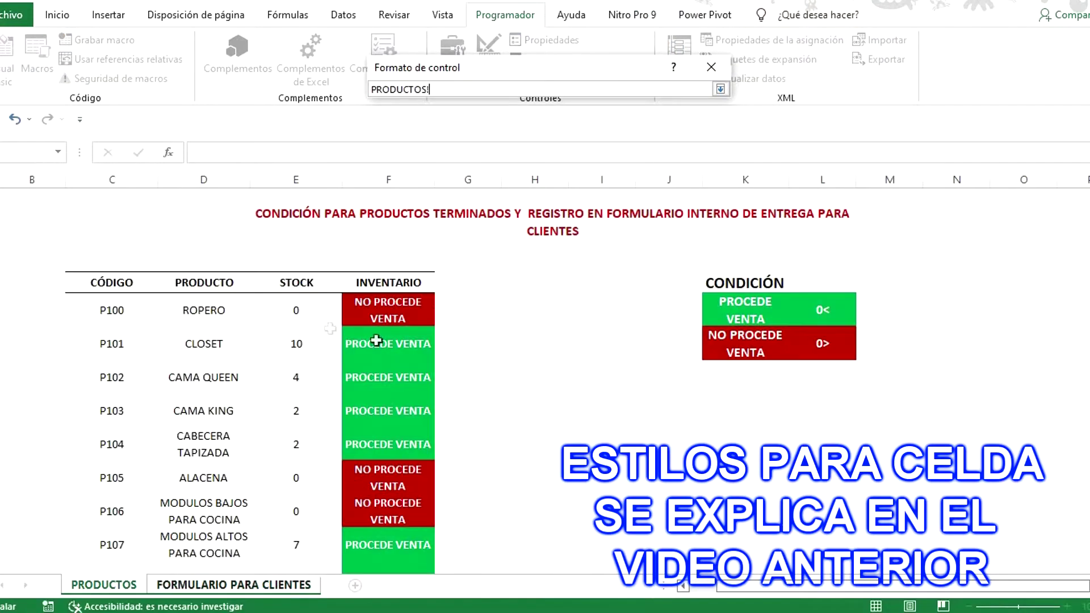
left_click(211, 305)
left_click_drag(211, 305, 212, 314)
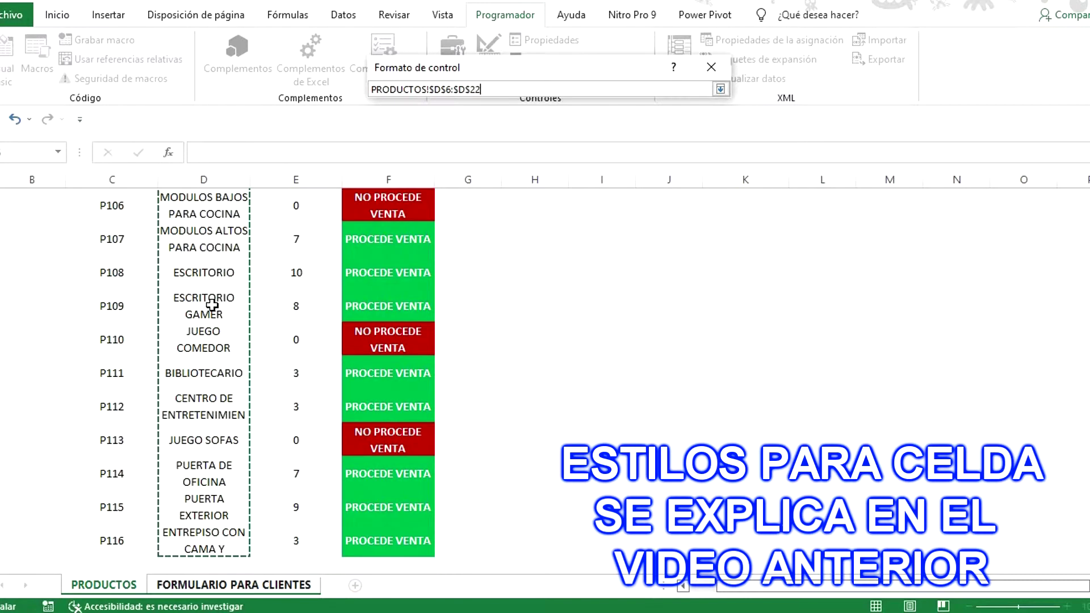
scroll(213, 314, "up", 3)
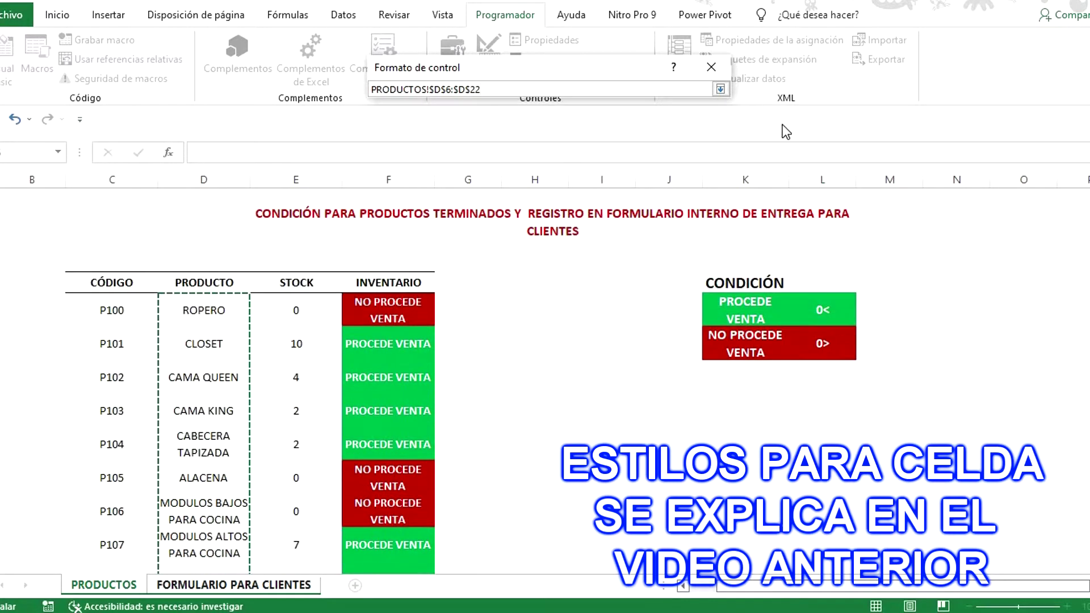
left_click(720, 89)
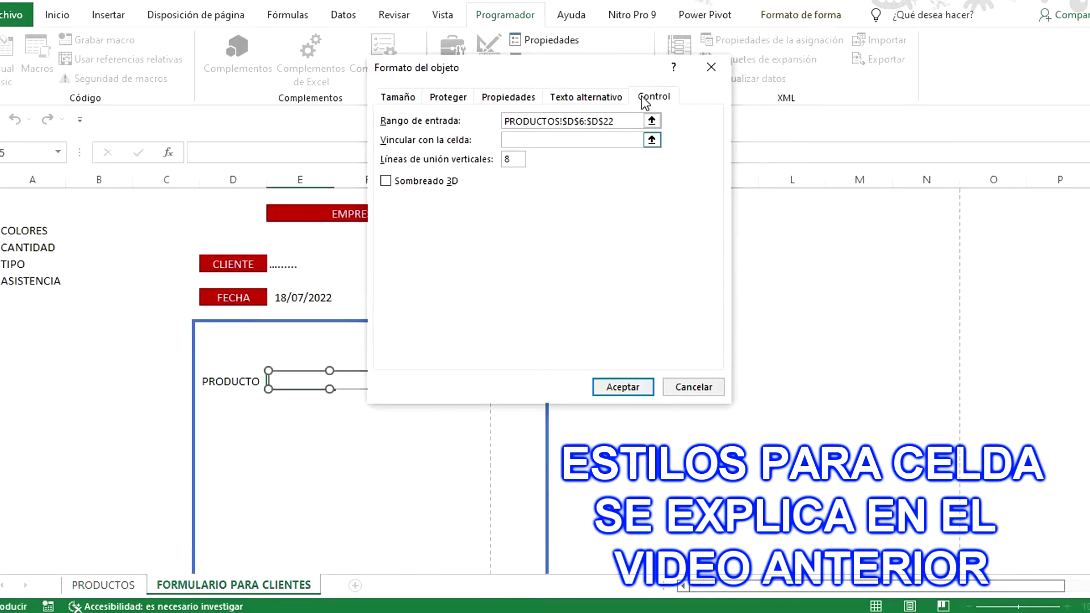
Step: Link the PRODUCTO combo box to cell $N$11
left_click_drag(577, 64, 383, 79)
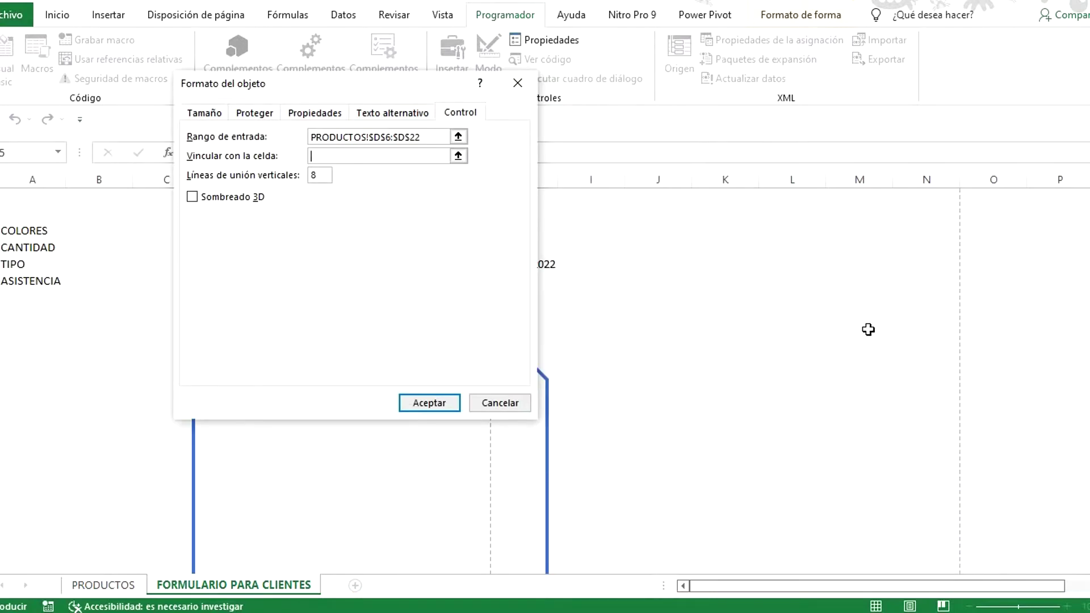
left_click_drag(429, 87, 463, 116)
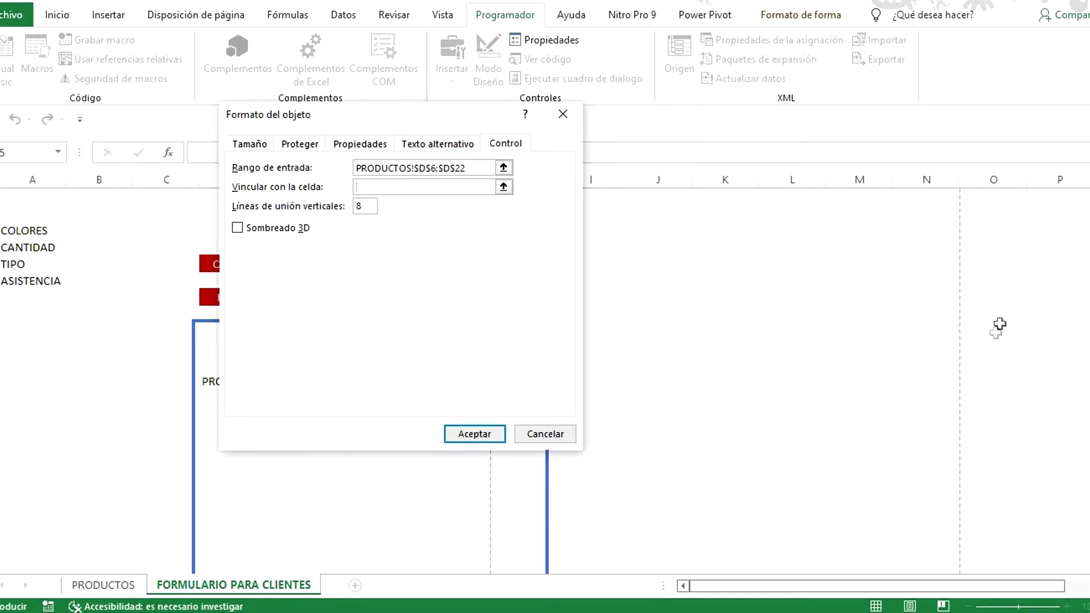
left_click(932, 318)
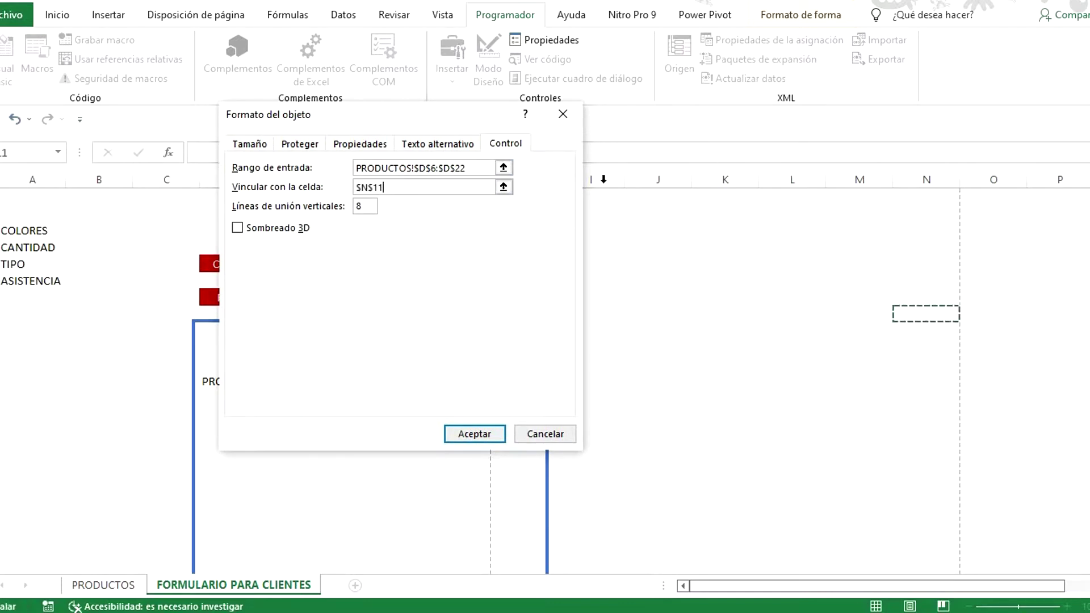
Step: Set the combo box to 5 drop-down lines with 3D shading and apply the control format
left_click(368, 206)
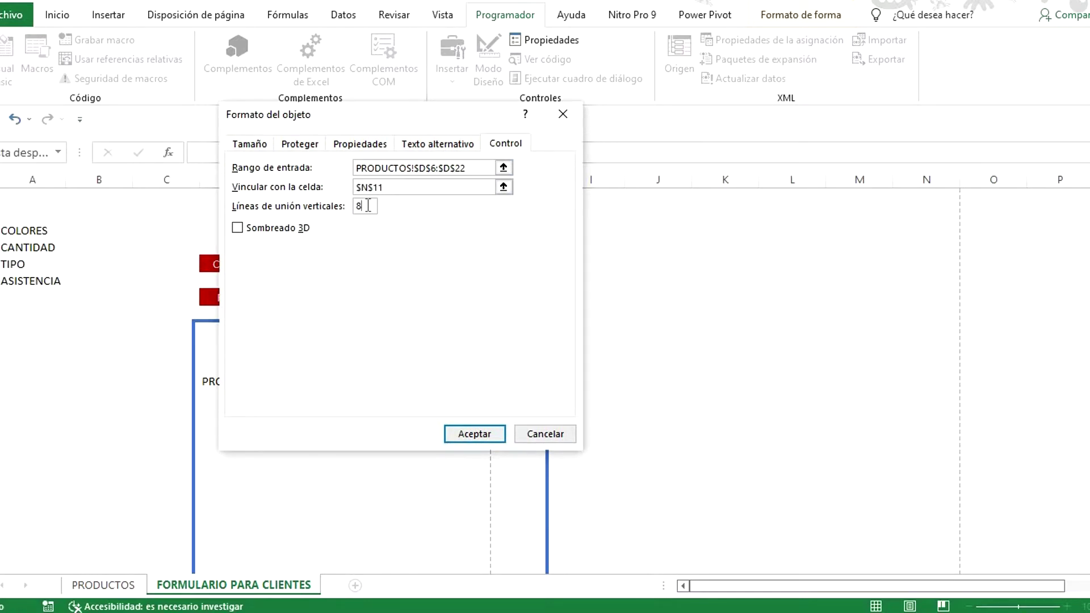
type("5")
left_click(238, 228)
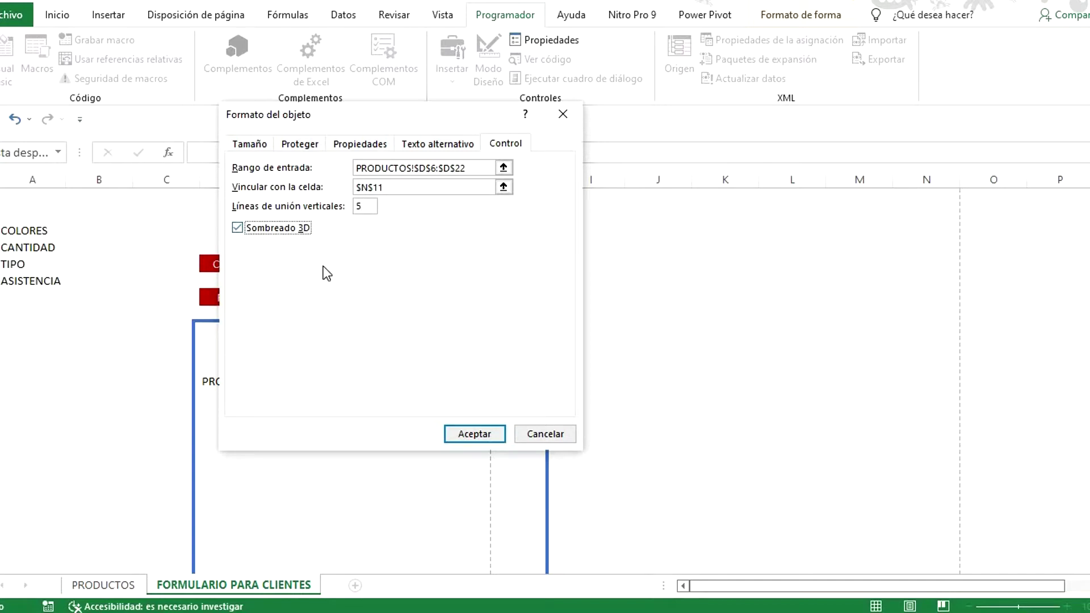
left_click(474, 434)
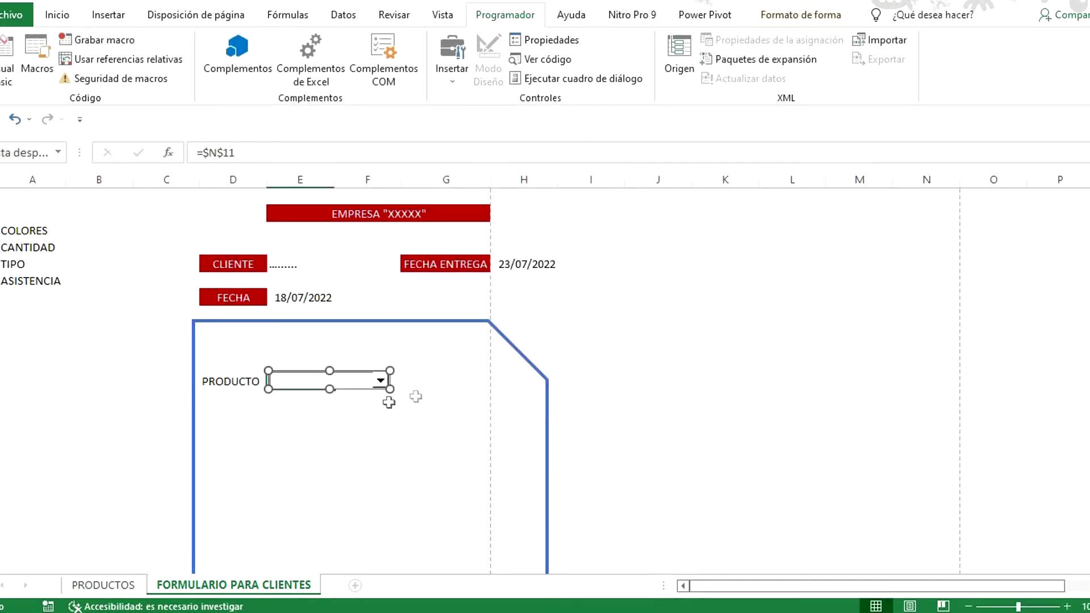
left_click(250, 408)
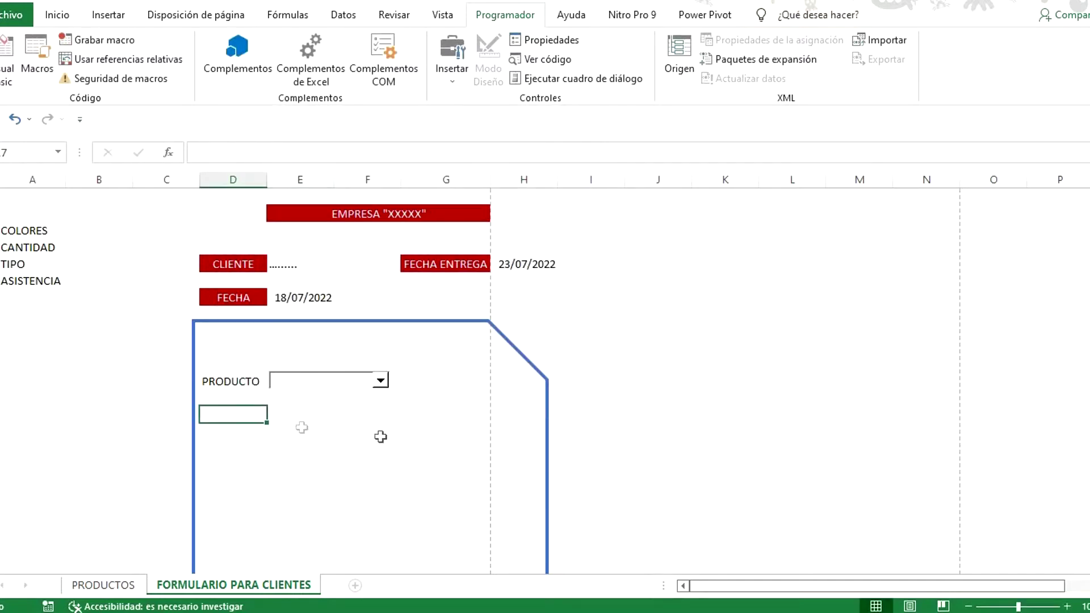
Step: Test the PRODUCTO drop-down by choosing CENTRO DE ENTRETENIMIENTO, followed by JUEGO SOFAS
left_click(380, 381)
scroll(382, 434, "down", 5)
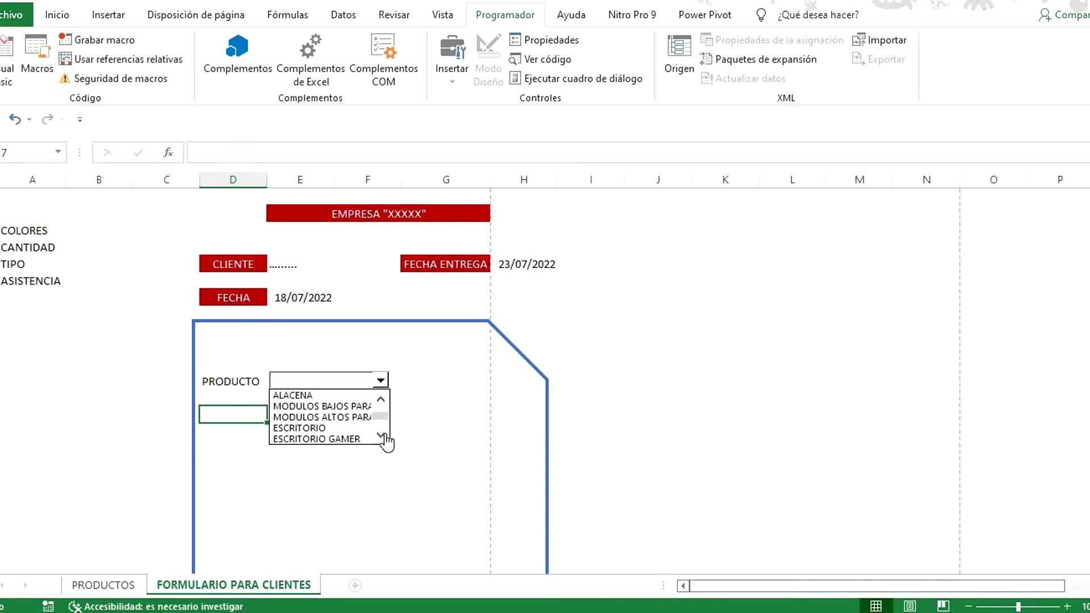
scroll(386, 439, "down", 2)
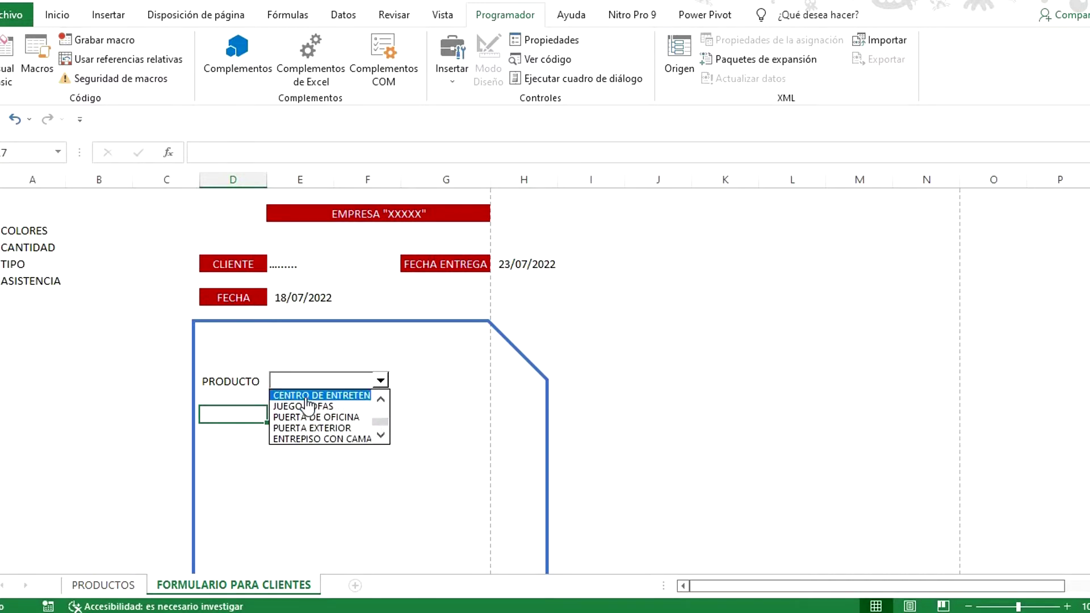
left_click(318, 395)
left_click(380, 381)
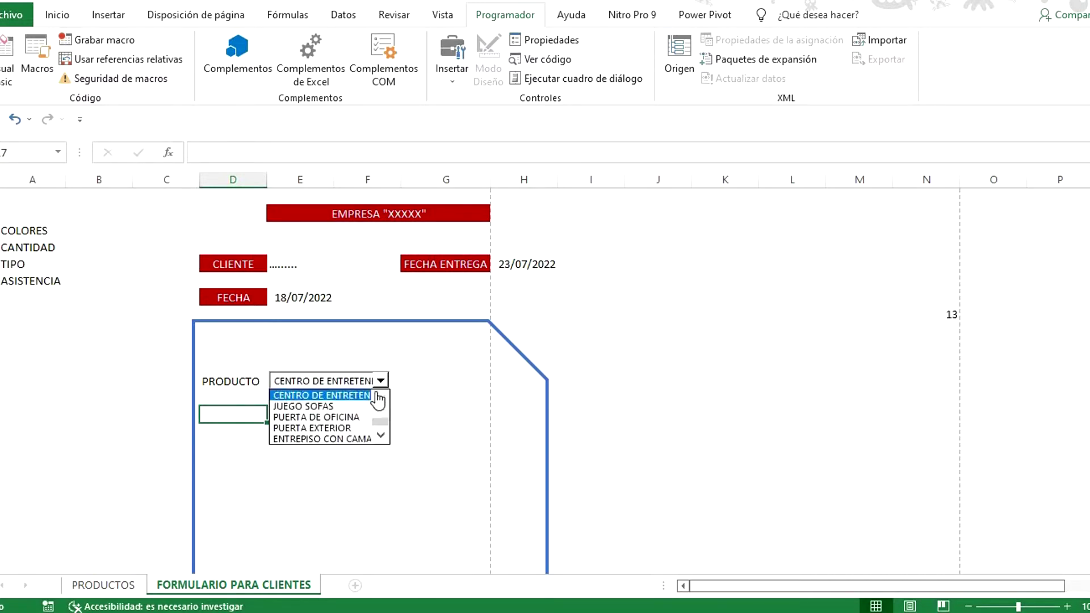
left_click(352, 406)
Step: Widen the PRODUCTO combo box so that it extends to about the middle of column G
right_click(365, 380)
left_click_drag(390, 370, 438, 372)
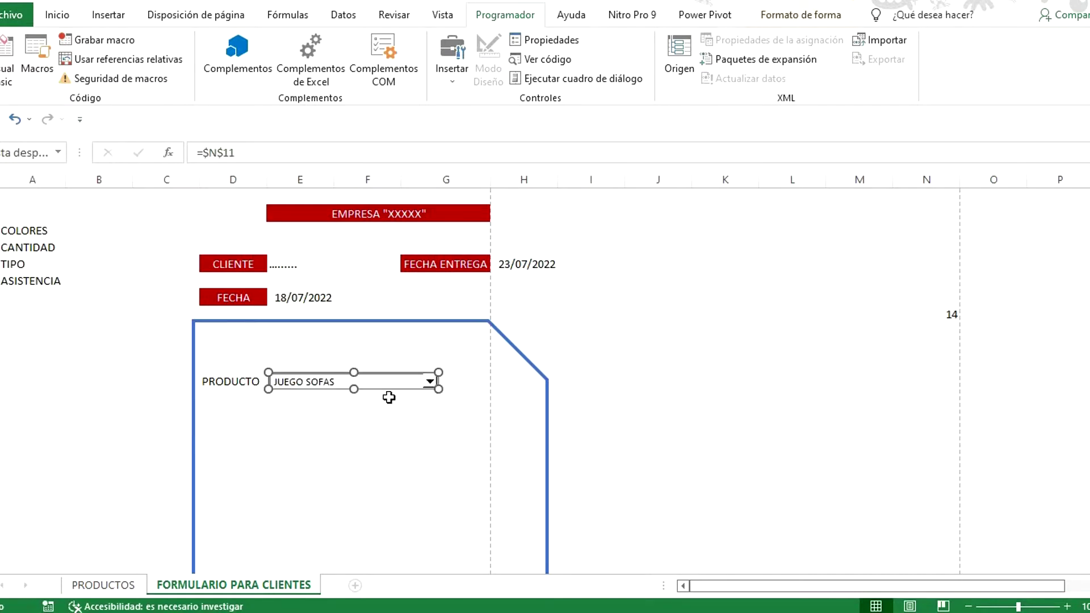
left_click(389, 397)
Step: Try the widened drop-down with the entrepiso con cama y escritorio entry, PUERTA DE OFICINA and CENTRO DE ENTRETENIMIENTO
left_click(430, 381)
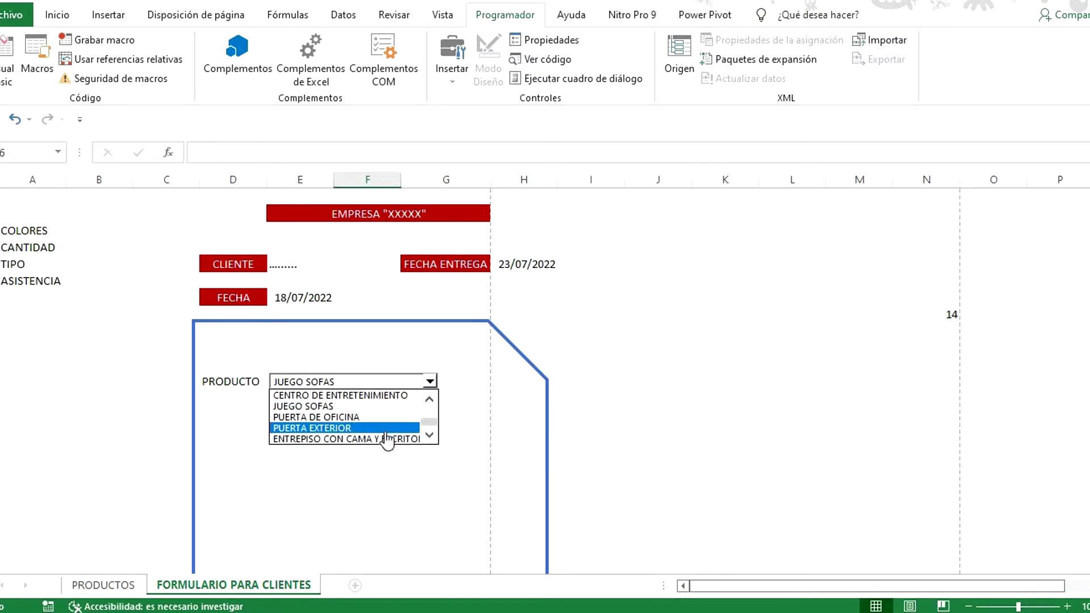
left_click(386, 438)
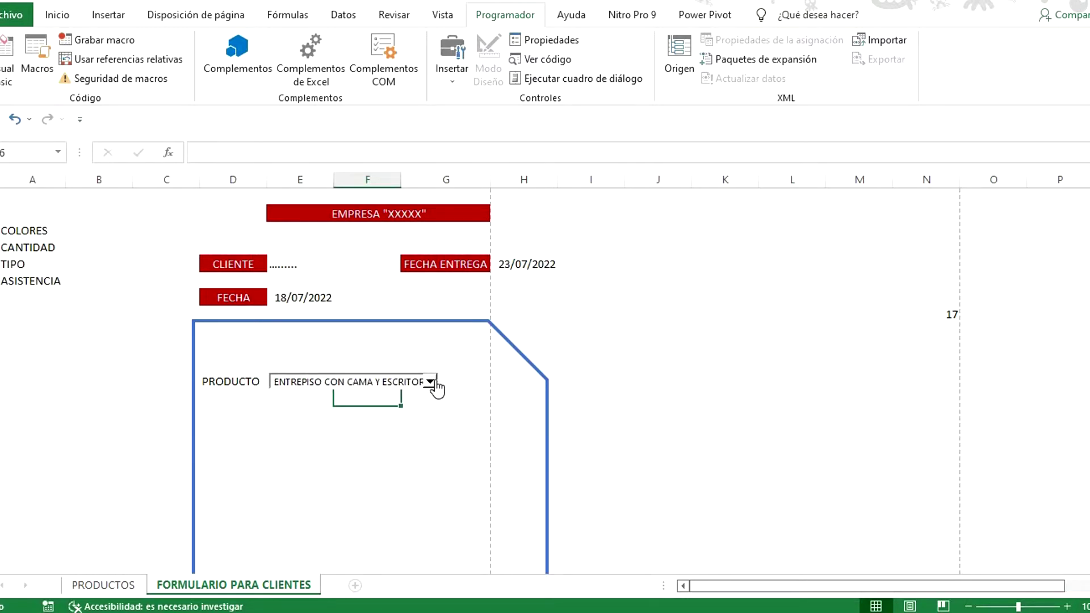
left_click(430, 381)
left_click(380, 415)
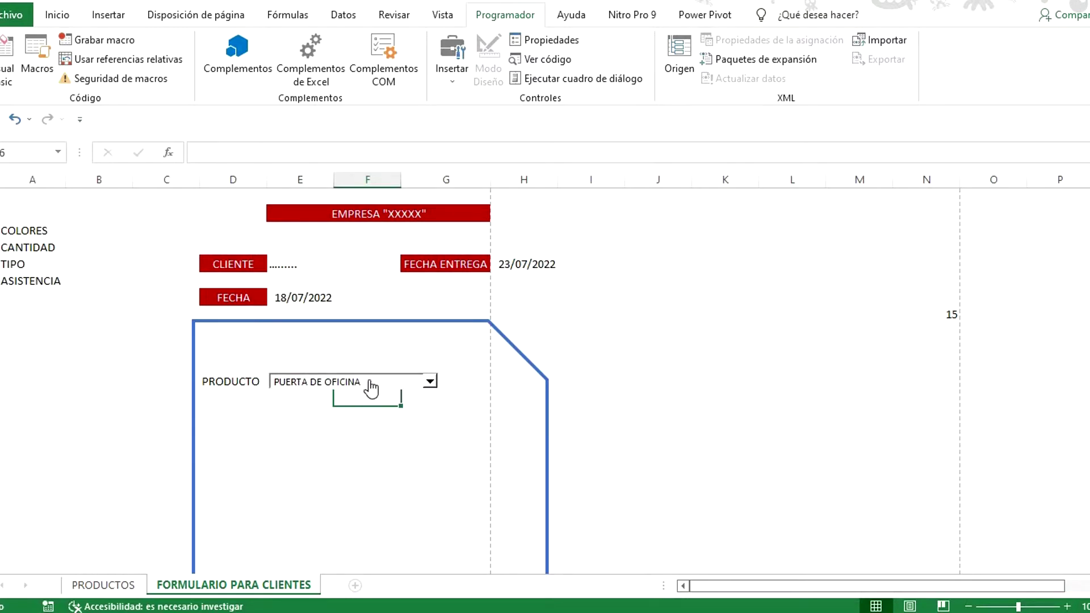
left_click(430, 382)
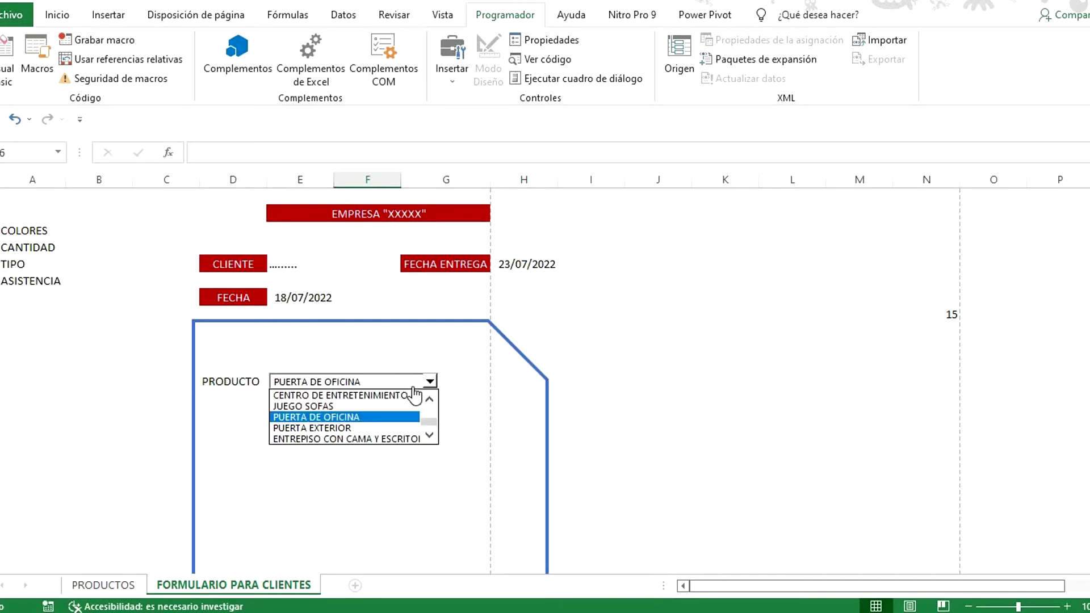
left_click(414, 395)
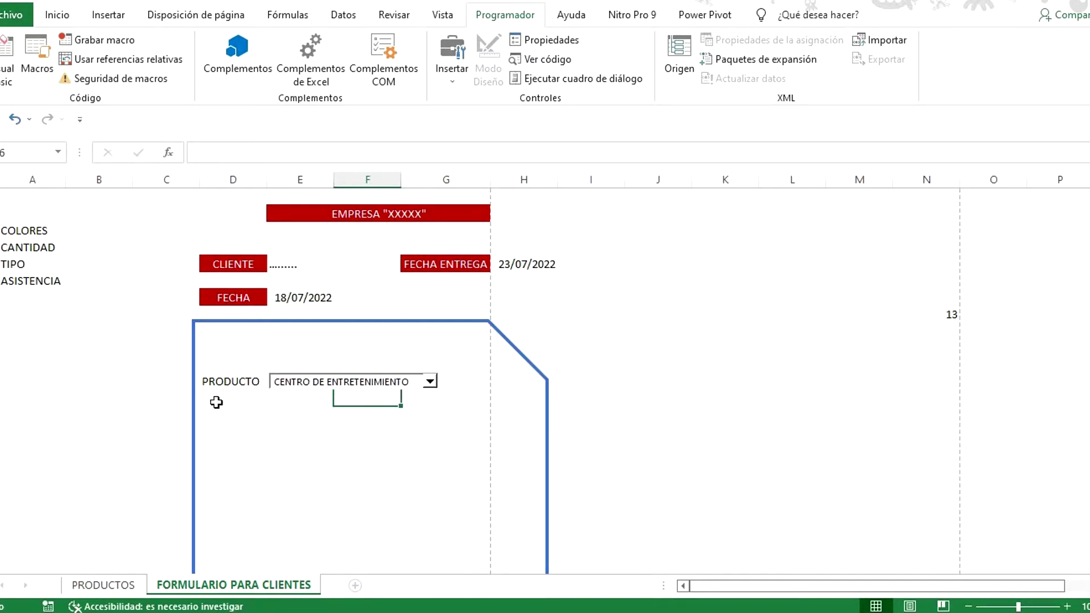
Step: Choose ROPERO, the first product in the list, in the PRODUCTO drop-down
left_click(241, 419)
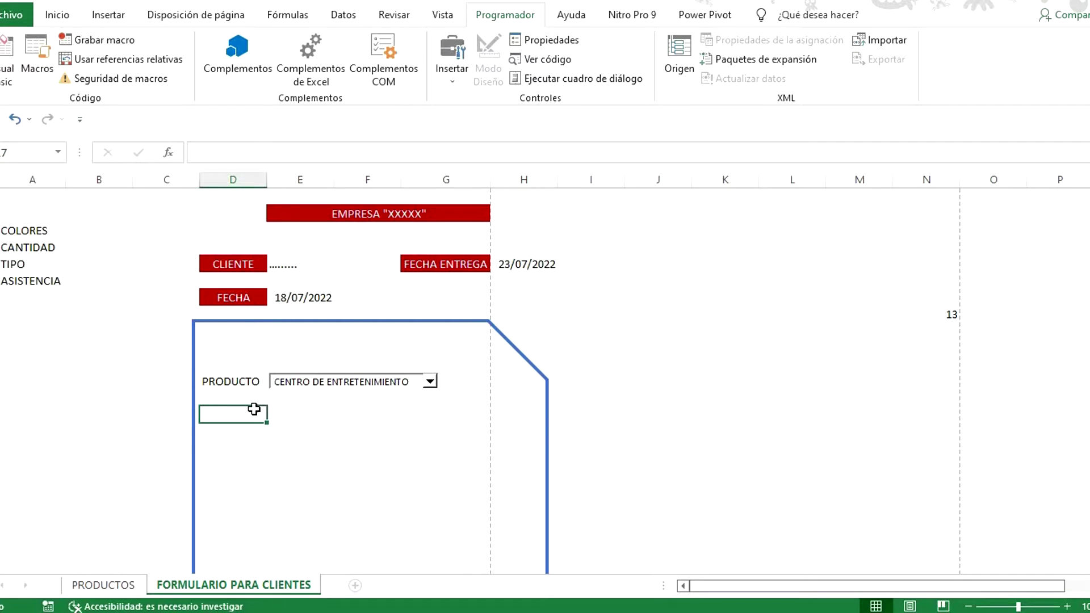
left_click(430, 382)
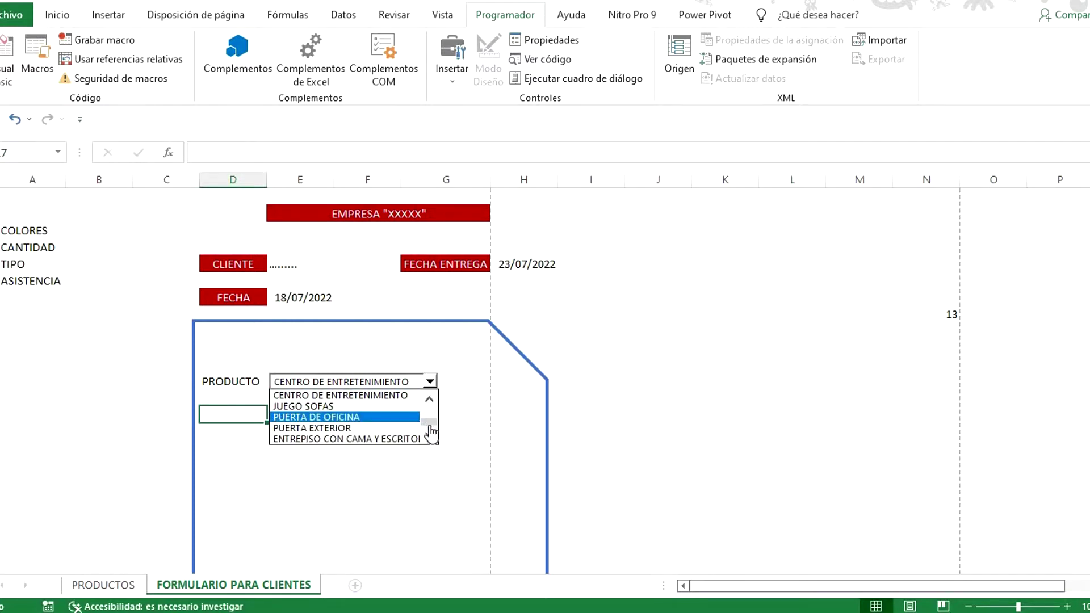
left_click_drag(430, 431, 431, 396)
left_click(298, 395)
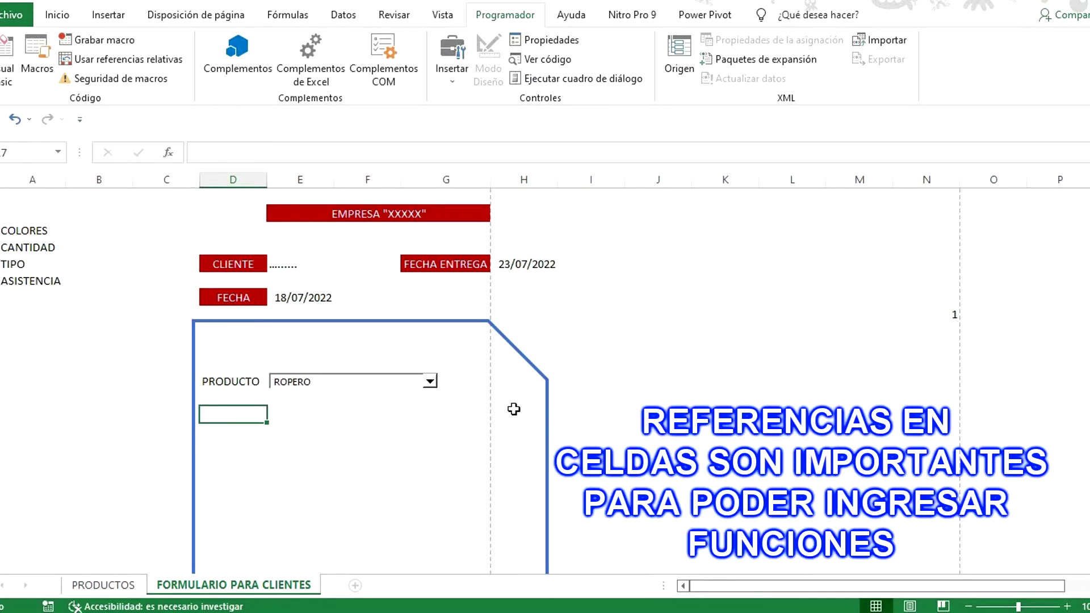
Step: Enter the label REF. in cell M11, beside the combo box's linked cell
left_click(950, 317)
left_click(859, 315)
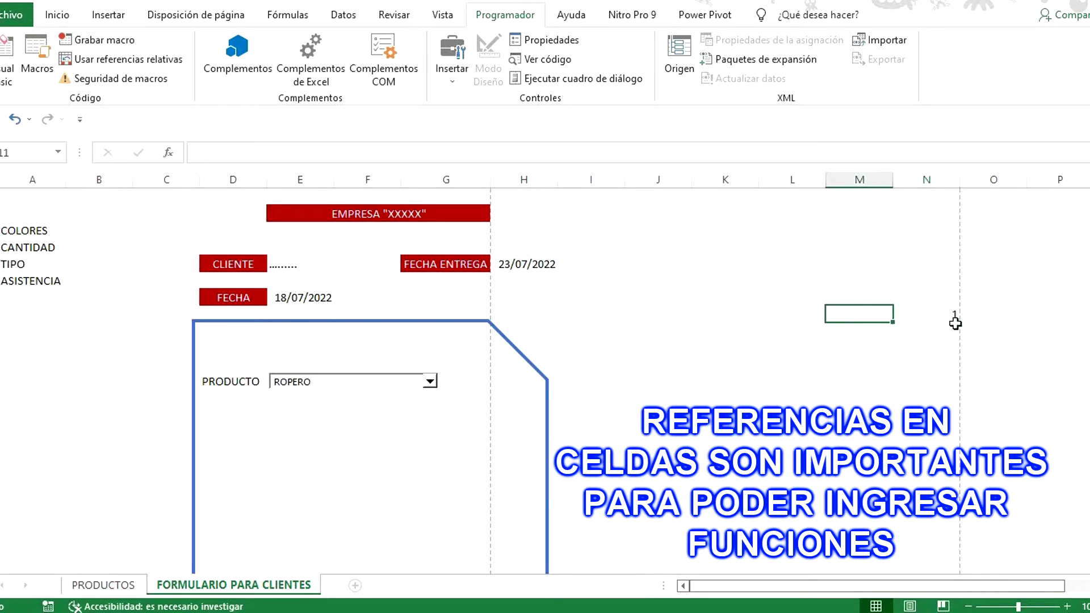
type("REF.")
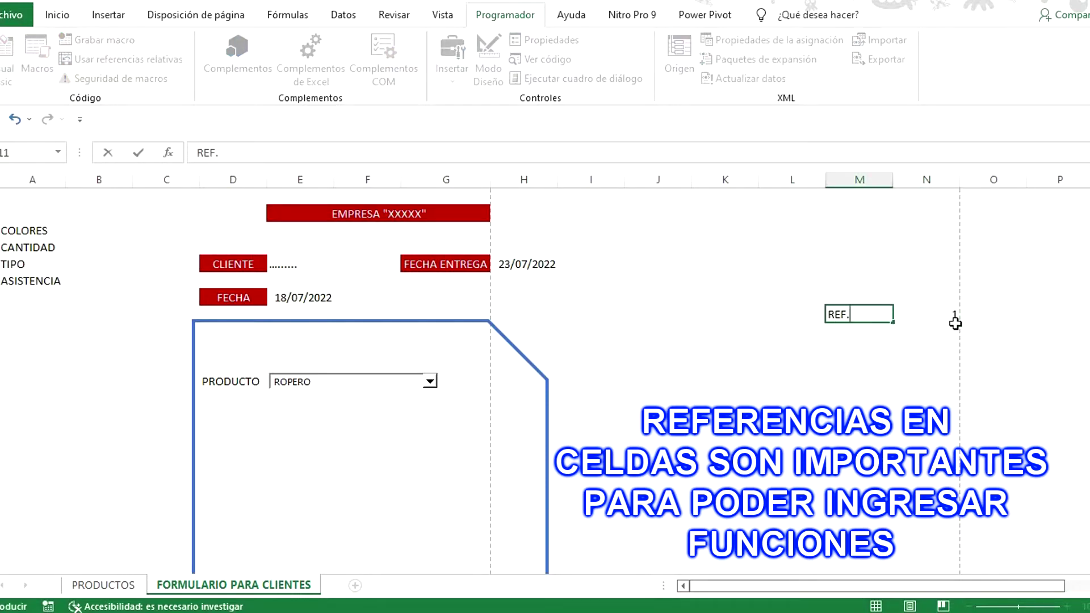
key("Return")
key("Up")
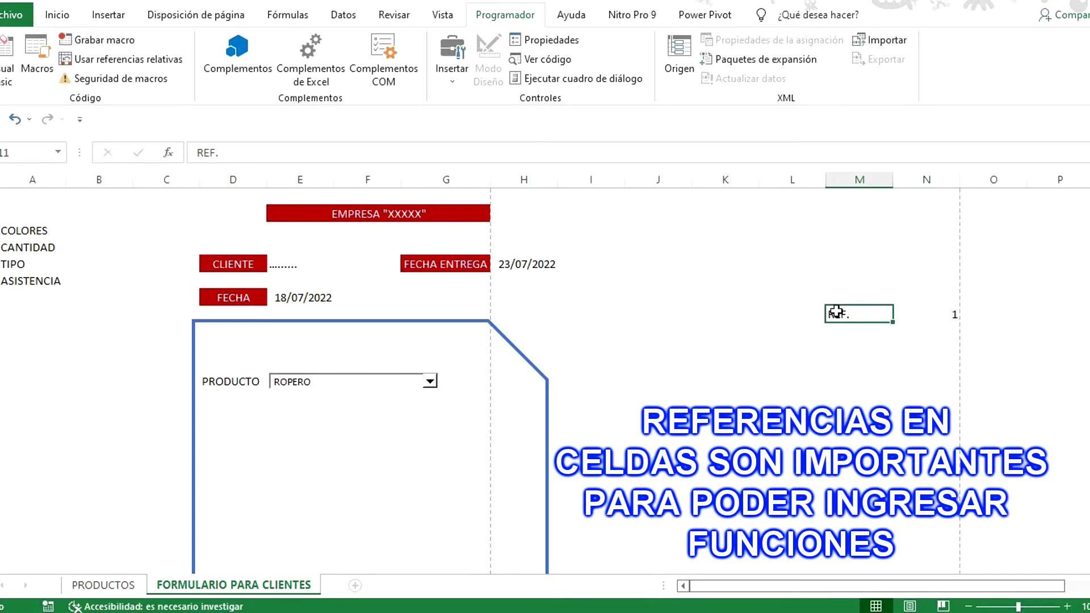
Step: Enter the heading COLORES in cell M15, below the REF. label
key("Down")
key("Down")
key("Down")
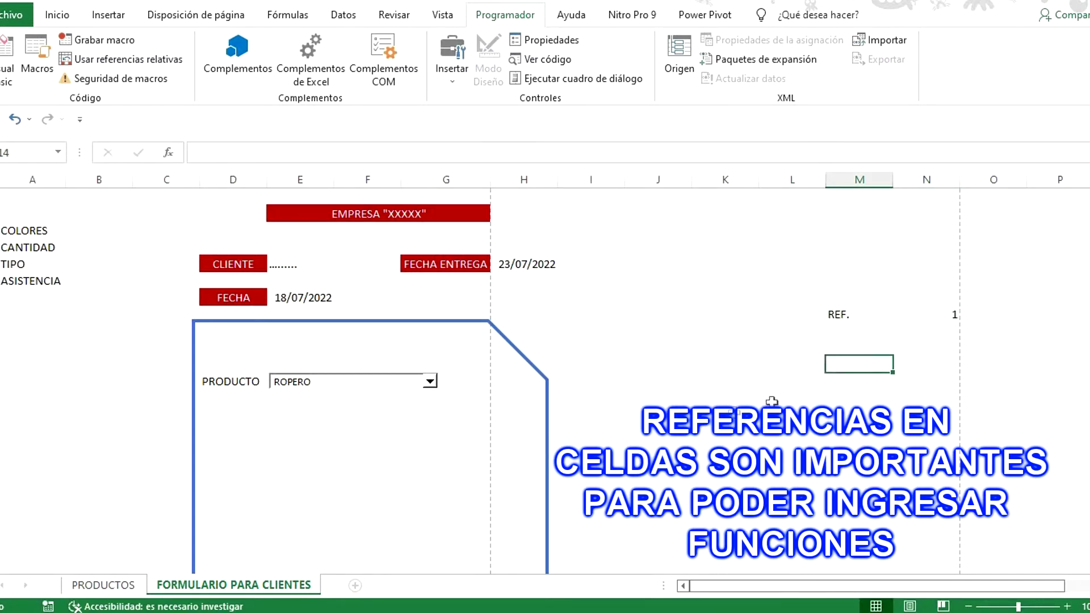
left_click(849, 385)
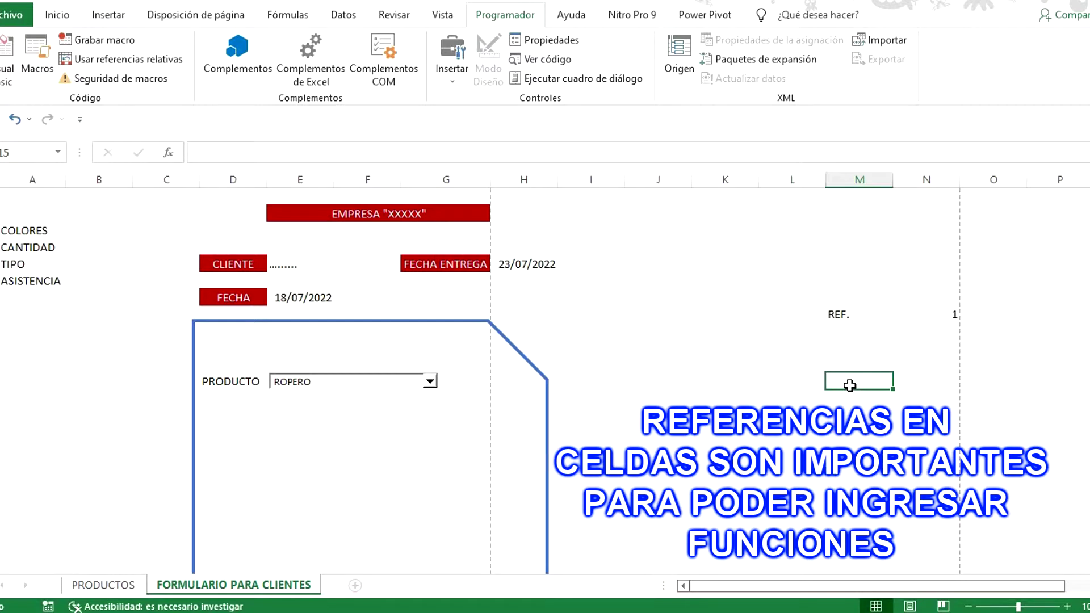
type("COLORES")
key("Return")
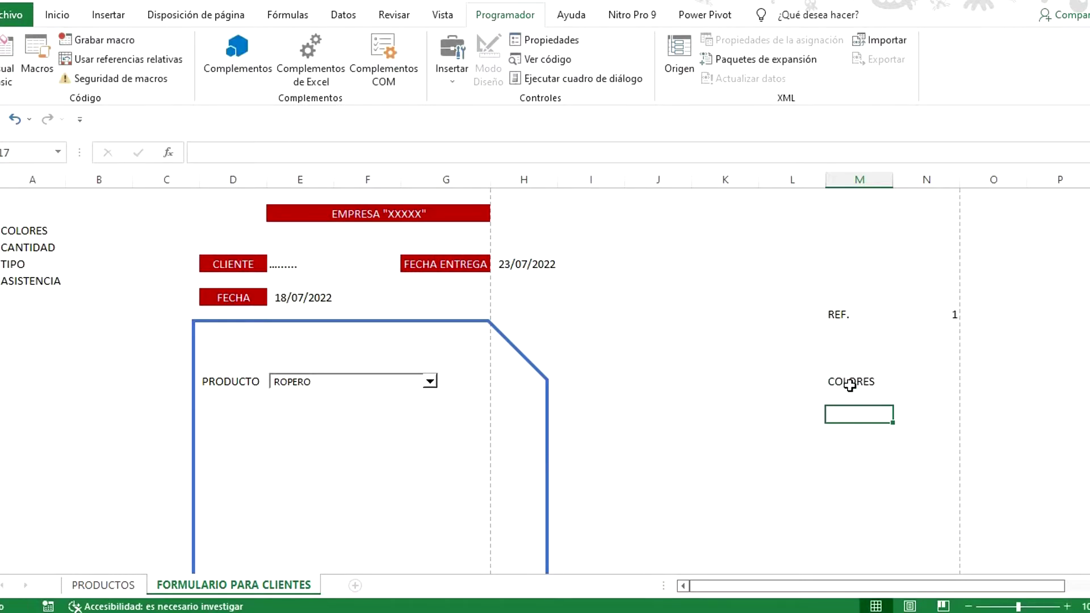
Step: List the colours NATURAL, BLANCO, NEGRO and MARRÓN in M16:M19 under the COLORES heading
type("N")
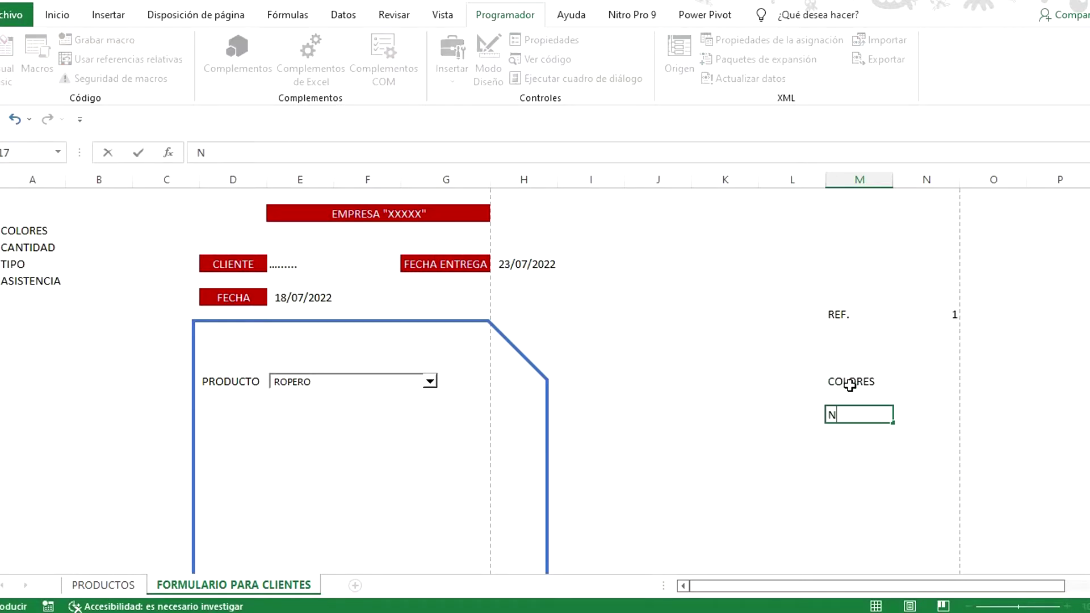
key("Escape")
key("Up")
type("NATURAL")
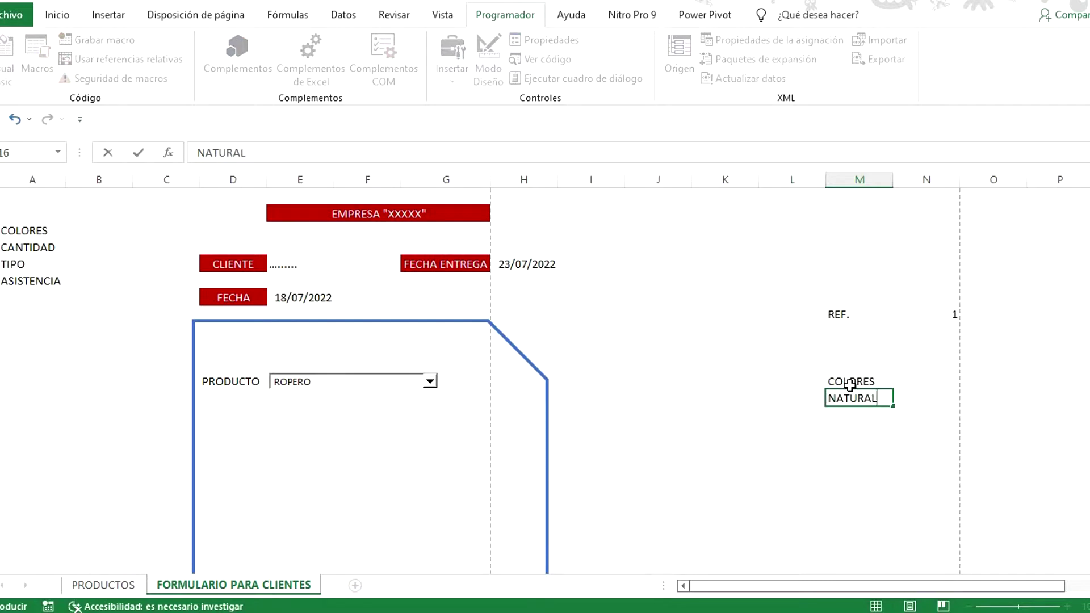
key("Return")
type("BLANCO")
key("Return")
type("NEGRO")
key("Return")
type("MARRÓN")
key("Return")
key("Up")
key("Up")
key("Up")
key("Up")
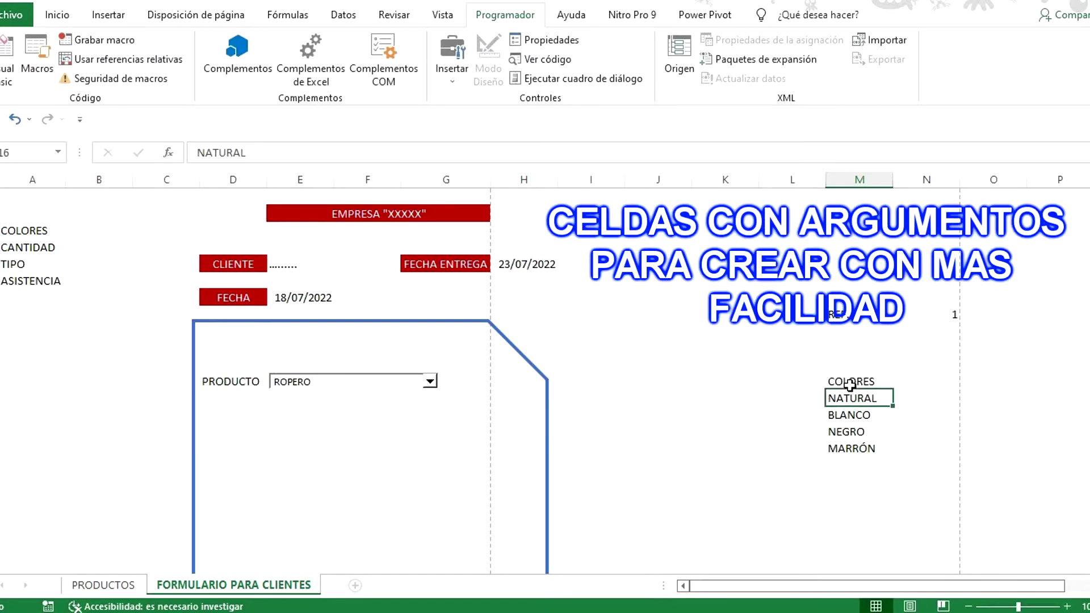
Step: Insert a check box form control below the PRODUCTO label and duplicate it three times
left_click(452, 48)
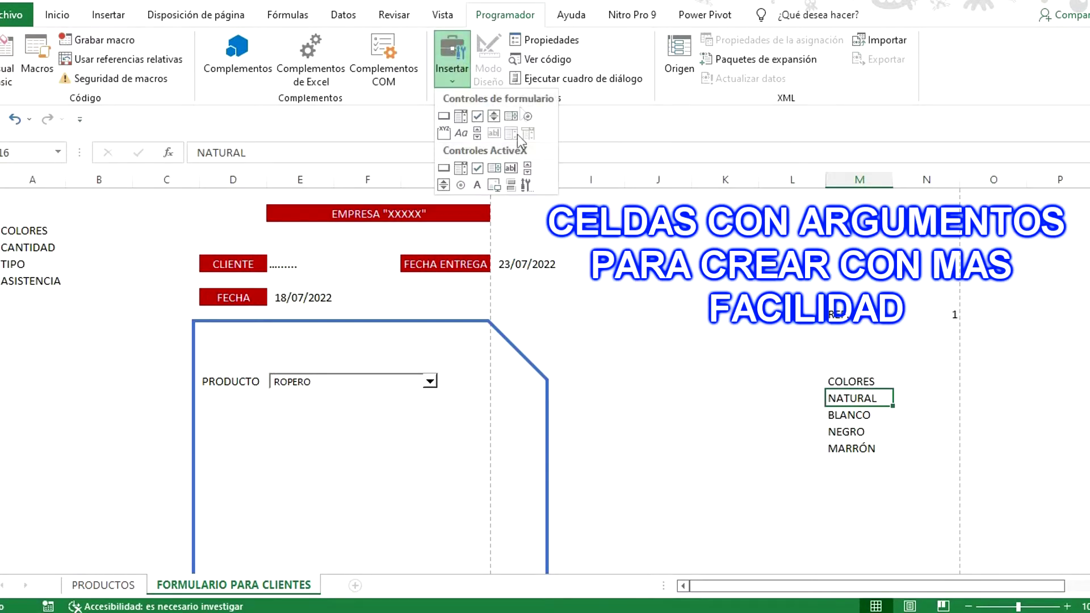
left_click(474, 117)
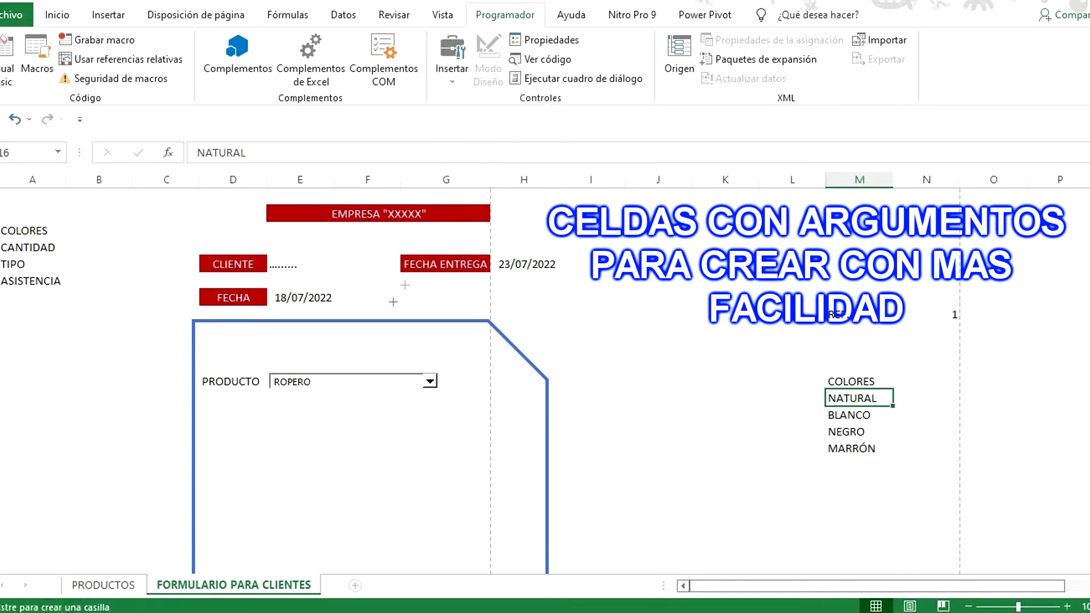
left_click(219, 415)
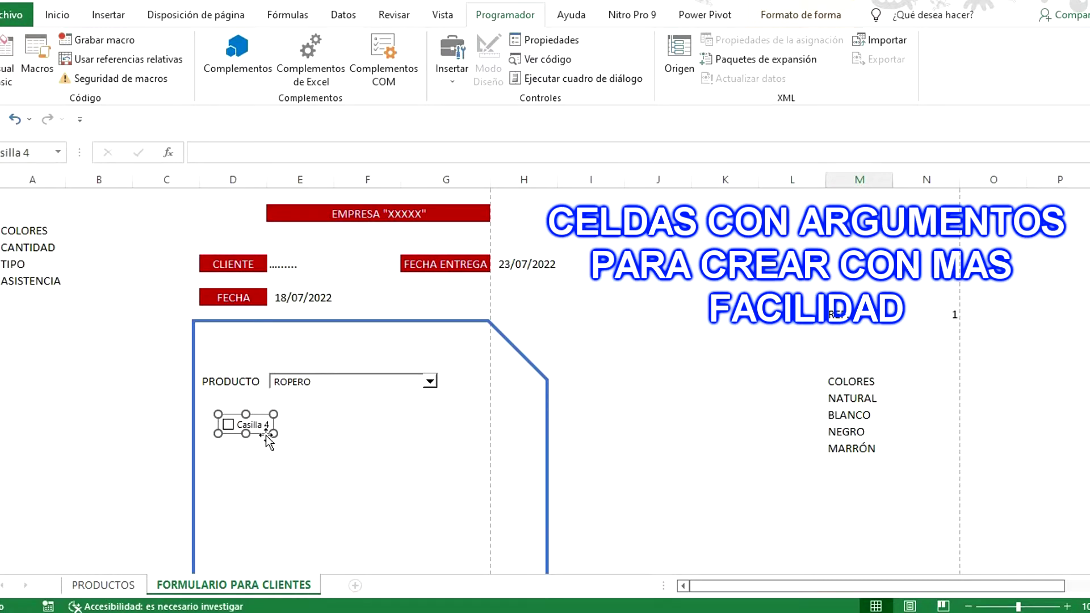
key("ctrl+d")
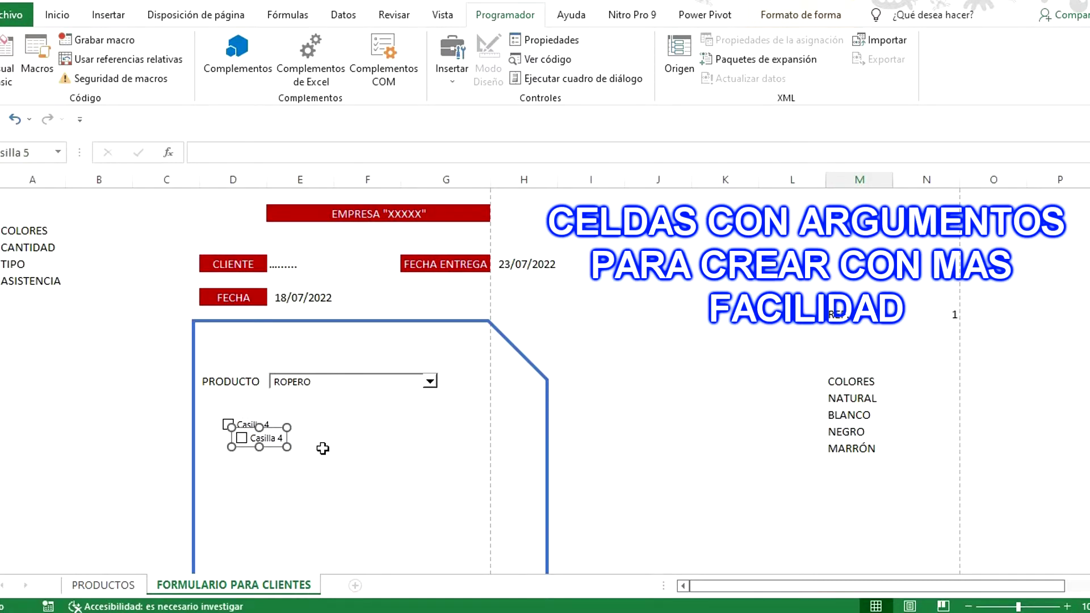
key("ctrl+d")
key("ctrl+d")
Step: Arrange the four check boxes in two rows of two below the PRODUCTO drop-down
left_click_drag(297, 454, 319, 416)
right_click(286, 459)
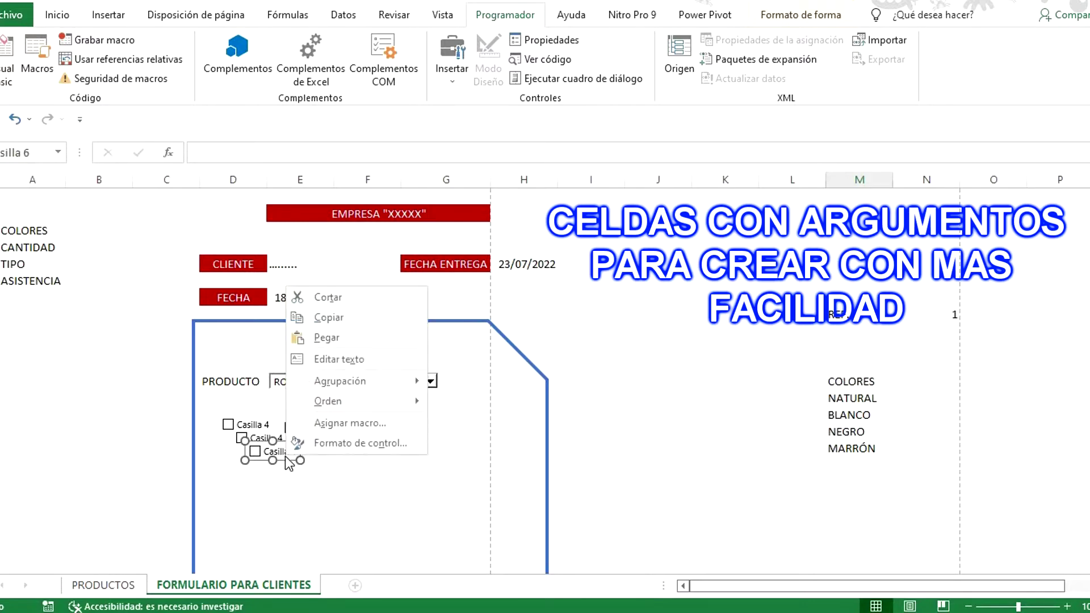
key("Escape")
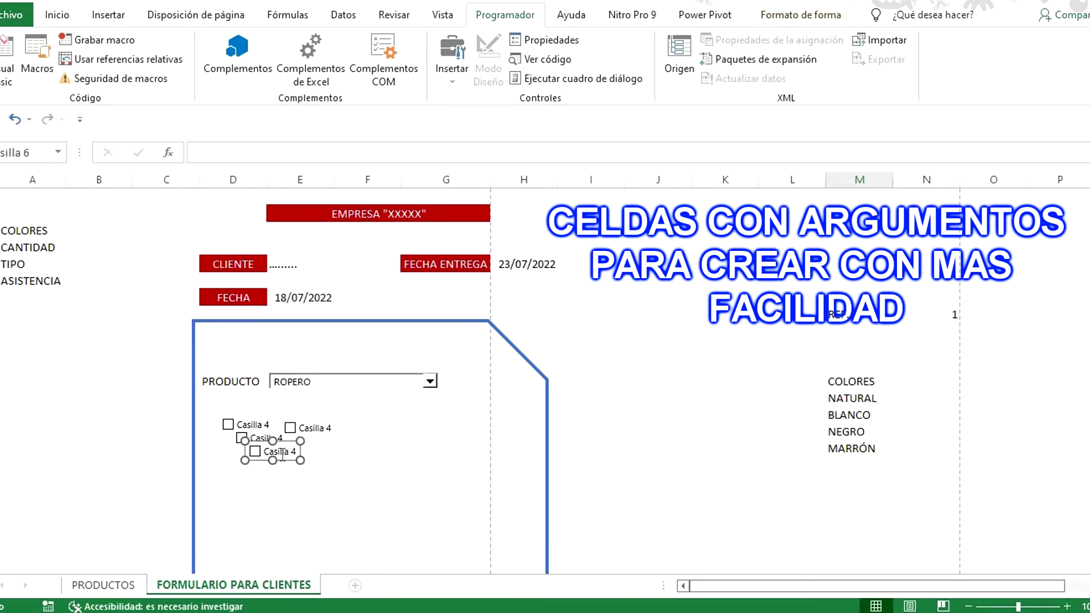
left_click_drag(286, 459, 377, 429)
right_click(265, 446)
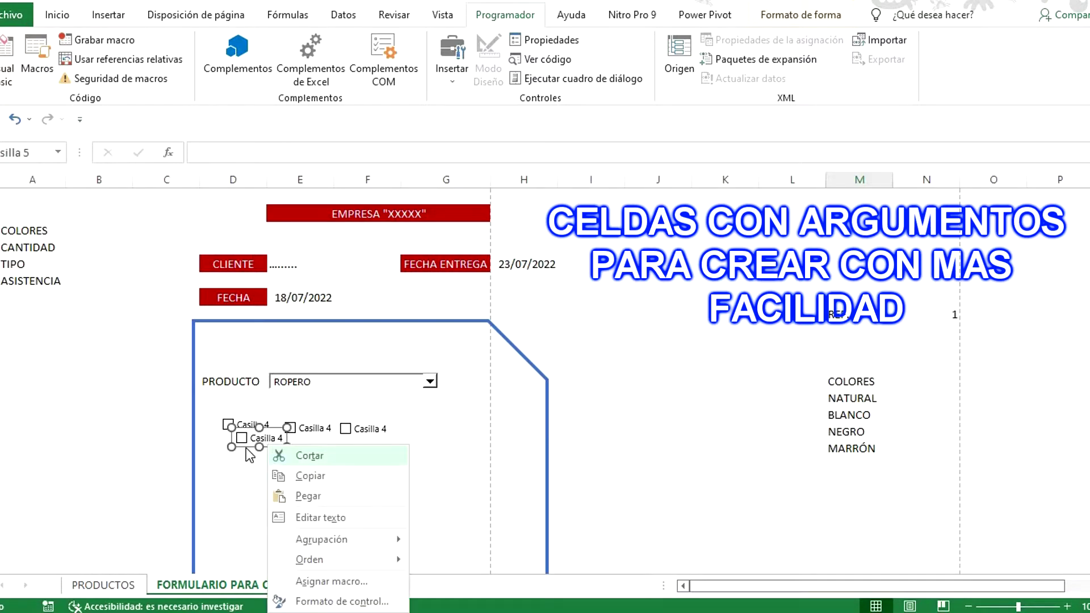
key("Escape")
mouse_move(250, 454)
left_mouse_down()
mouse_move(235, 446)
mouse_move(235, 463)
left_mouse_up()
left_click(341, 458)
right_click(356, 431)
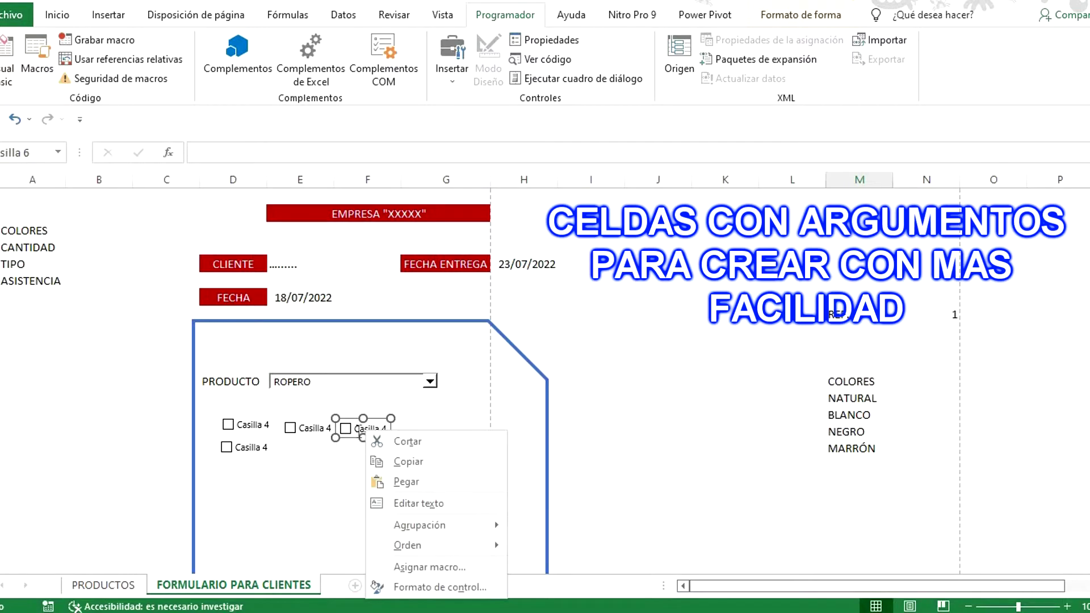
key("Escape")
left_click_drag(354, 436, 298, 457)
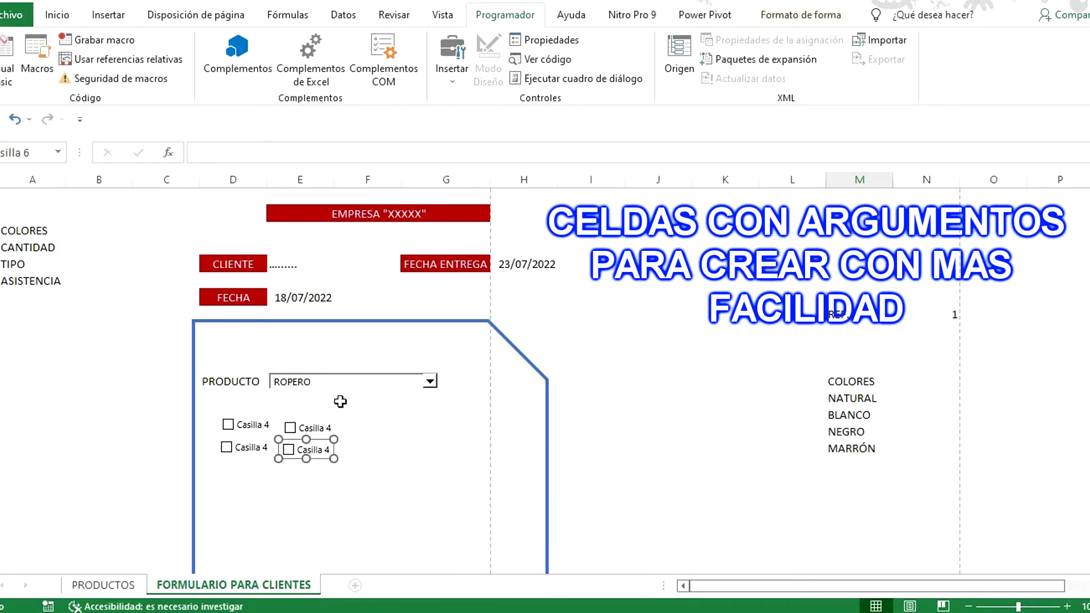
Step: Change the caption of the first check box to NATURAL
right_click(245, 428)
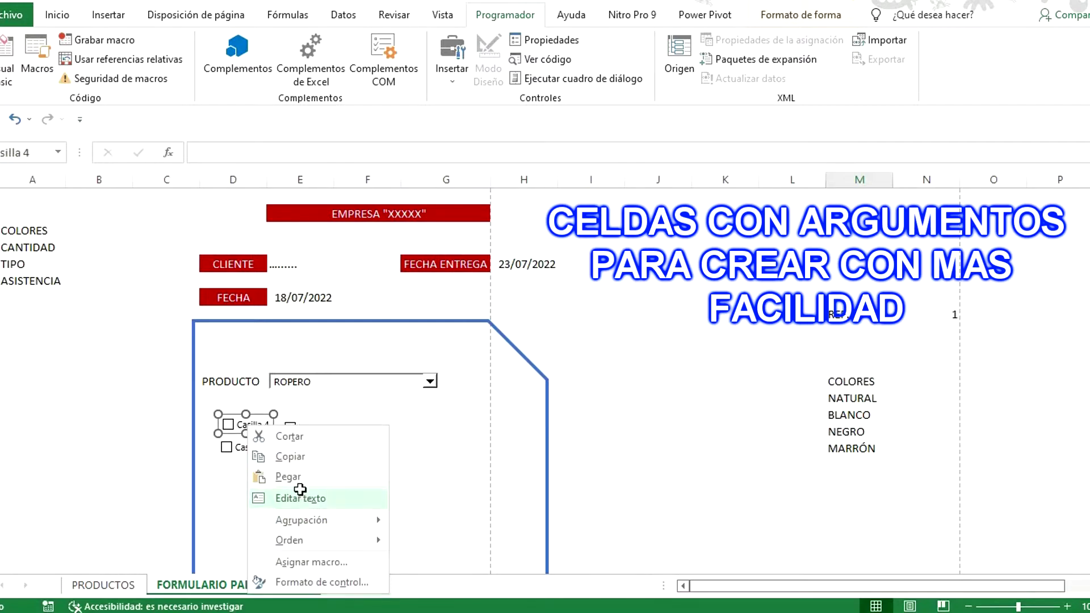
left_click(301, 489)
key("ctrl+shift+Right")
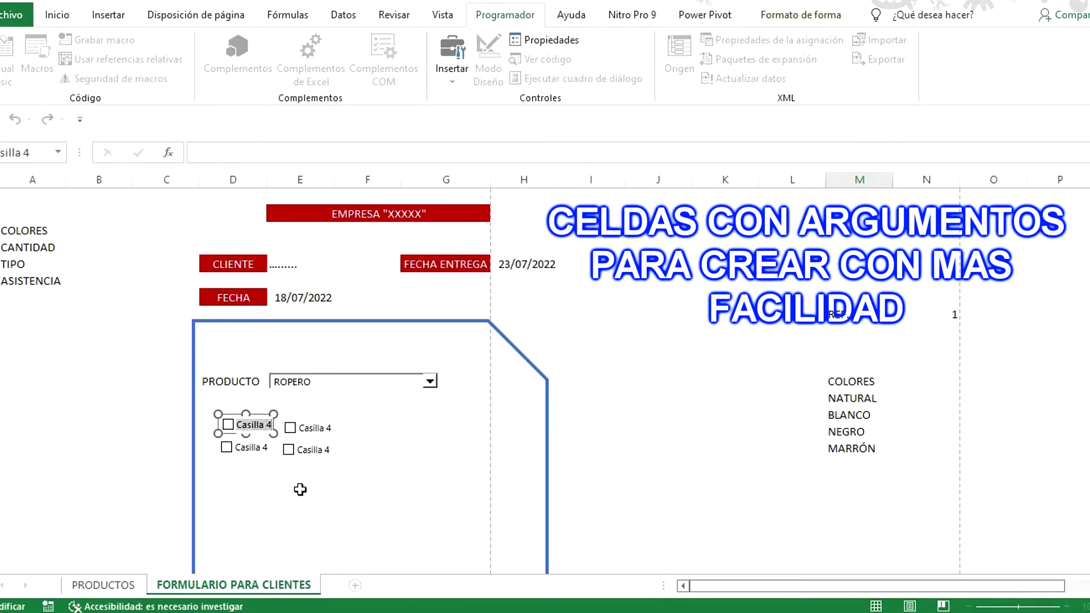
type("NA")
type("TURAL")
left_click(242, 448, "ctrl")
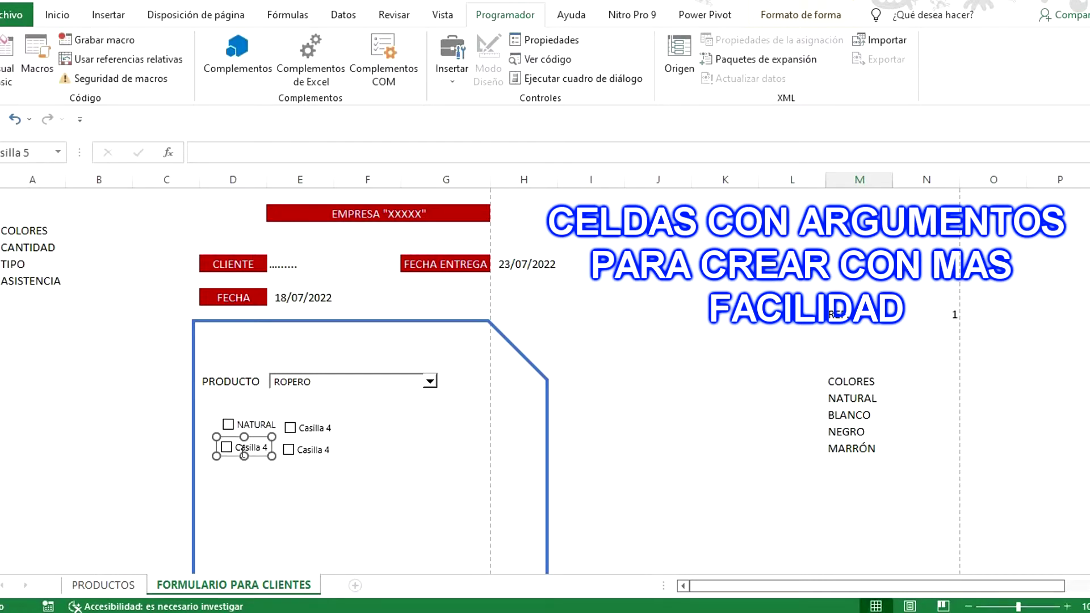
Step: Link the NATURAL check box to cell $N$16 and enable its 3D shading
right_click(234, 425)
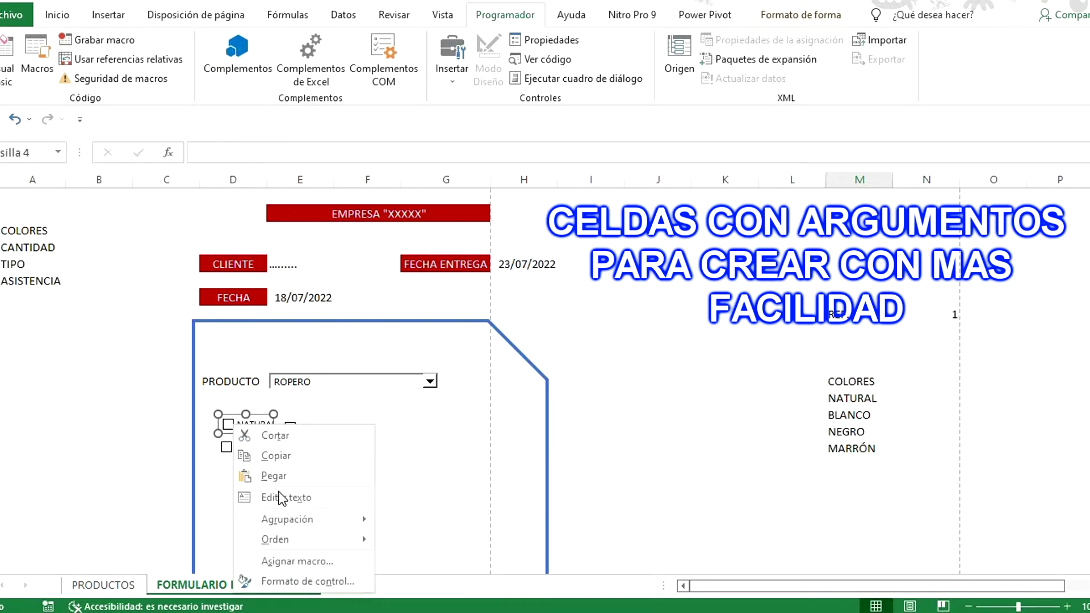
left_click(294, 582)
left_click(363, 247)
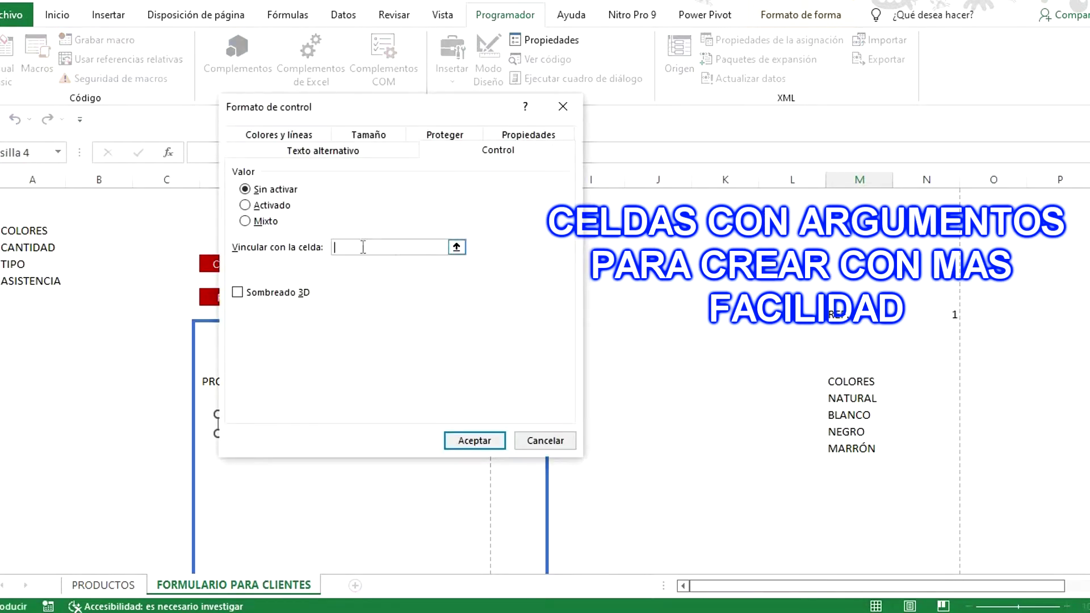
left_click(934, 398)
left_click(237, 292)
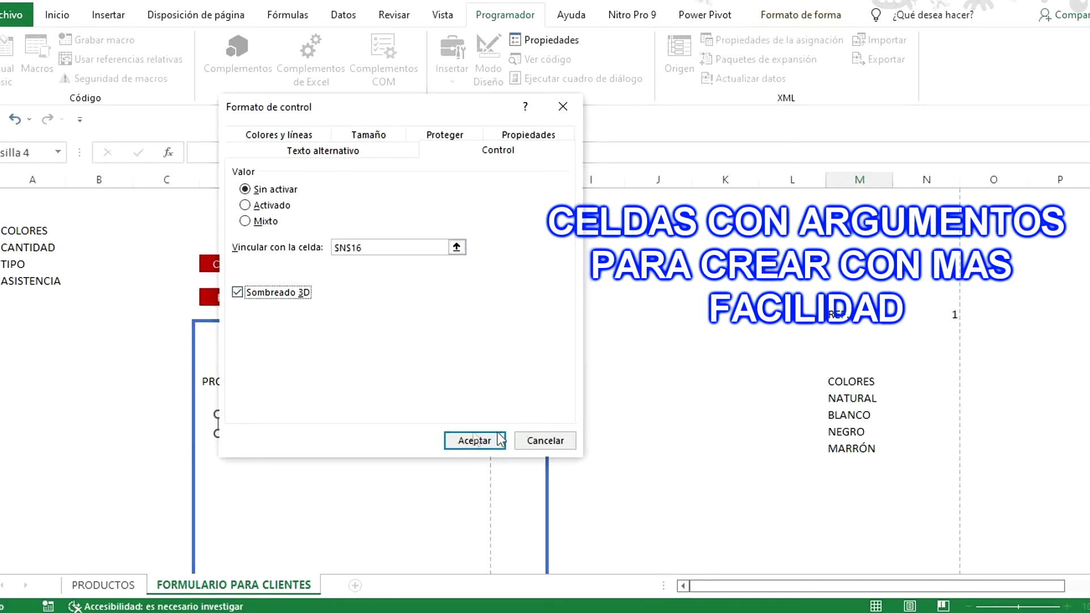
left_click(463, 435)
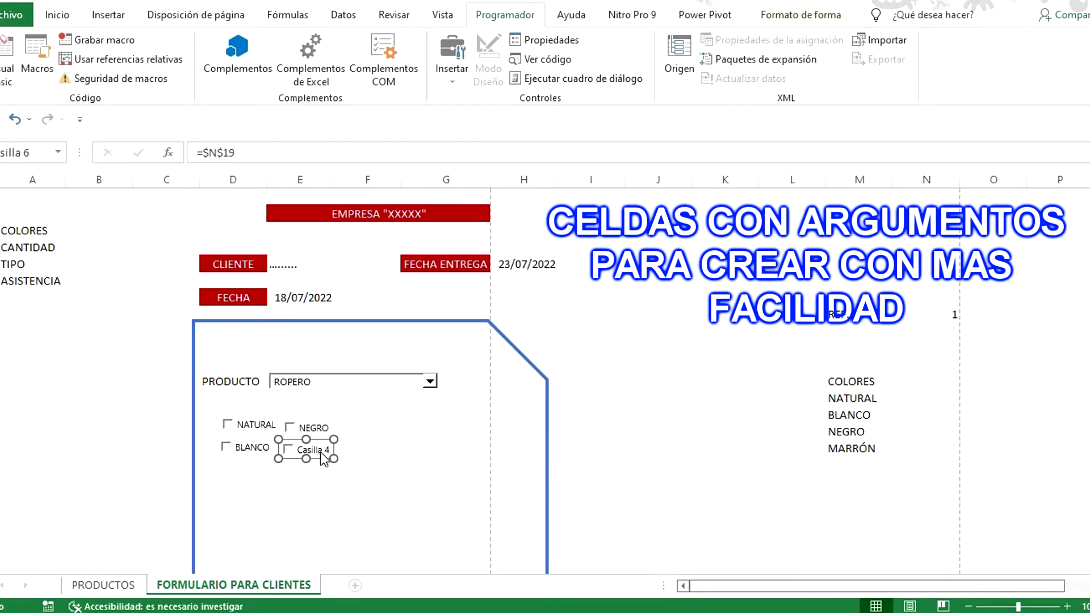
Step: Change the caption of the check box below NEGRO to MARRÓN
right_click(325, 459)
left_click(421, 361)
key("ctrl+shift+Right")
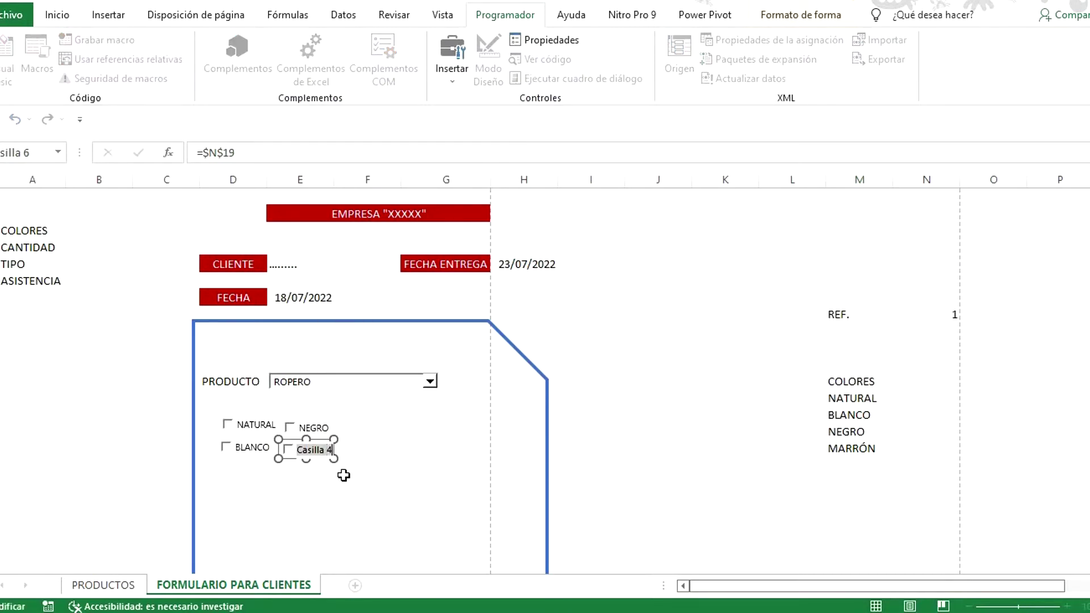
type("MARRÓN")
left_click(344, 475)
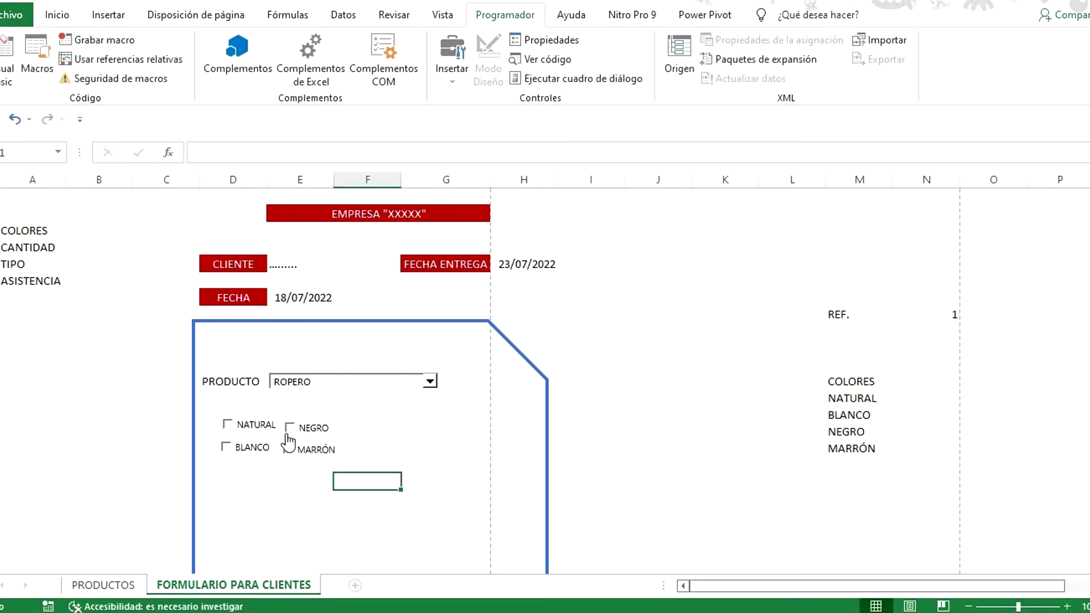
Step: Tick the NATURAL check box and widen column N to fit its linked value
left_click(227, 424)
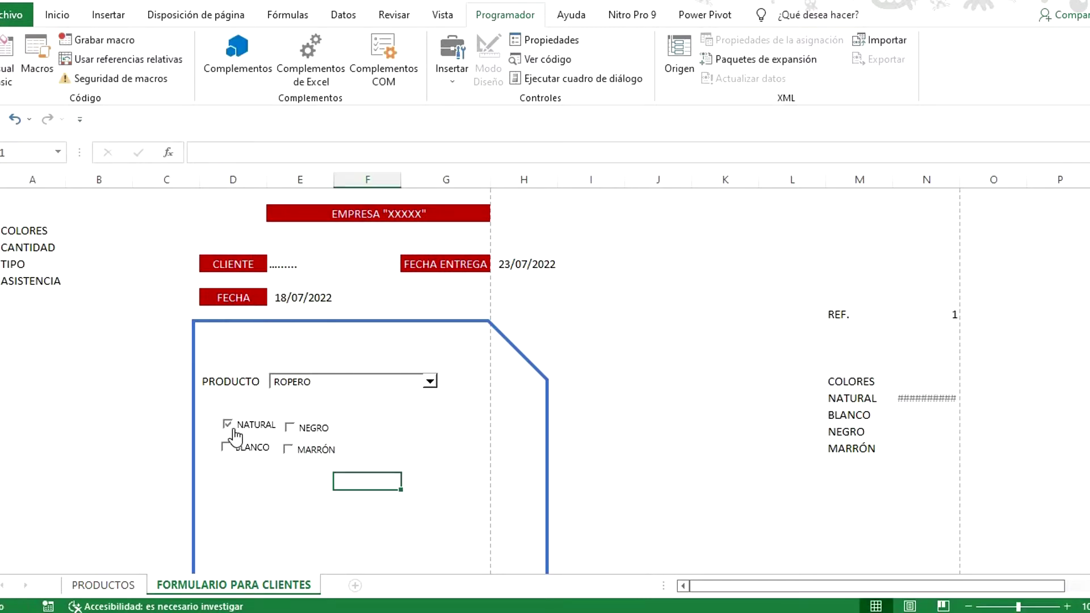
double_click(958, 173)
left_click(926, 398)
Step: Test the colour check boxes against their linked cells by ticking all four and clearing them again
left_click(227, 426)
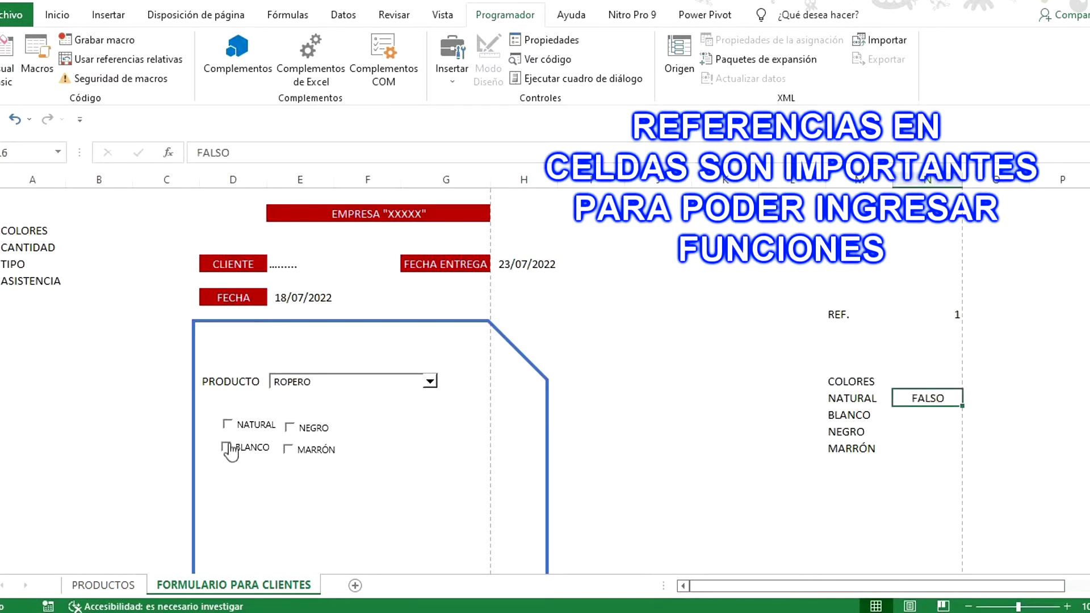
left_click(227, 447)
left_click(289, 427)
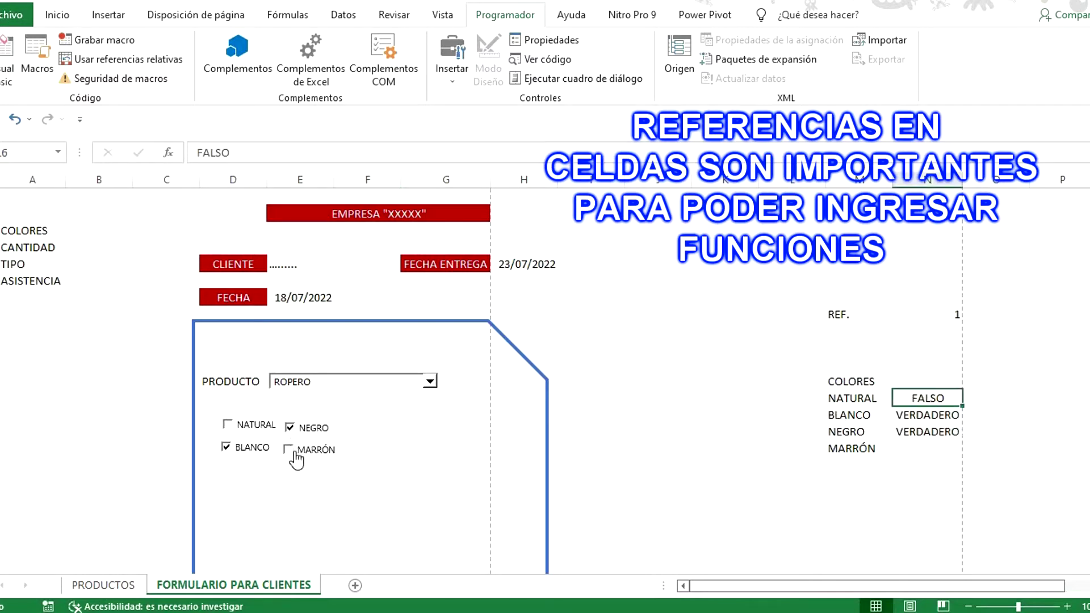
left_click(289, 448)
left_click(227, 424)
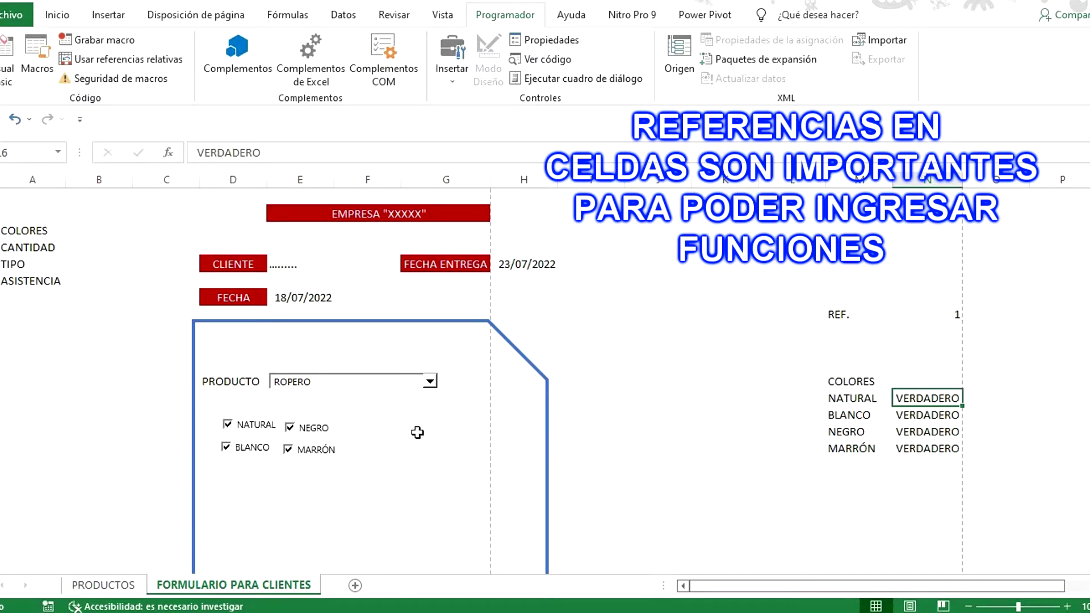
left_click(227, 424)
left_click(289, 427)
left_click(288, 449)
left_click(237, 454)
Step: Draw a group box form control around the four colour check boxes
left_click(457, 76)
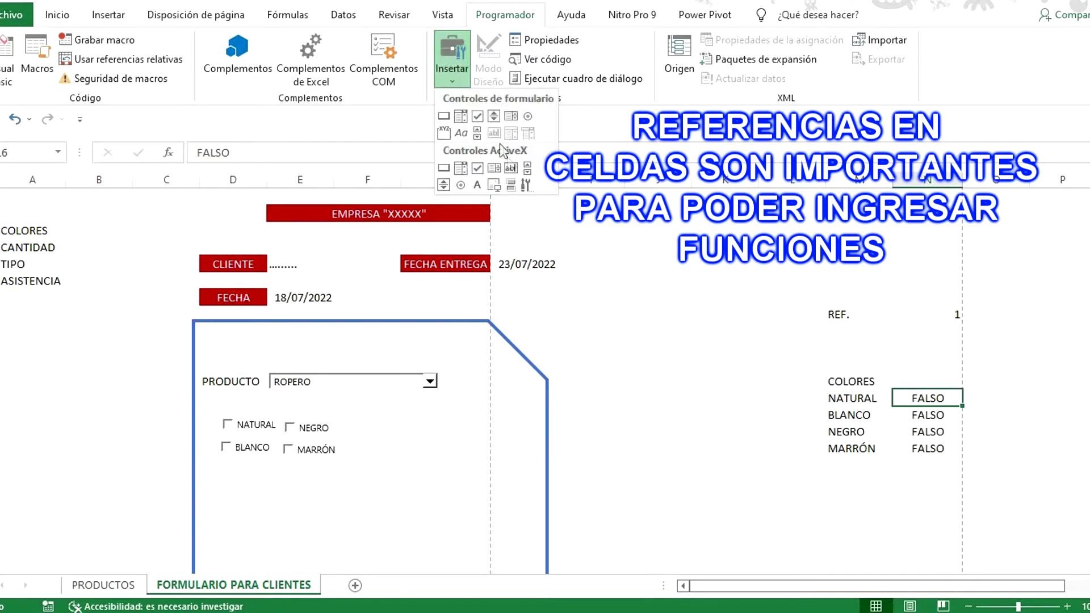
left_click(443, 134)
left_click_drag(211, 412, 350, 473)
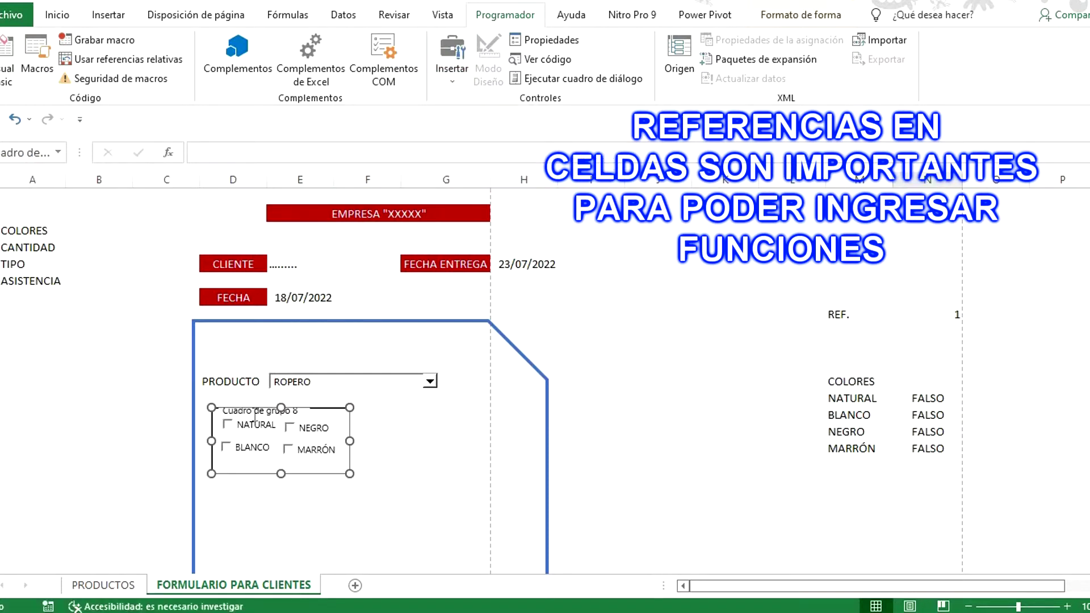
Step: Change the title of the group box around the check boxes to COLORES
right_click(223, 410)
left_click(323, 482)
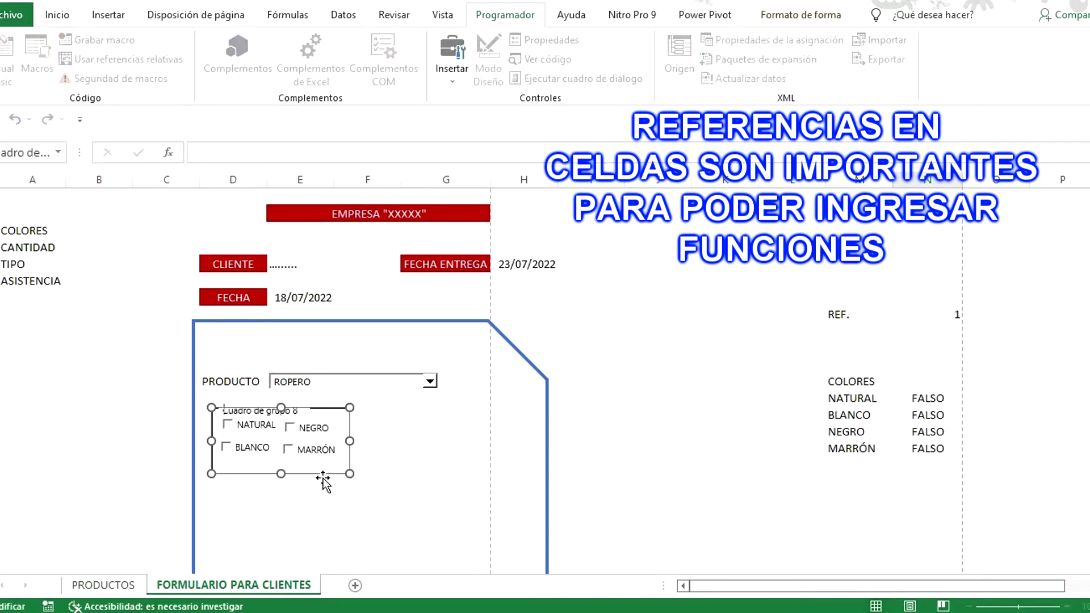
key("shift+Home")
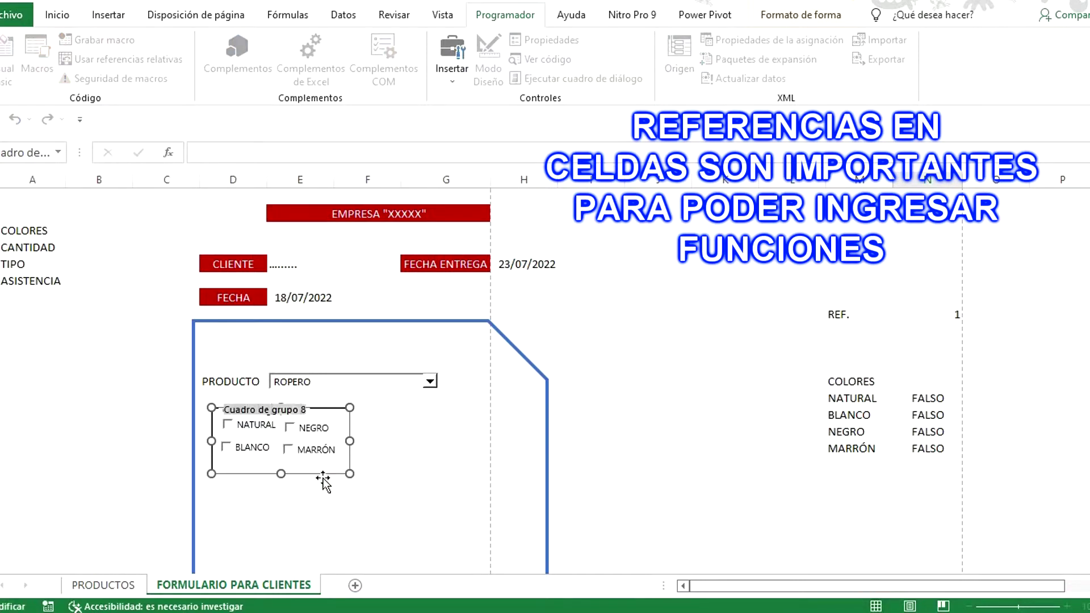
type("COLORES")
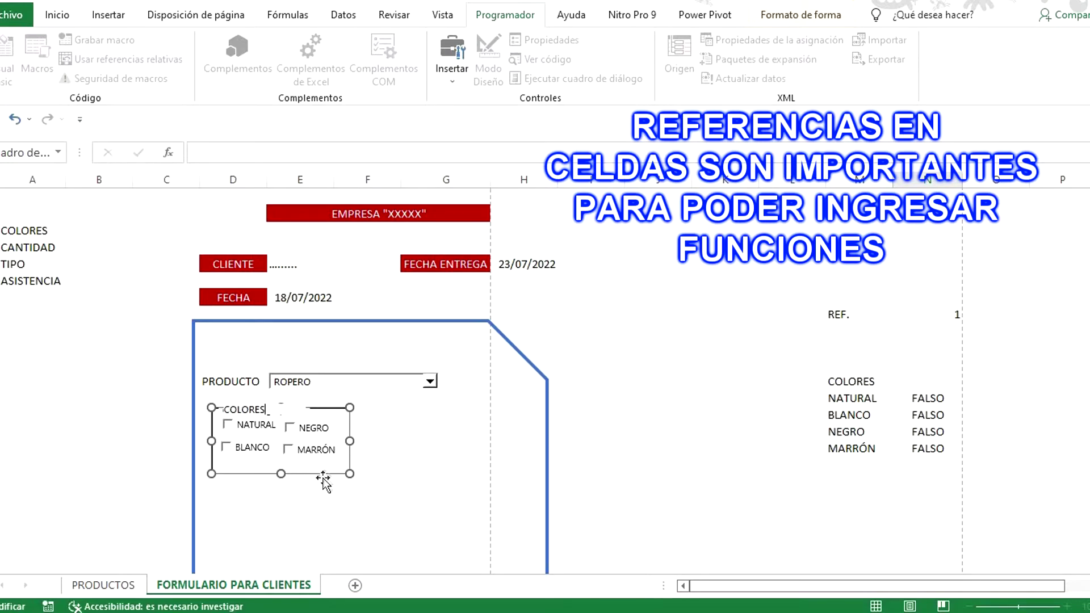
left_click(374, 464)
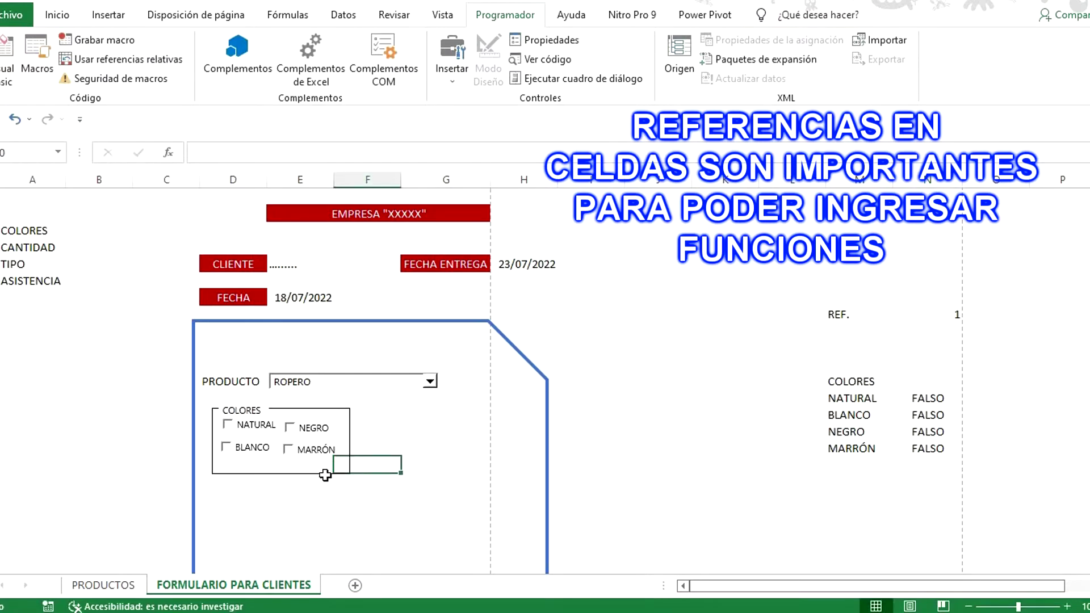
Step: Apply 3D shading to the COLORES group box
right_click(262, 478)
right_click(280, 409)
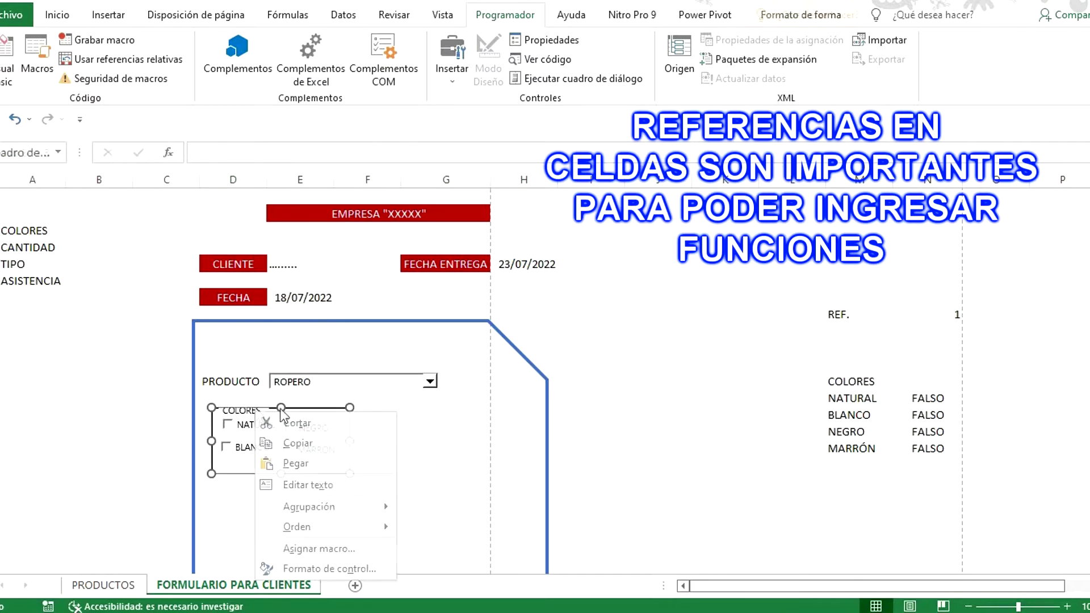
left_click(329, 568)
left_click(237, 196)
left_click(464, 433)
left_click(382, 482)
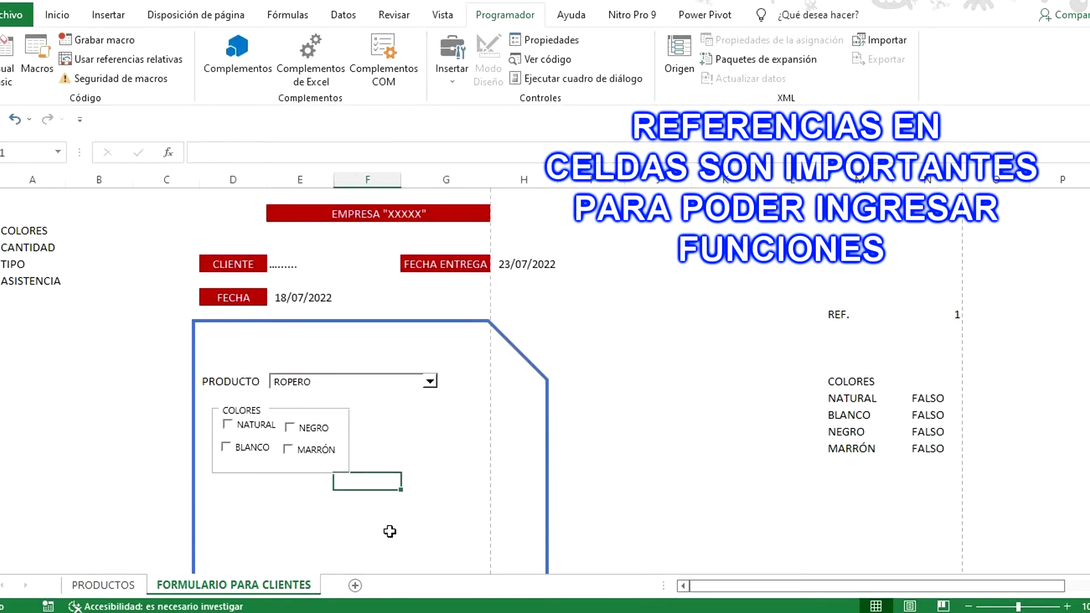
Step: Delete the COLORES entry from the list of pending fields in column A
left_click(39, 230)
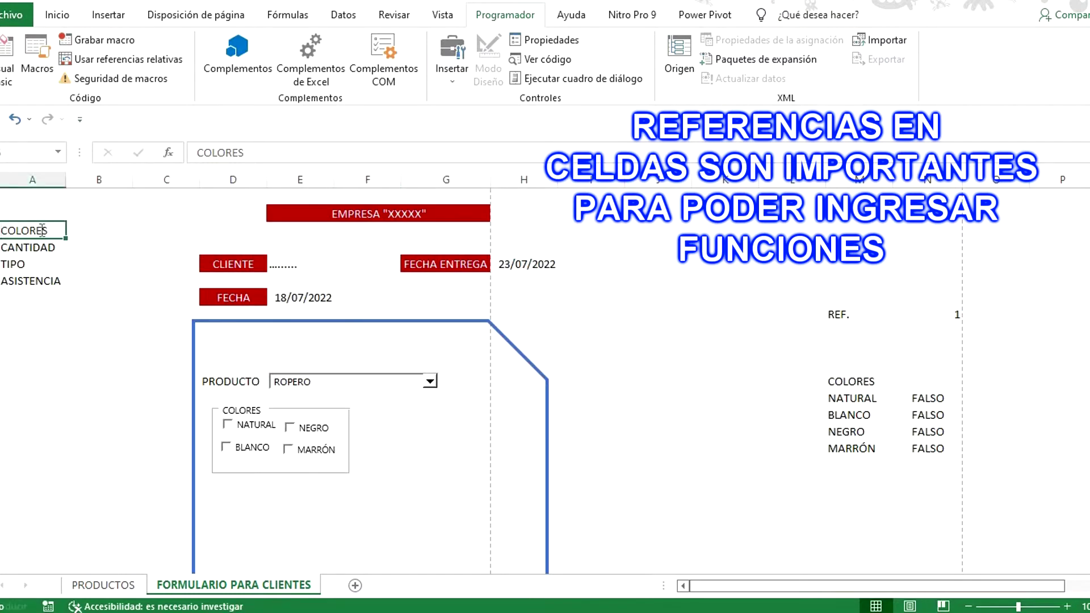
key("BackSpace")
key("Return")
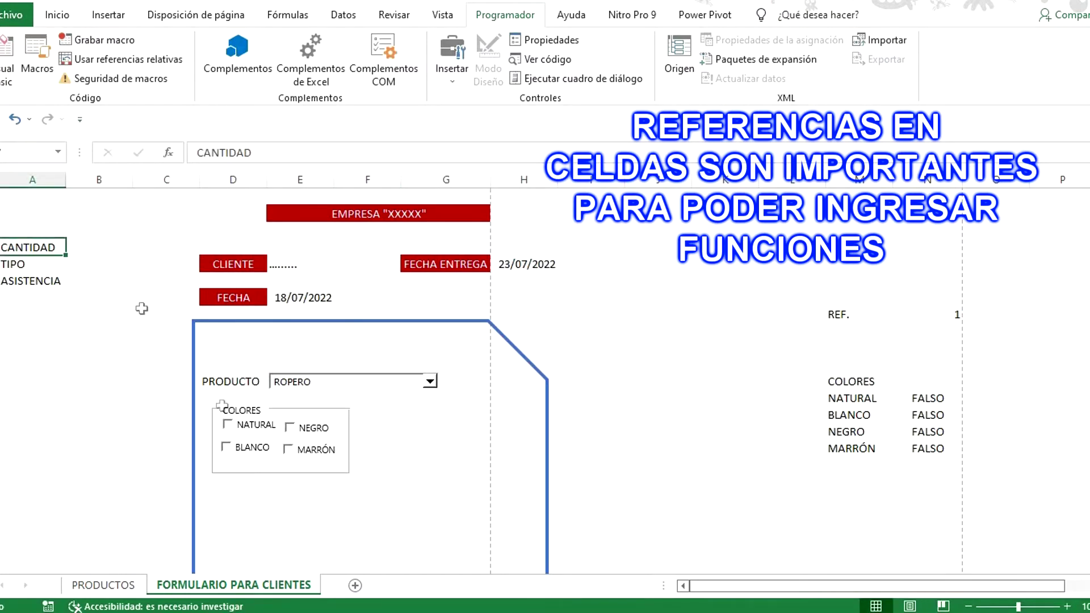
Step: Move the COLORES group box slightly up so its title clears the check boxes
right_click(261, 410)
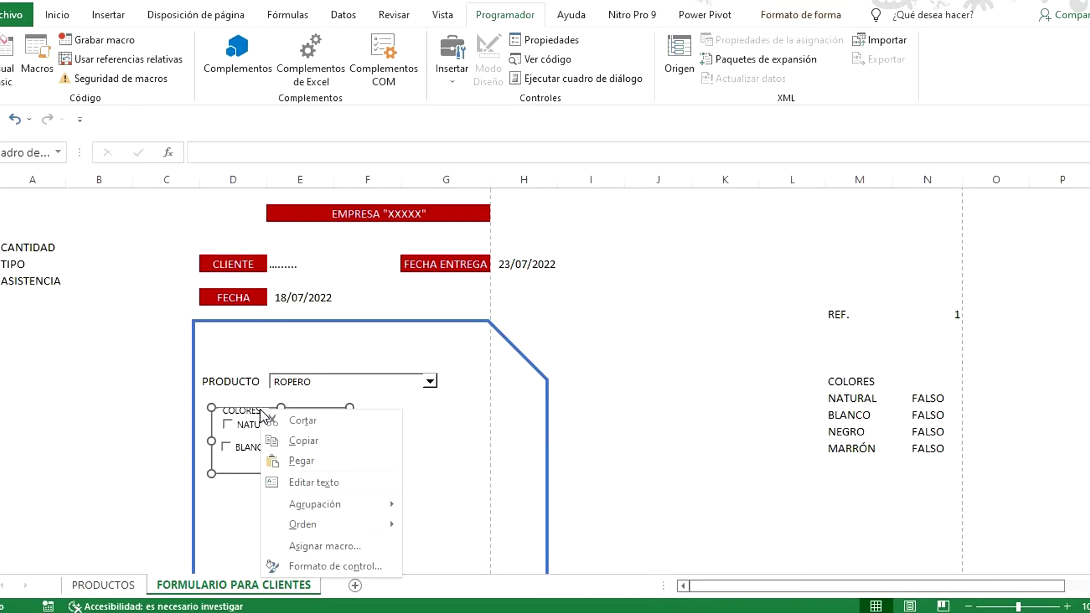
key("Escape")
key("Escape")
left_click(237, 402)
left_click(416, 414)
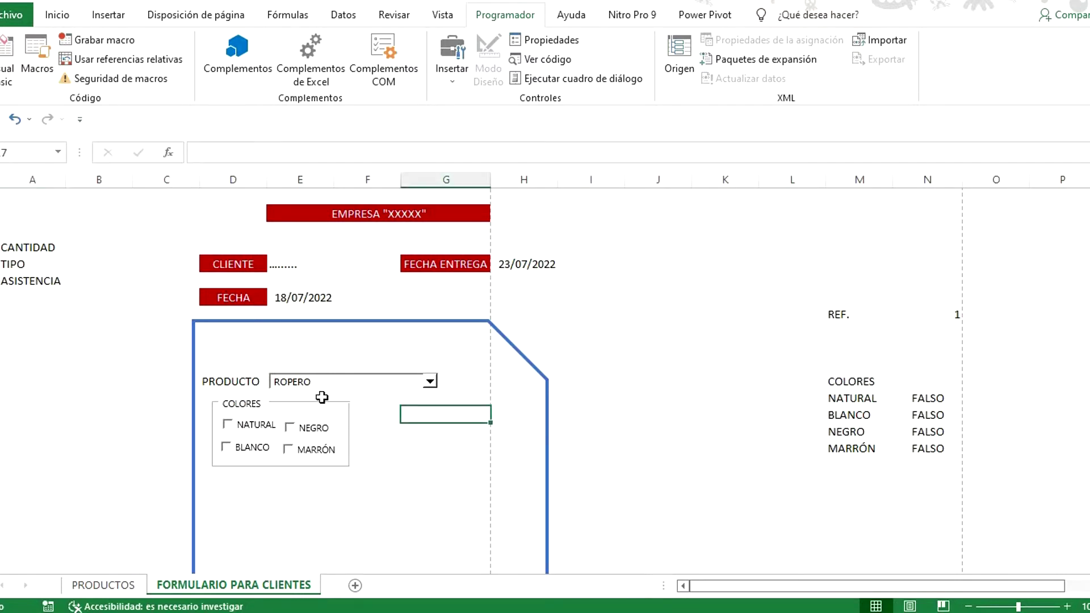
left_click(49, 247)
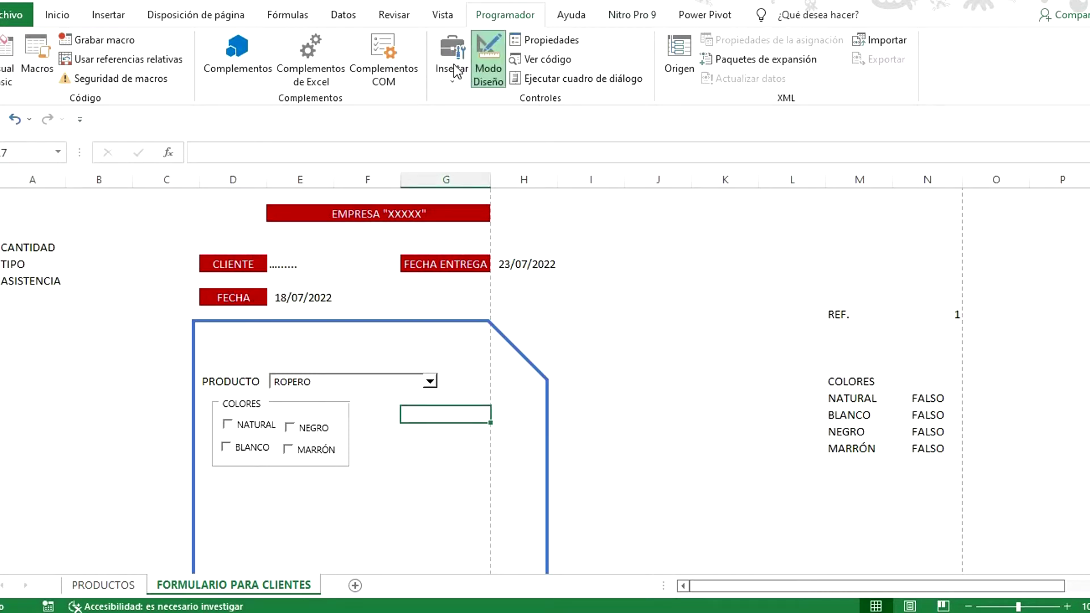
Step: Insert a scroll bar form control and reshape it into a short horizontal bar beside the COLORES group box
left_click(457, 73)
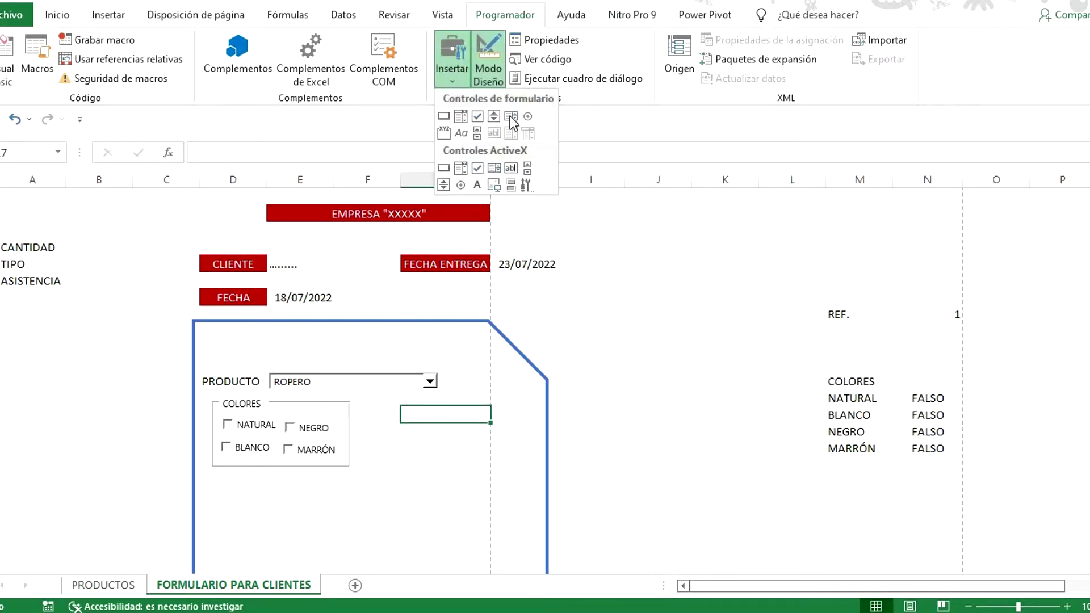
left_click(476, 135)
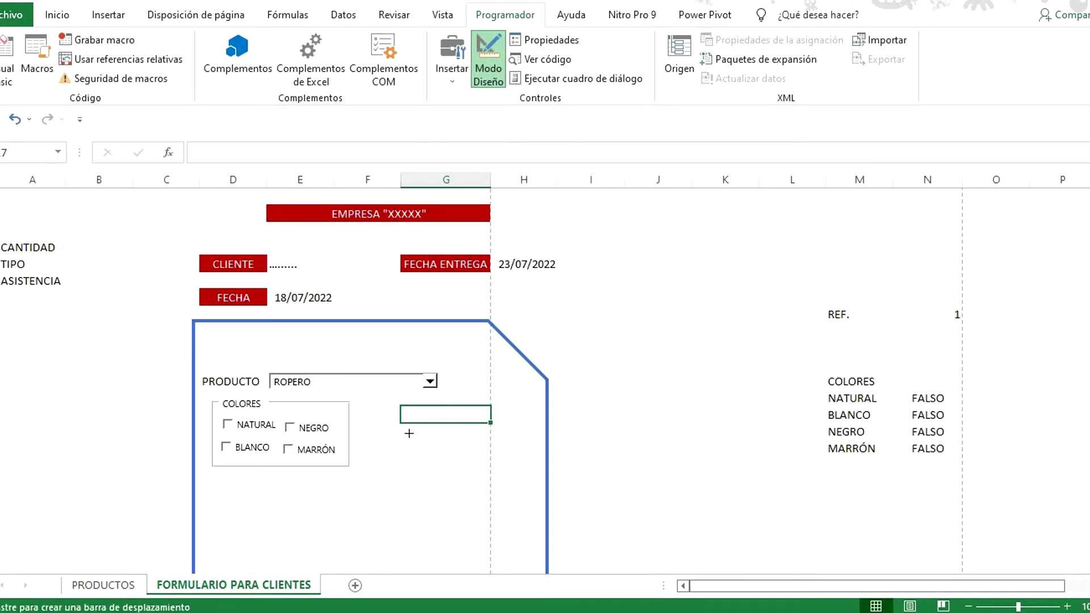
left_click_drag(409, 433, 489, 554)
left_click_drag(465, 461, 487, 361)
left_click_drag(525, 437, 739, 411)
left_click_drag(594, 517, 591, 407)
left_click_drag(732, 386, 600, 384)
left_click_drag(522, 365, 469, 456)
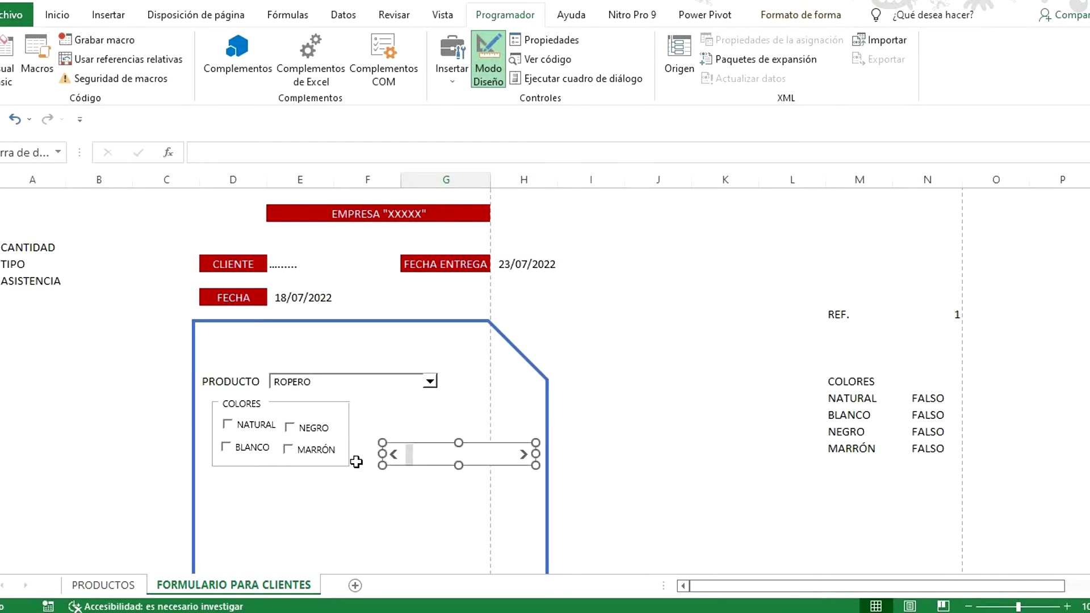
Step: Link the scroll bar to cell $G$17 in its control format settings
right_click(475, 460)
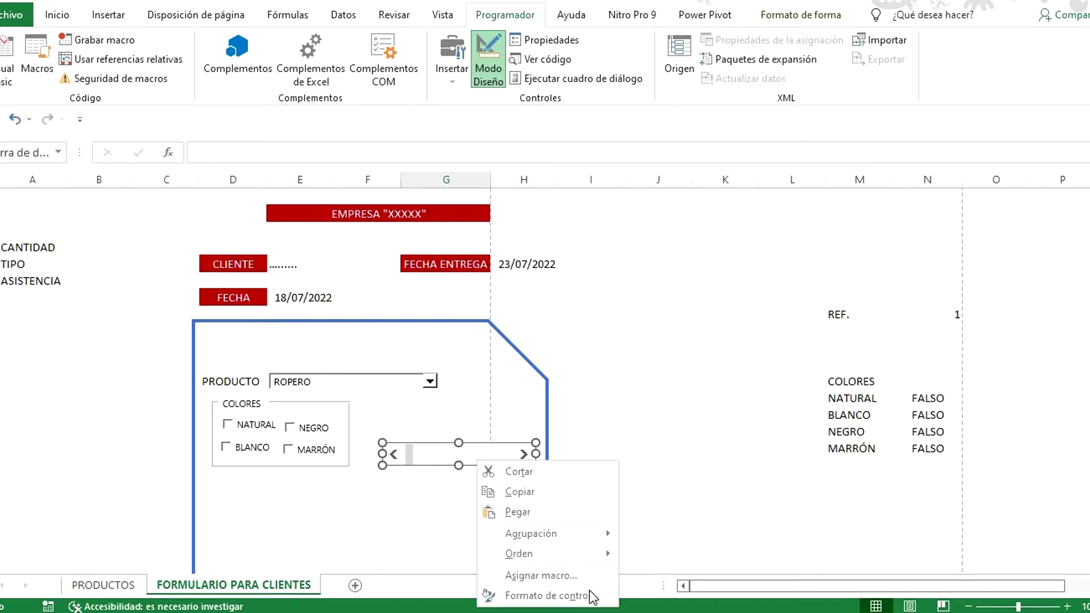
left_click(556, 592)
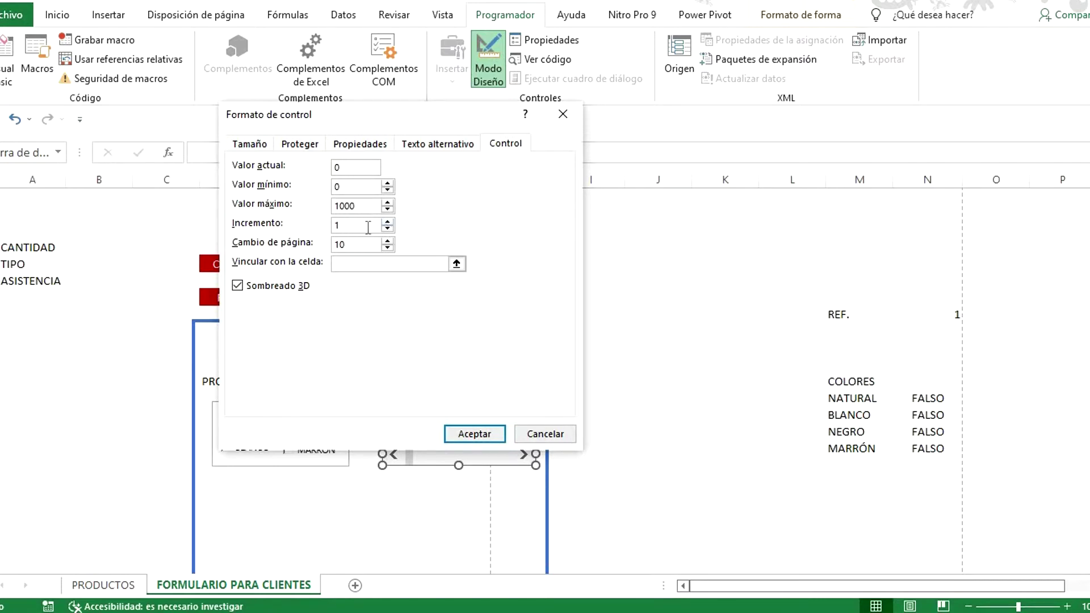
left_click(382, 265)
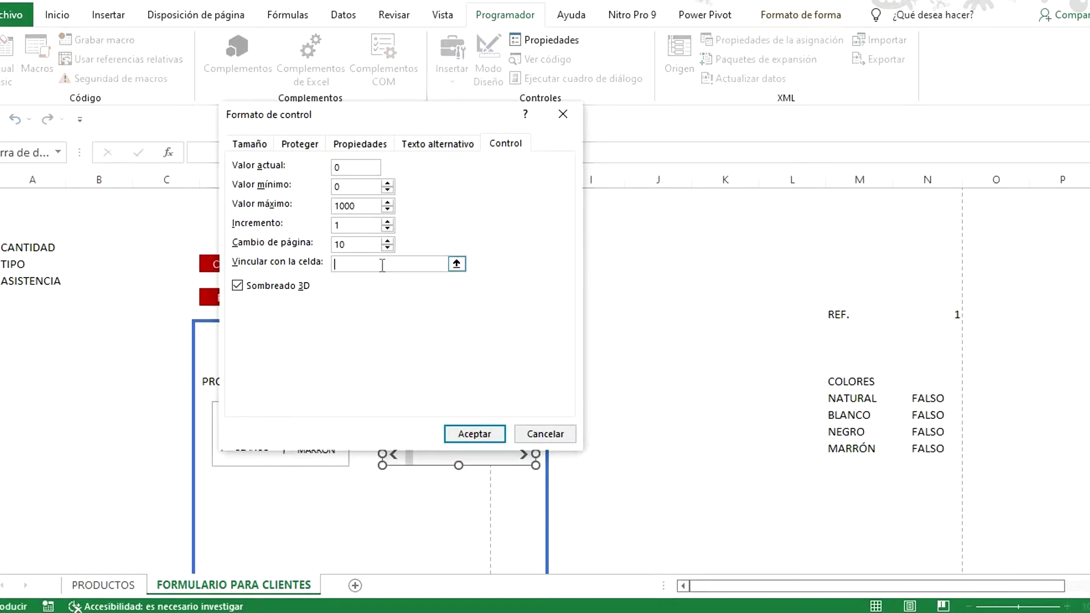
left_click_drag(482, 105, 319, 43)
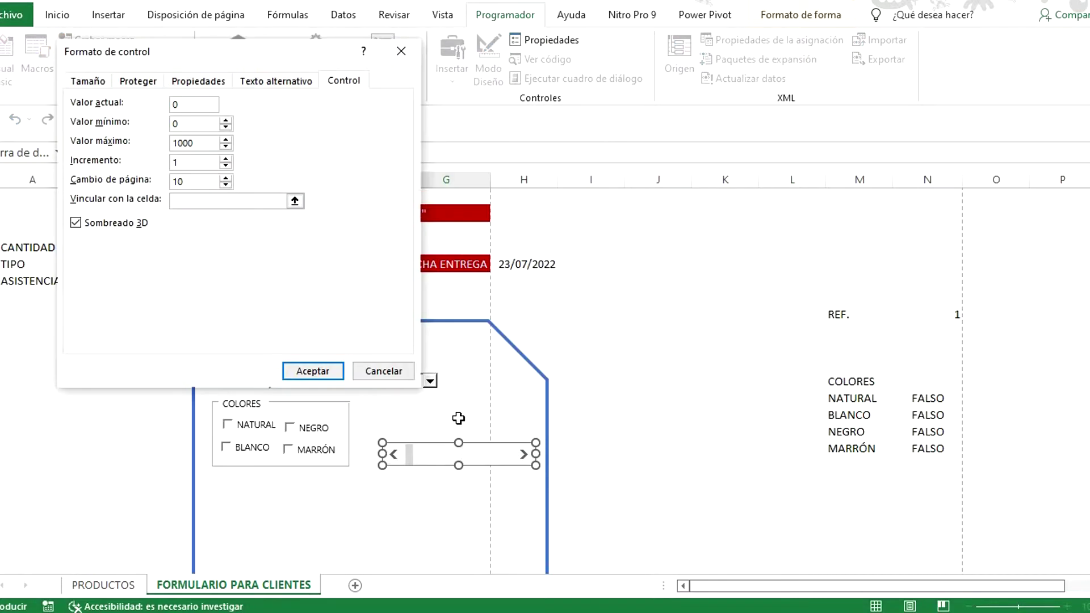
left_click(457, 419)
left_click(339, 370)
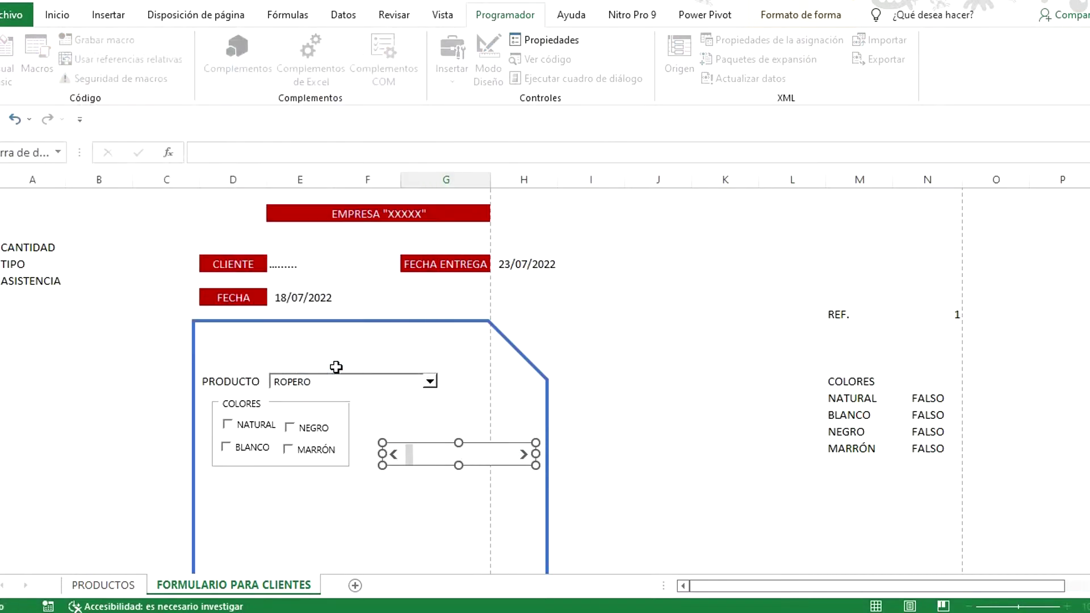
right_click(494, 456)
left_click(541, 593)
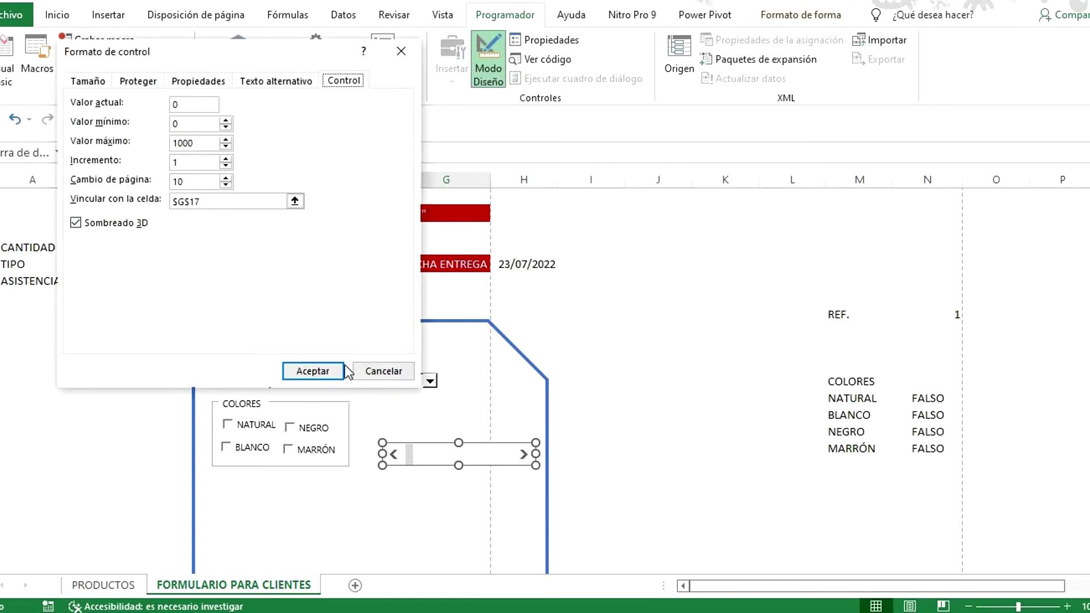
left_click(316, 371)
Step: Test the scroll bar by stepping the value in its linked cell
left_click(465, 497)
left_click(522, 455)
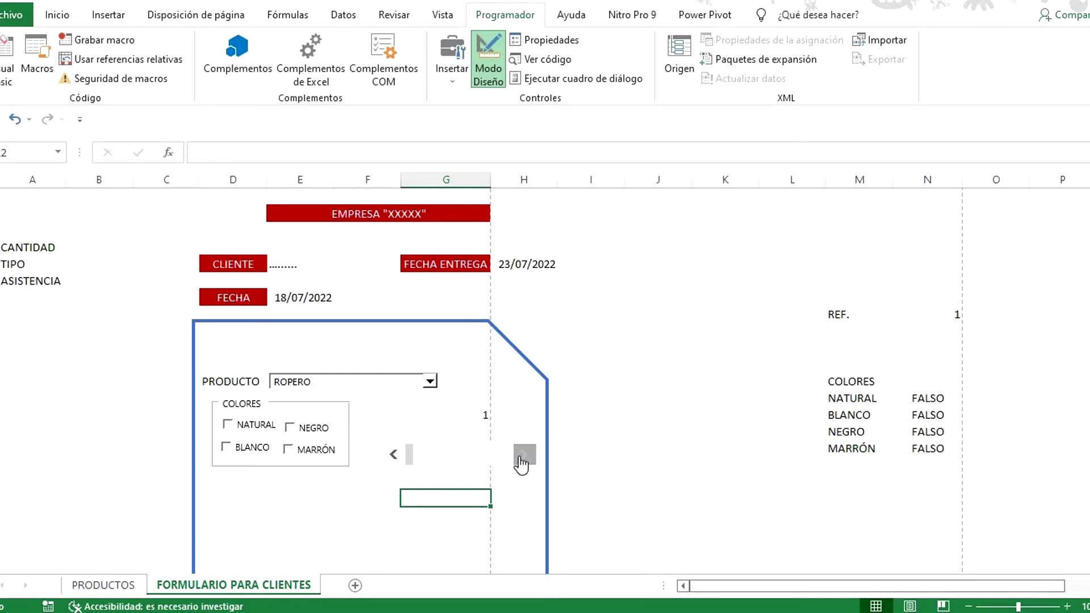
left_click(521, 455)
Step: Draw a group box around the scroll bar and its linked cell, and title it CANTIDAD
left_click(452, 62)
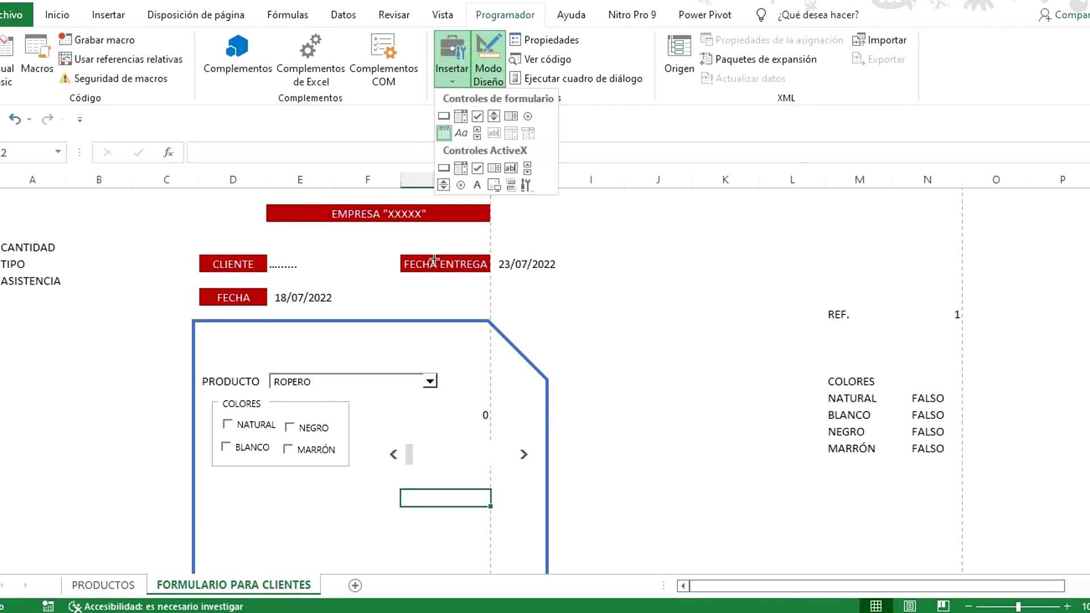
left_click(443, 134)
left_click_drag(385, 399, 540, 479)
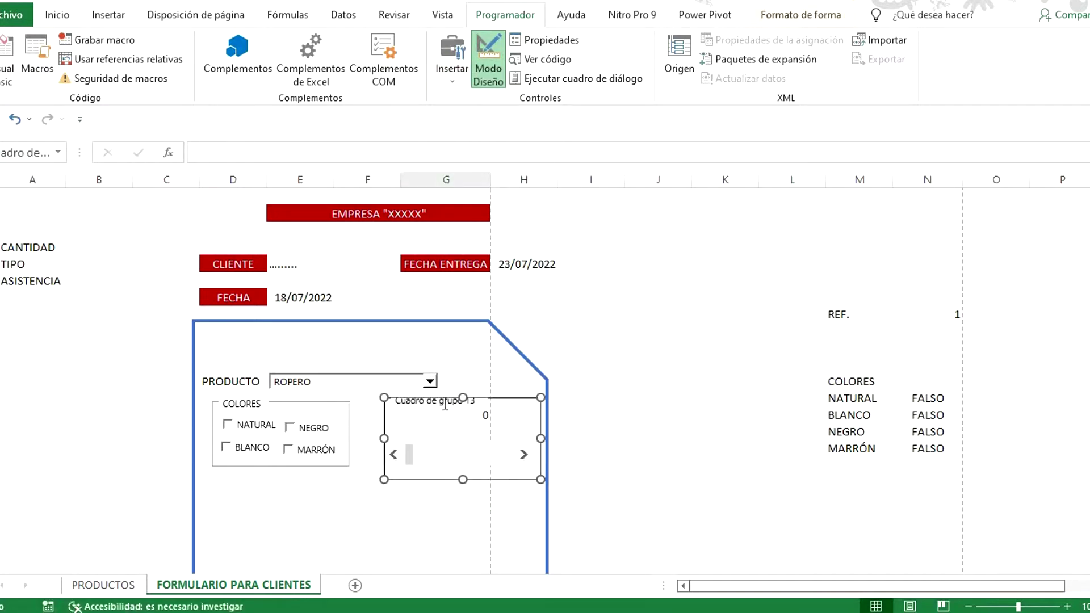
right_click(443, 401)
left_click(520, 476)
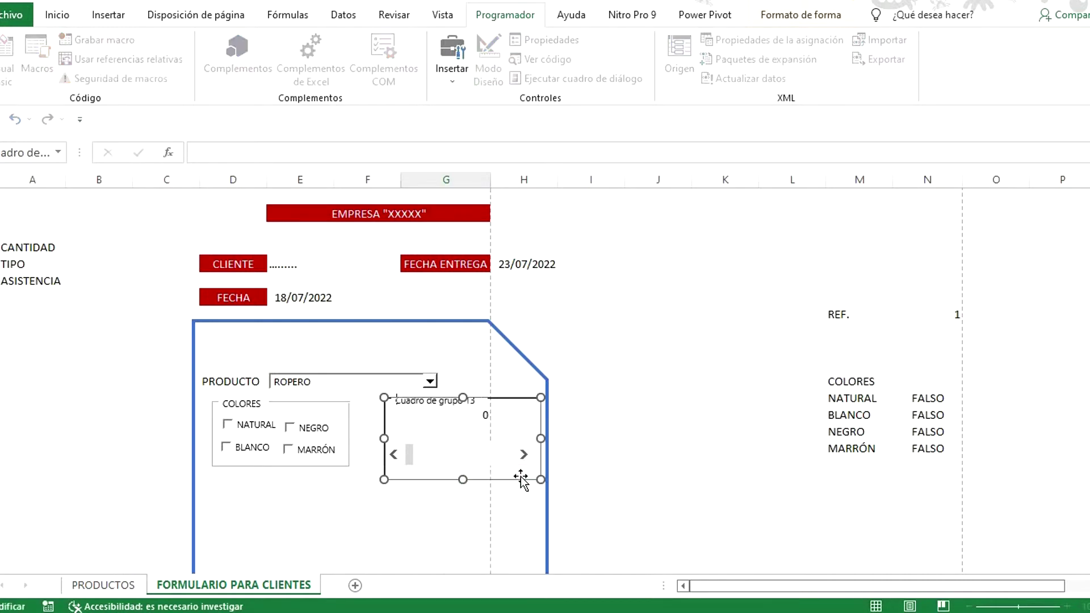
key("ctrl+a")
type("C")
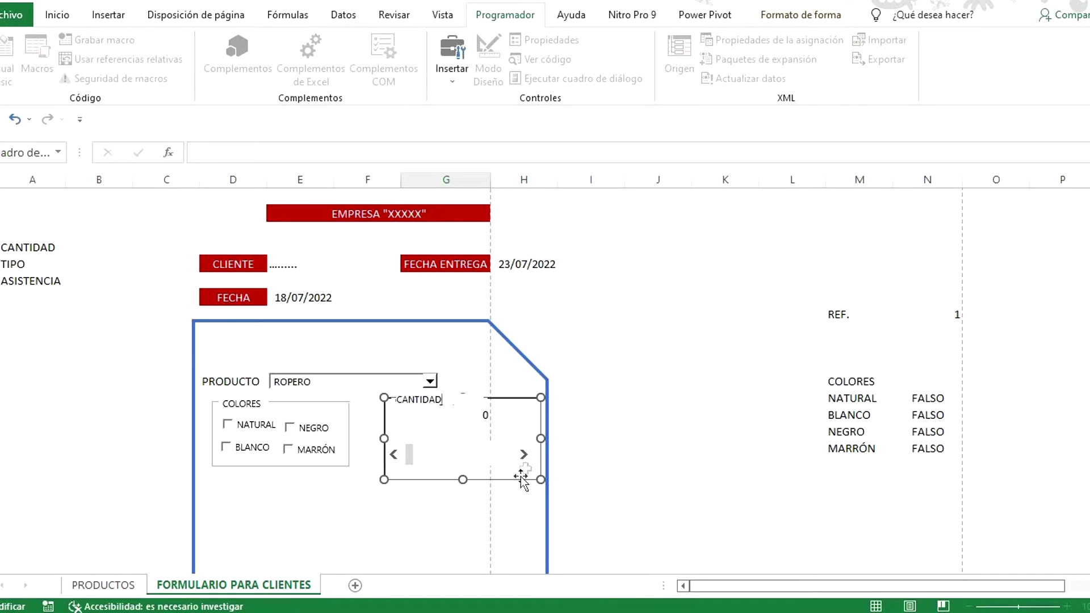
left_click(584, 434)
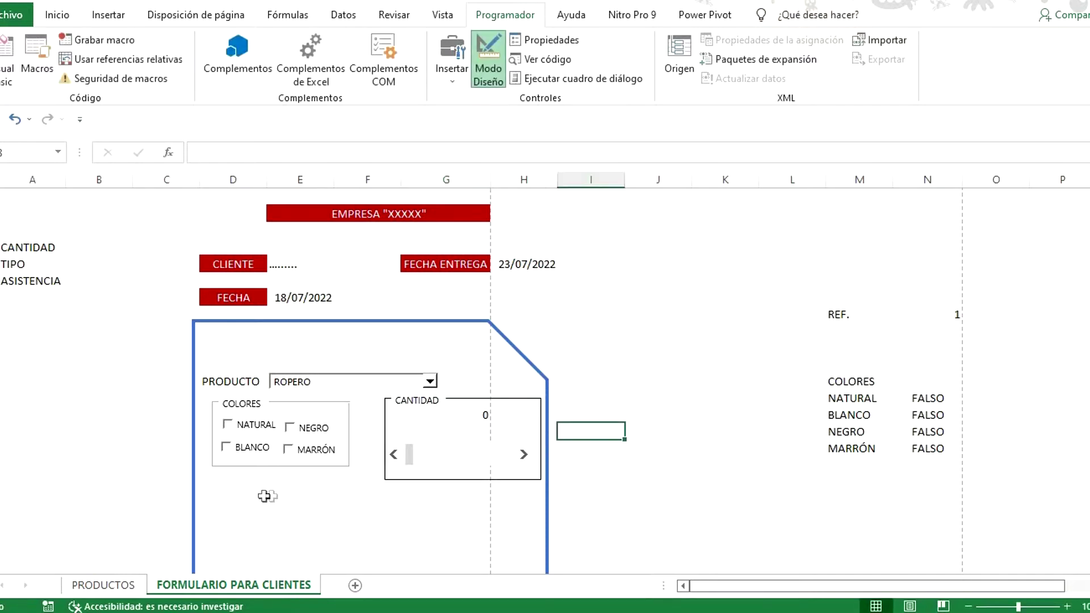
Step: Delete the CANTIDAD entry from the list of pending fields in column A
left_click(244, 510)
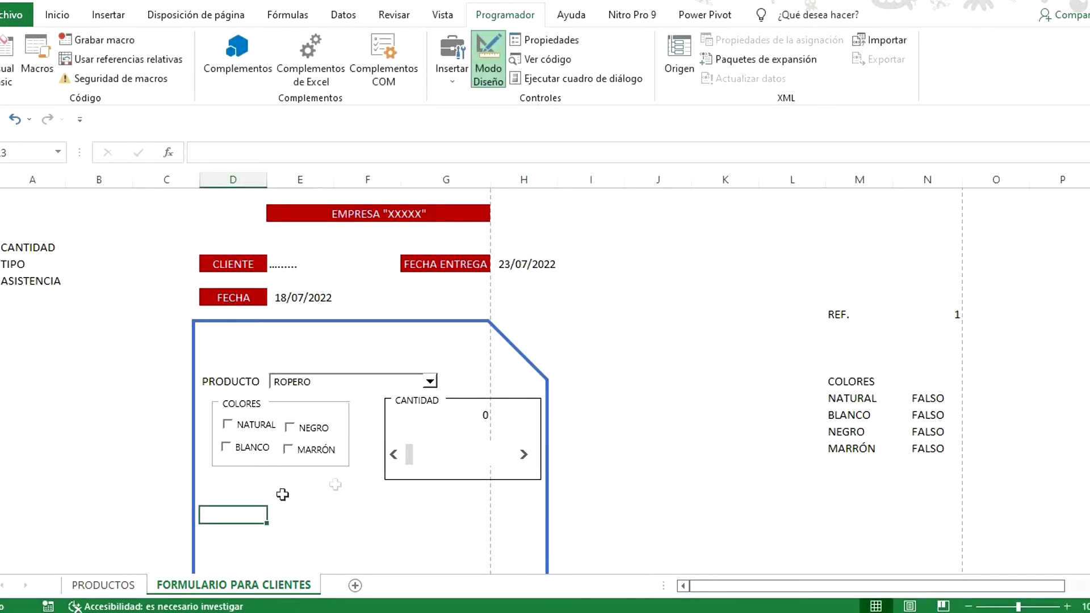
left_click(47, 249)
key("BackSpace")
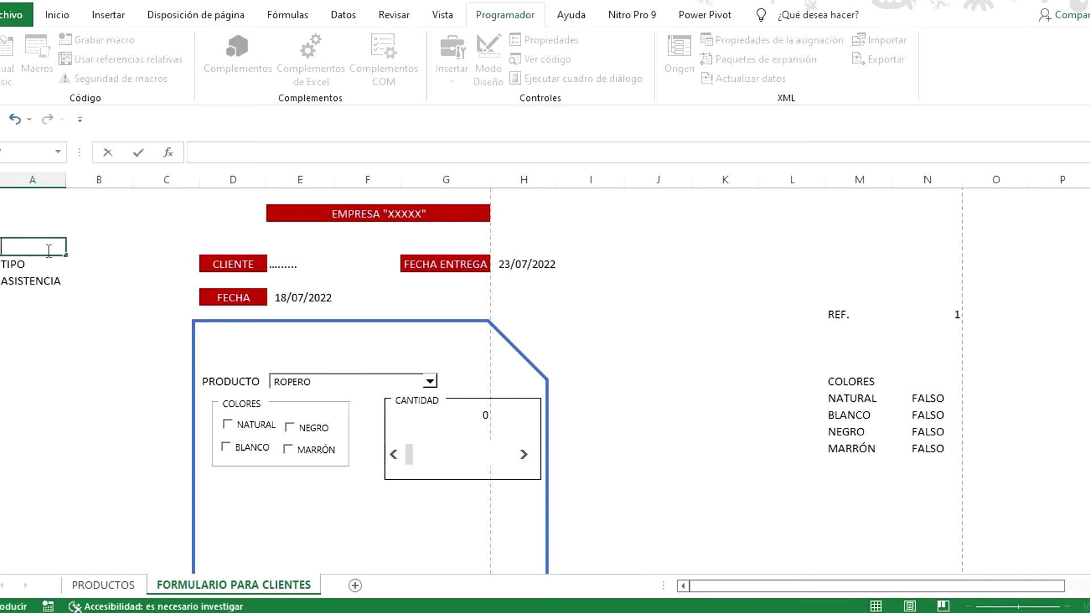
scroll(377, 339, "down", 2)
scroll(376, 339, "up", 1)
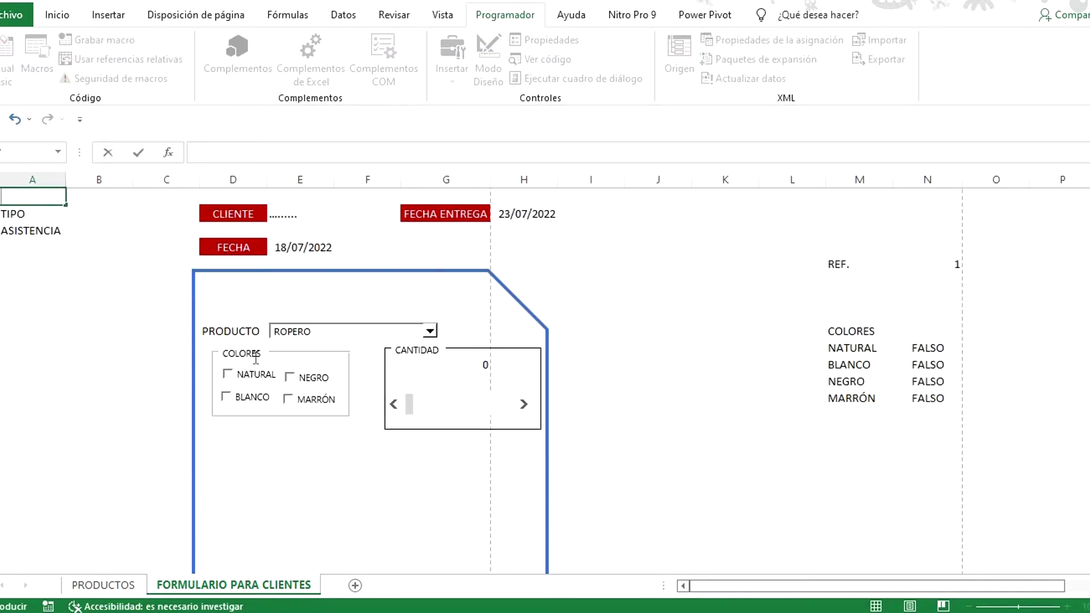
left_click(243, 480)
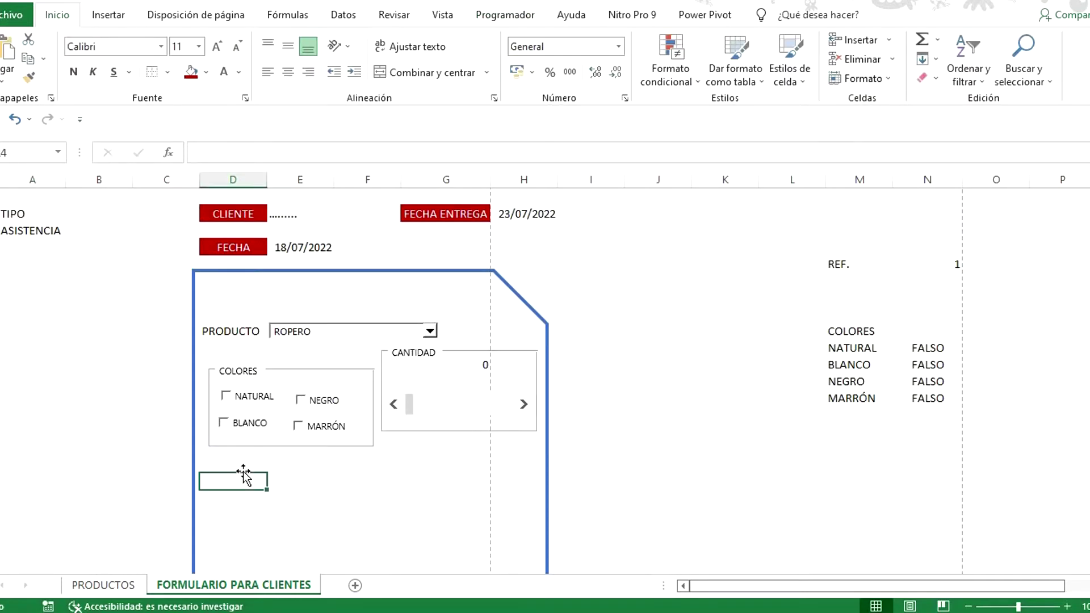
Step: Insert an option button form control below the COLORES group box and duplicate it directly underneath
left_click(499, 15)
left_click(452, 56)
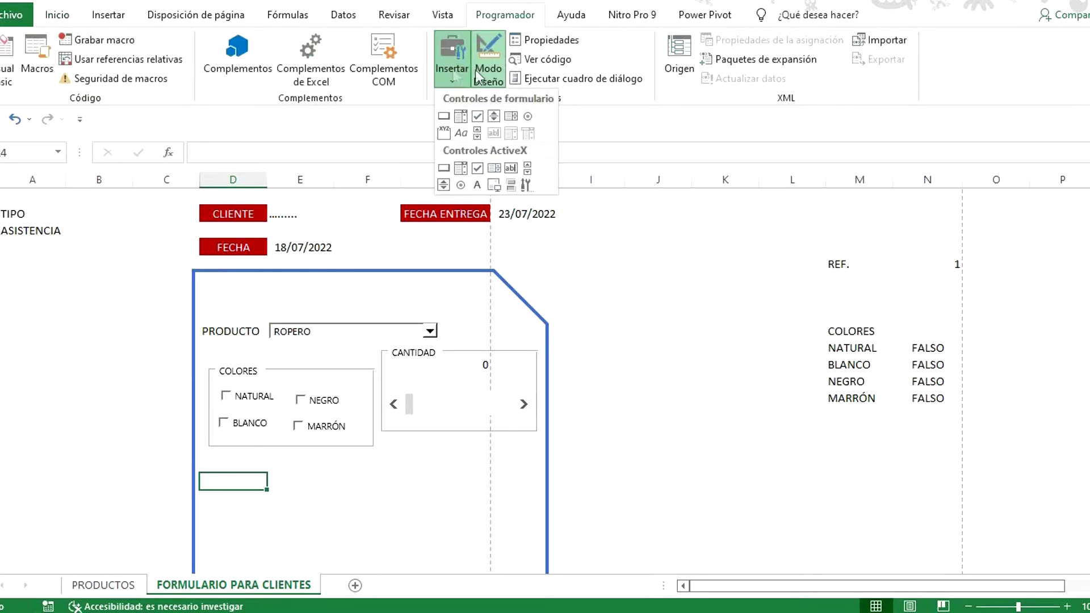
left_click(534, 122)
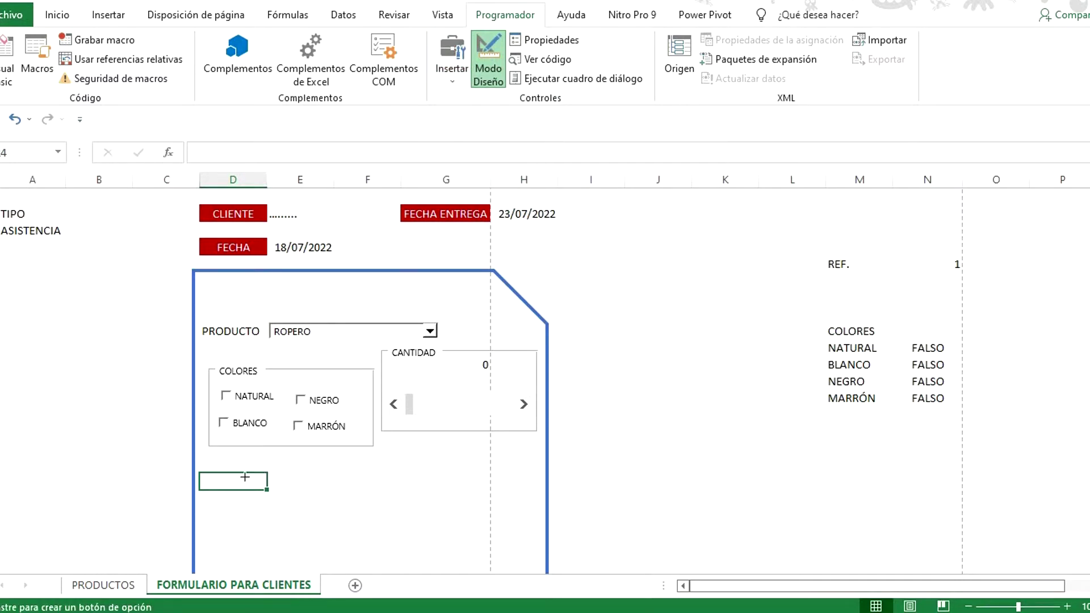
mouse_move(213, 478)
left_mouse_down()
mouse_move(348, 506)
mouse_move(317, 497)
left_mouse_up()
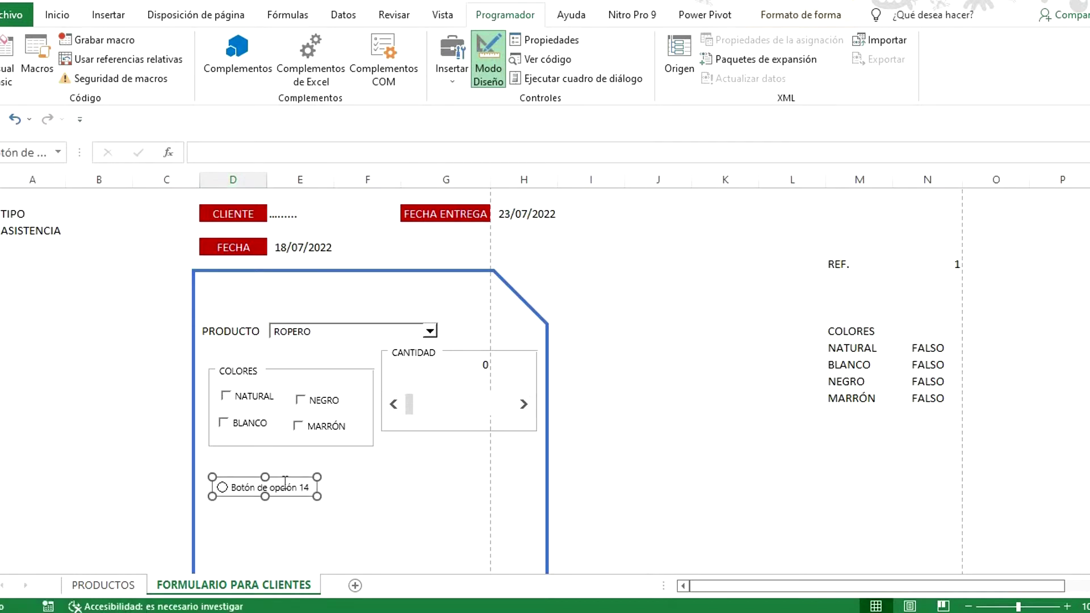
left_click_drag(287, 481, 291, 516)
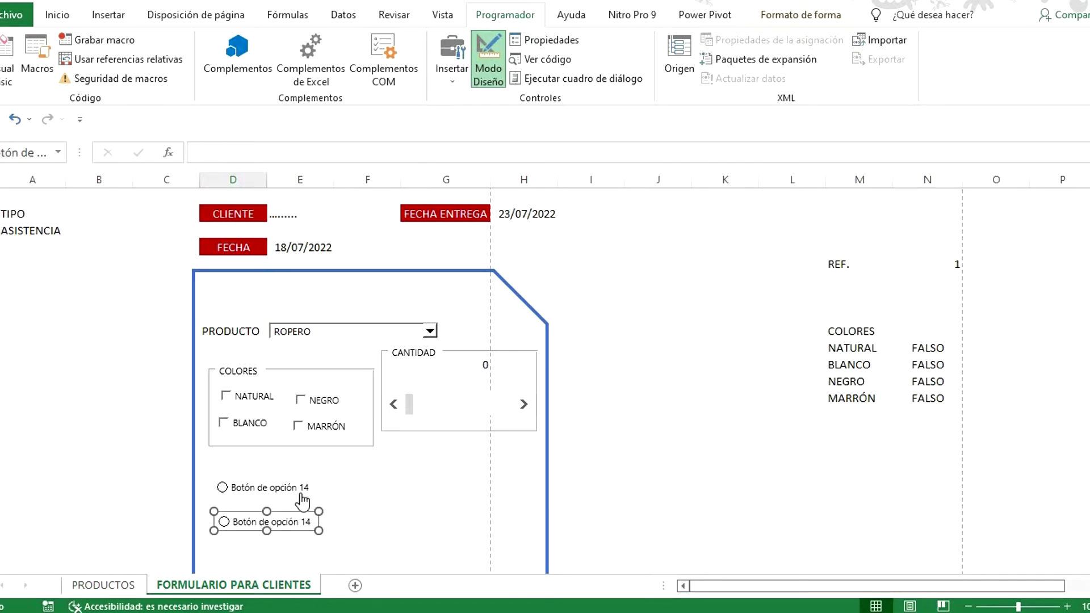
right_click(283, 494)
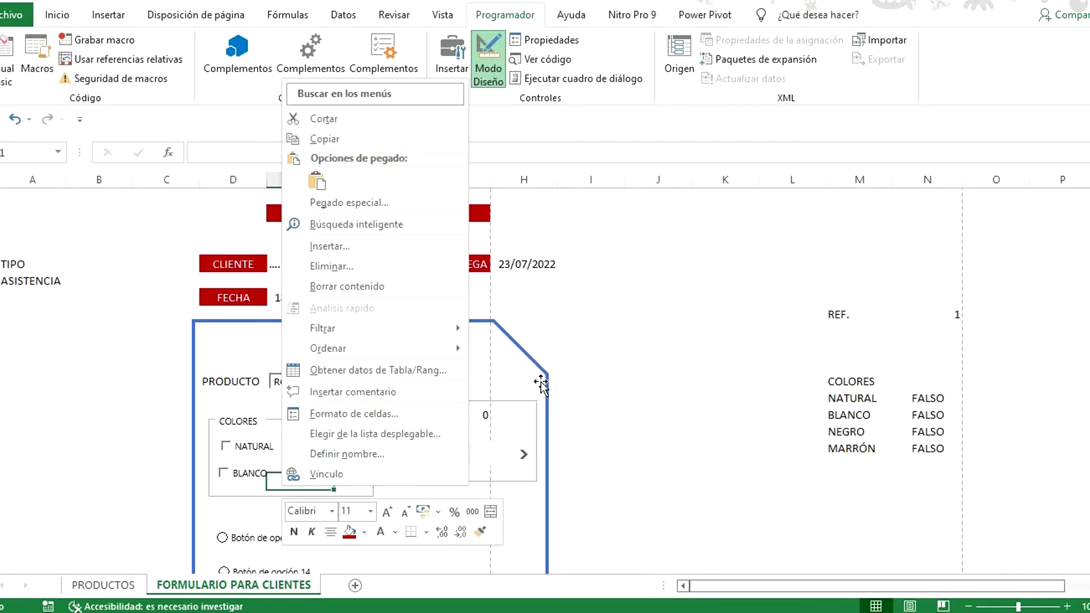
scroll(574, 409, "down", 5)
left_click(573, 408)
scroll(388, 413, "up", 4)
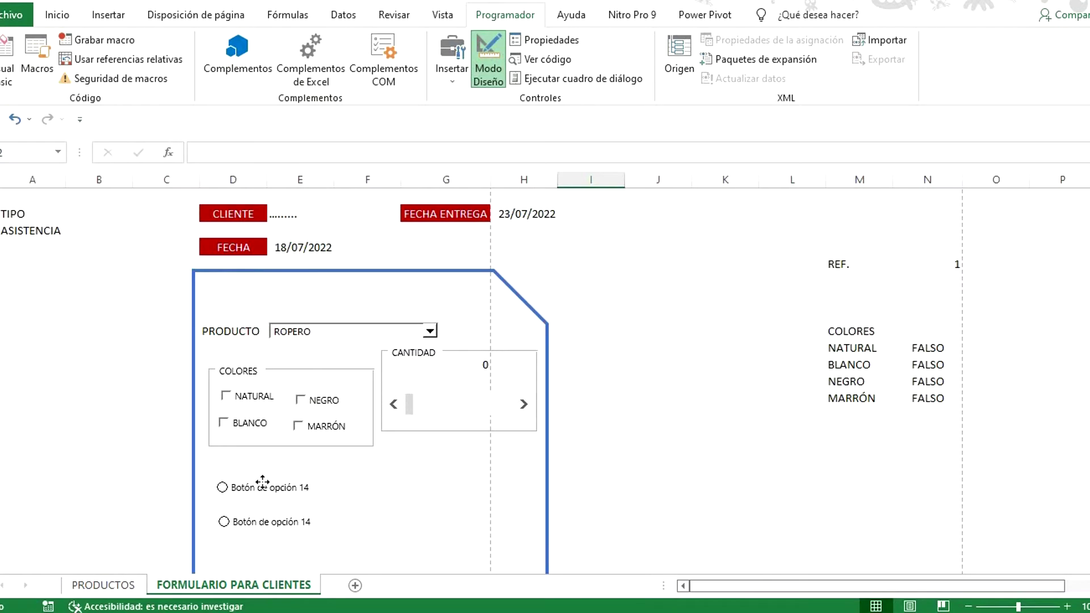
right_click(263, 485)
scroll(430, 443, "down", 4)
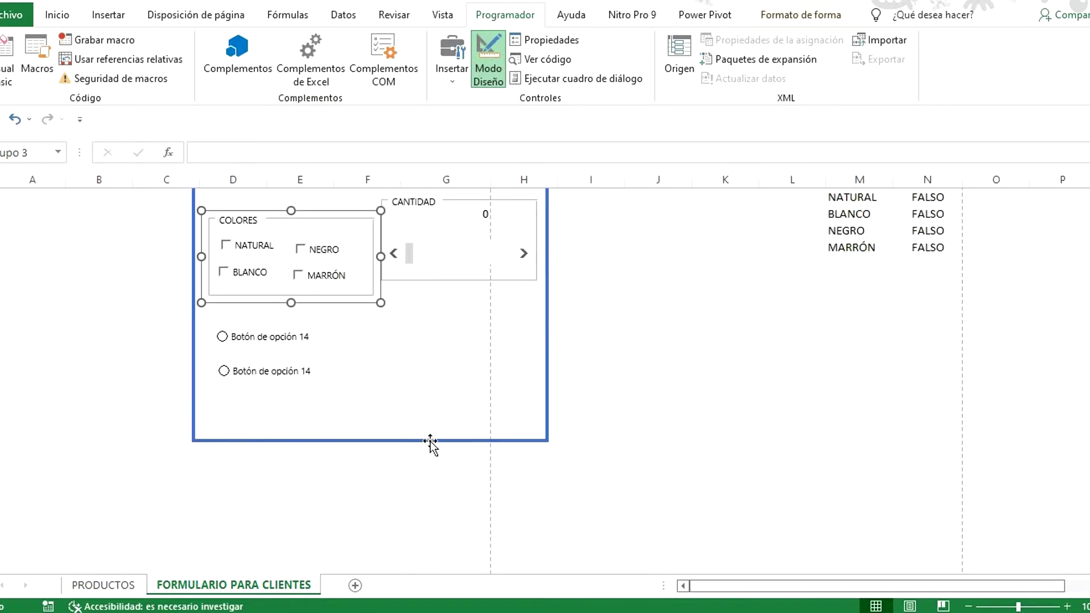
Step: Change the caption of the upper option button to EMPOTRADO A PARED
right_click(266, 291)
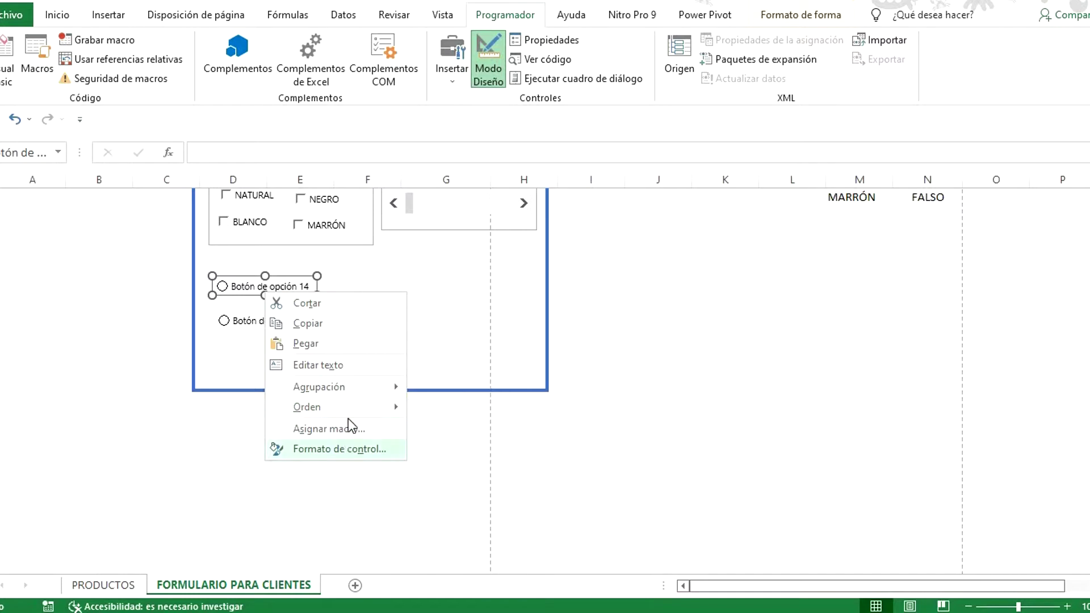
left_click(349, 367)
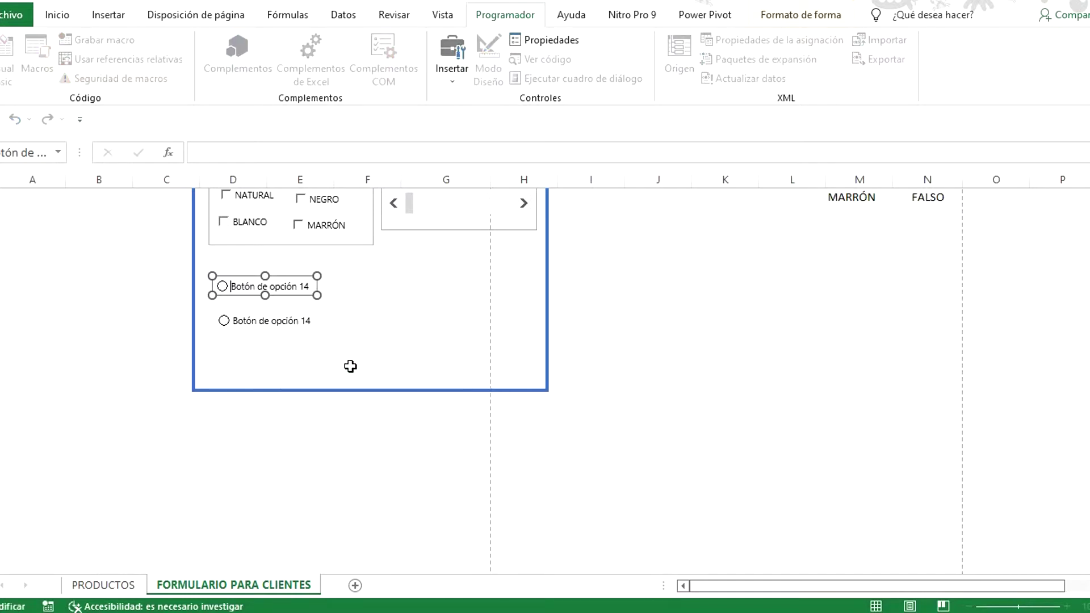
key("ctrl+shift+Right")
key("ctrl+shift+Right")
key("ctrl+shift+Right")
key("ctrl+shift+Right")
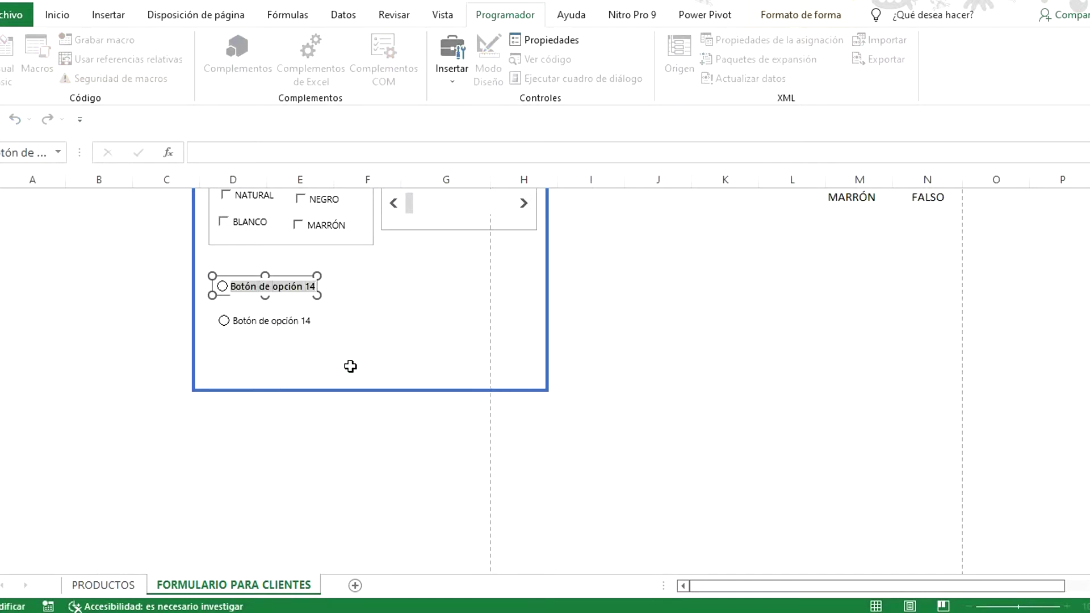
type("EMPOTRADO")
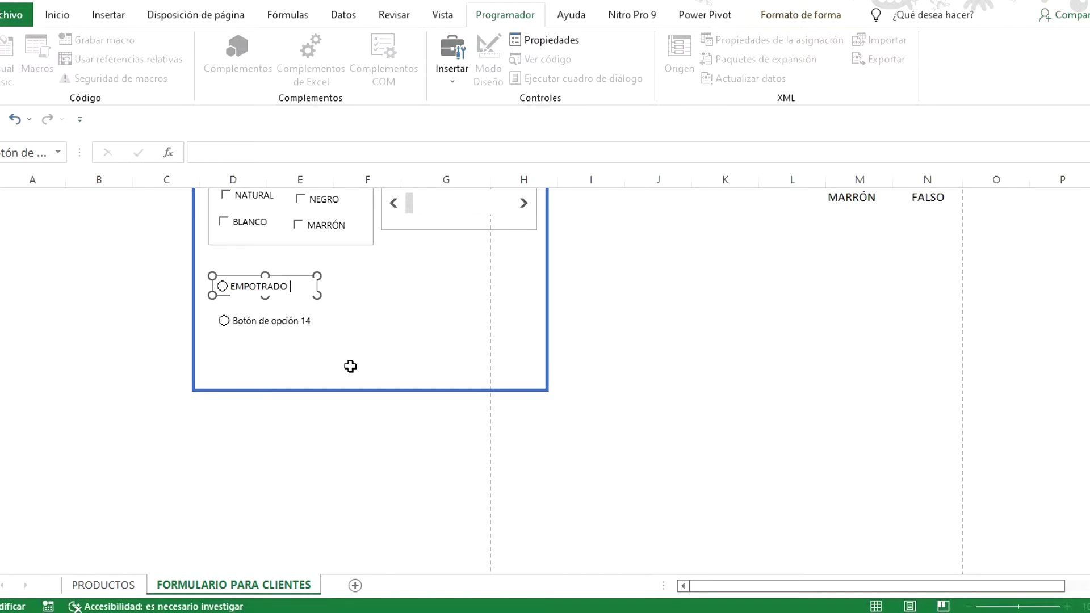
type(" AD")
key("BackSpace")
type("PARED")
Step: Change the caption of the lower option button to MÓVIL
right_click(288, 321)
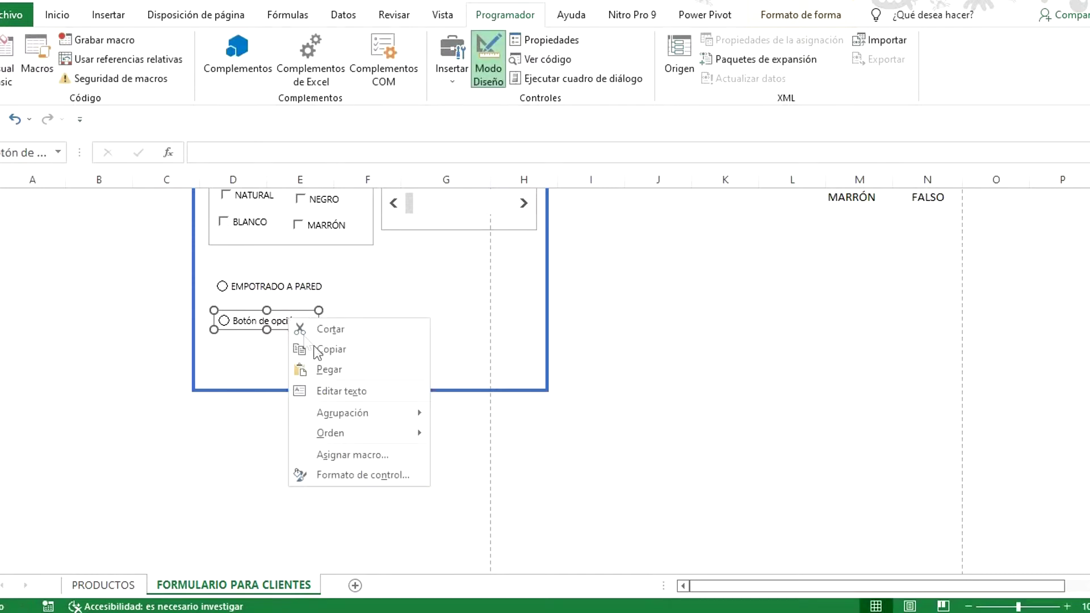
left_click(342, 397)
key("ctrl+shift+Right")
key("ctrl+shift+Right")
key("ctrl+shift+Right")
key("ctrl+shift+Right")
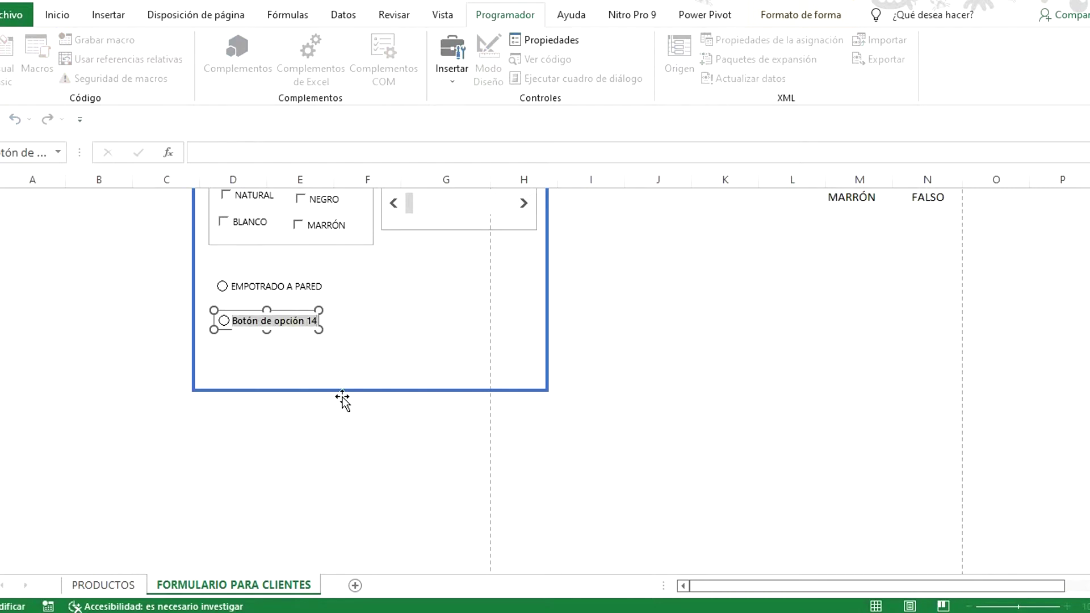
type("M")
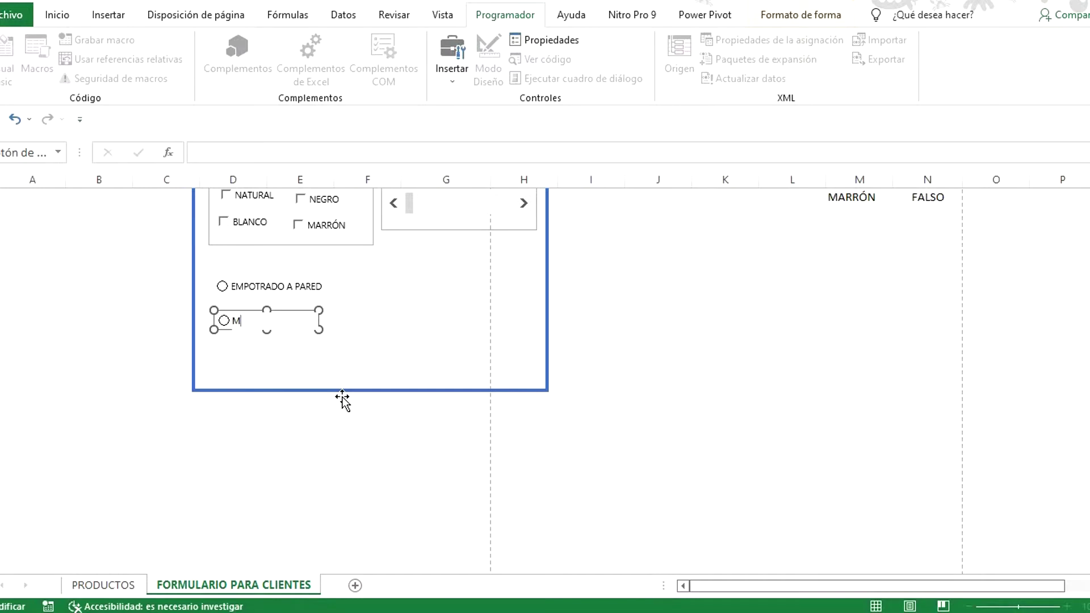
type("ÓVIL")
left_click(344, 357)
Step: Insert a group box form control around the EMPOTRADO A PARED and MÓVIL option buttons, below the COLORES group
scroll(291, 387, "up", 4)
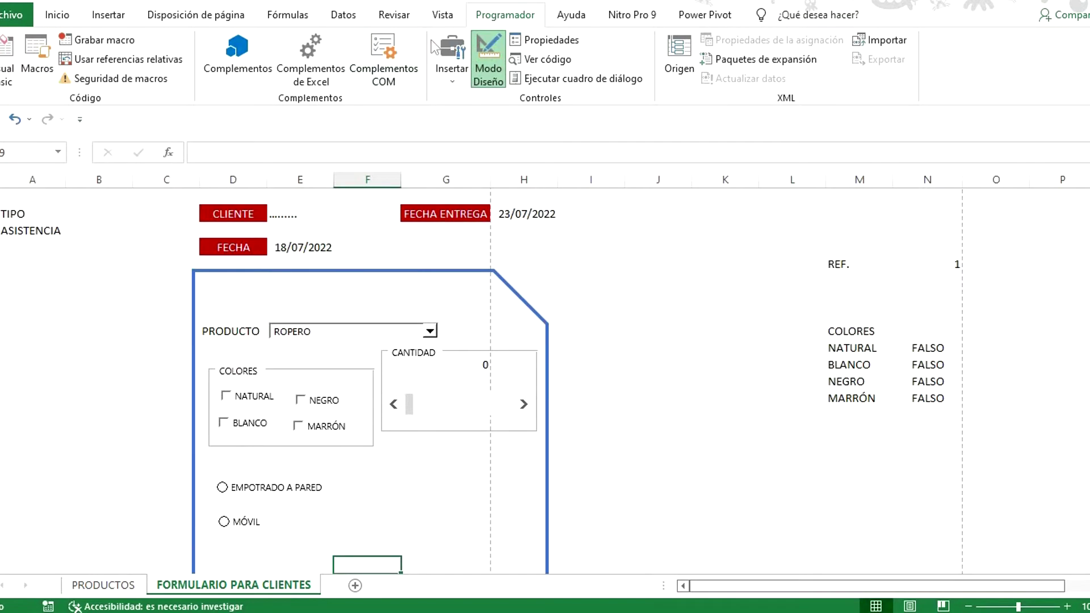
left_click(451, 54)
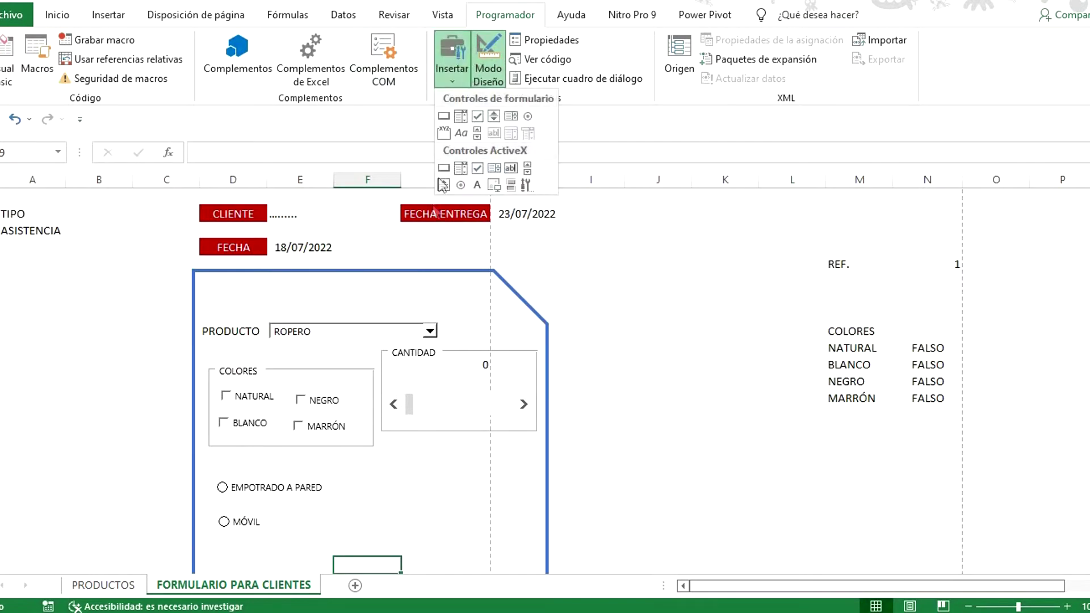
left_click(446, 133)
scroll(227, 361, "down", 3)
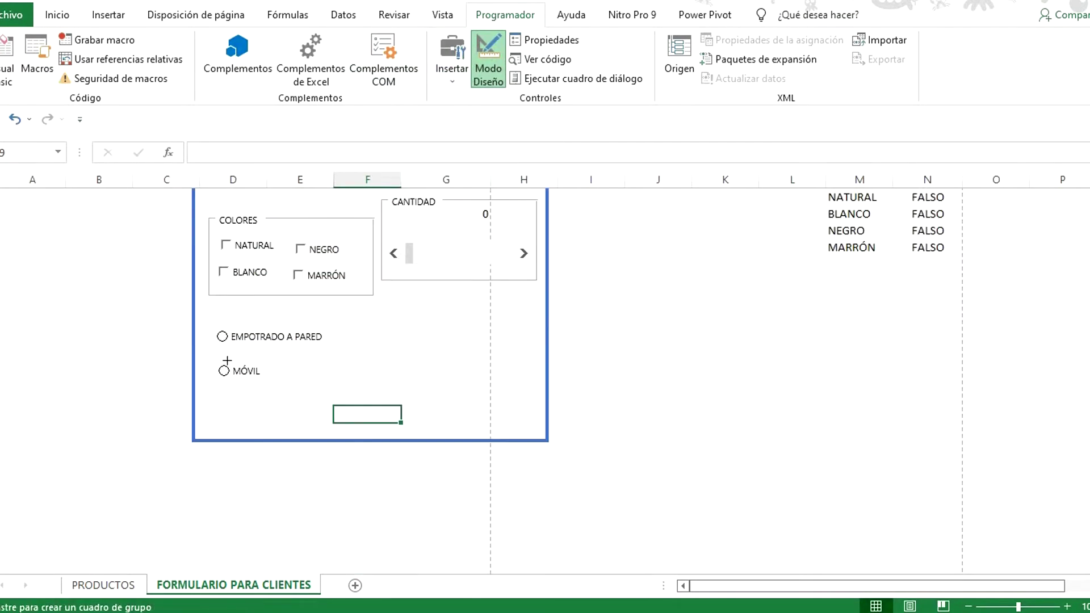
left_click_drag(213, 325, 410, 404)
left_click_drag(321, 322, 310, 316)
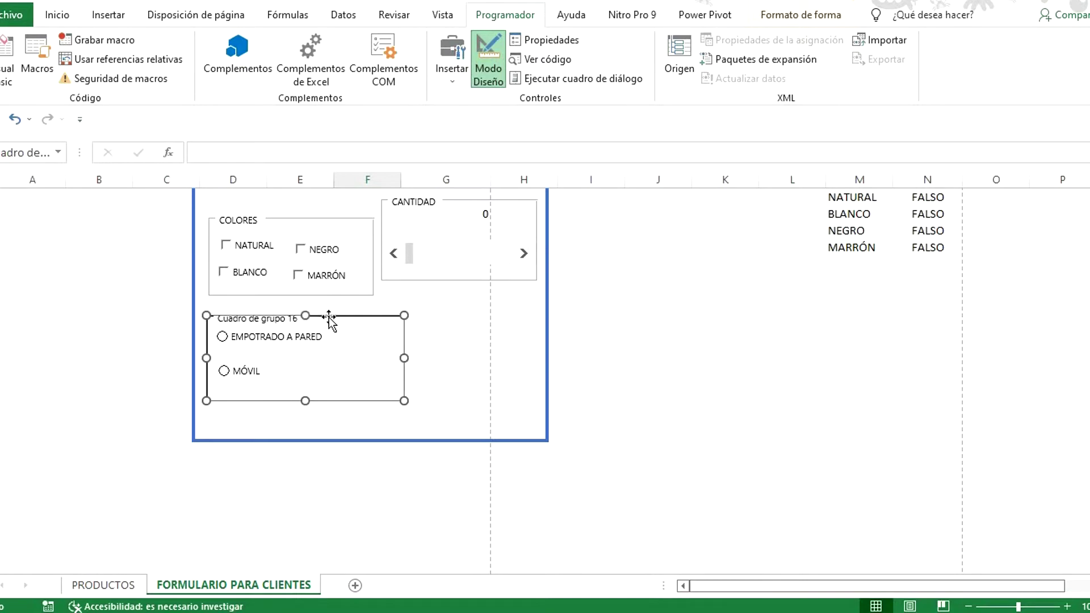
Step: Change the caption of the new group box around the option buttons to TIPO DE INSTALACIÓN
right_click(328, 317)
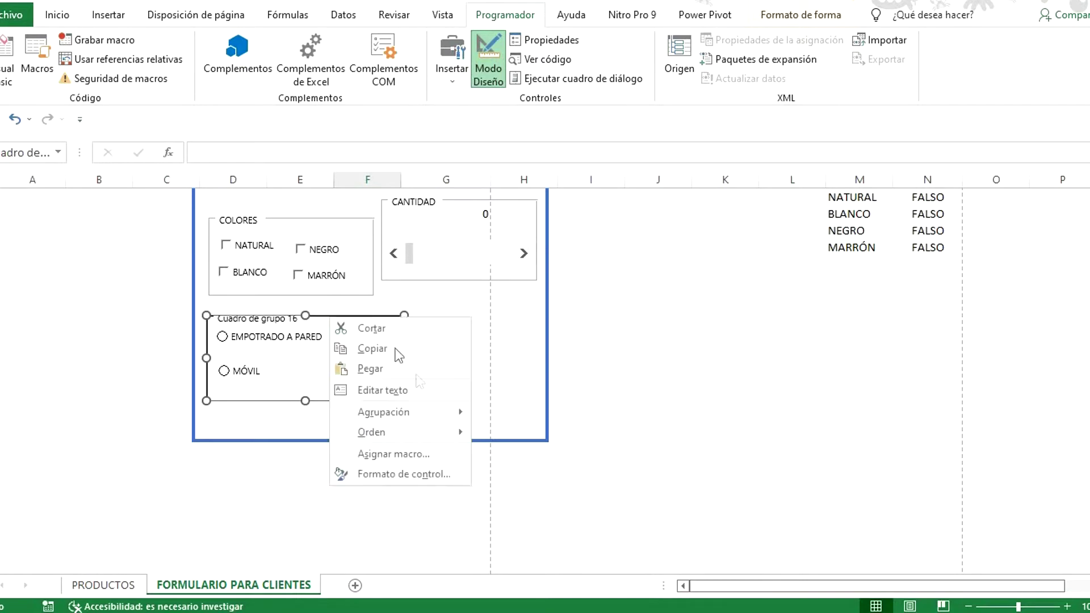
left_click(414, 391)
scroll(313, 390, "up", 4)
scroll(313, 391, "down", 3)
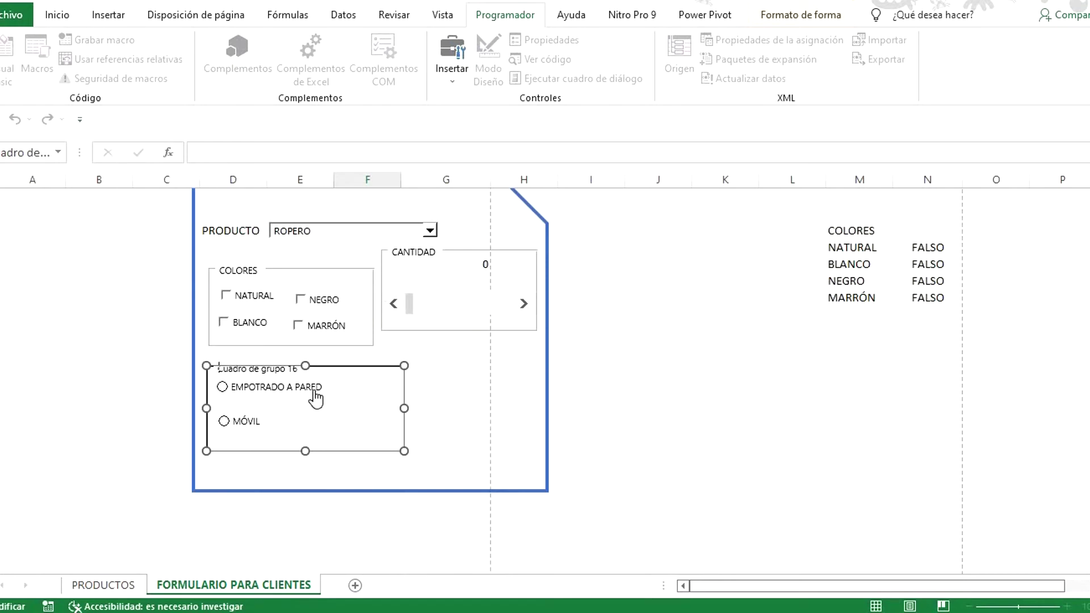
key("ctrl+shift+Right")
key("ctrl+shift+Right")
key("ctrl+shift+Right")
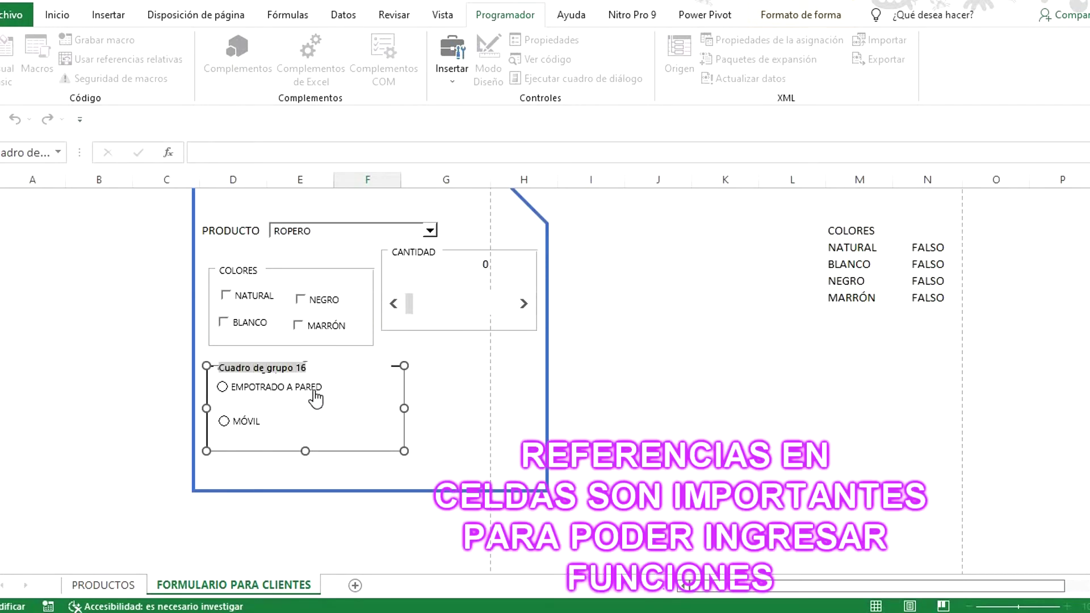
type("TIPO DE INSTALACIÓN")
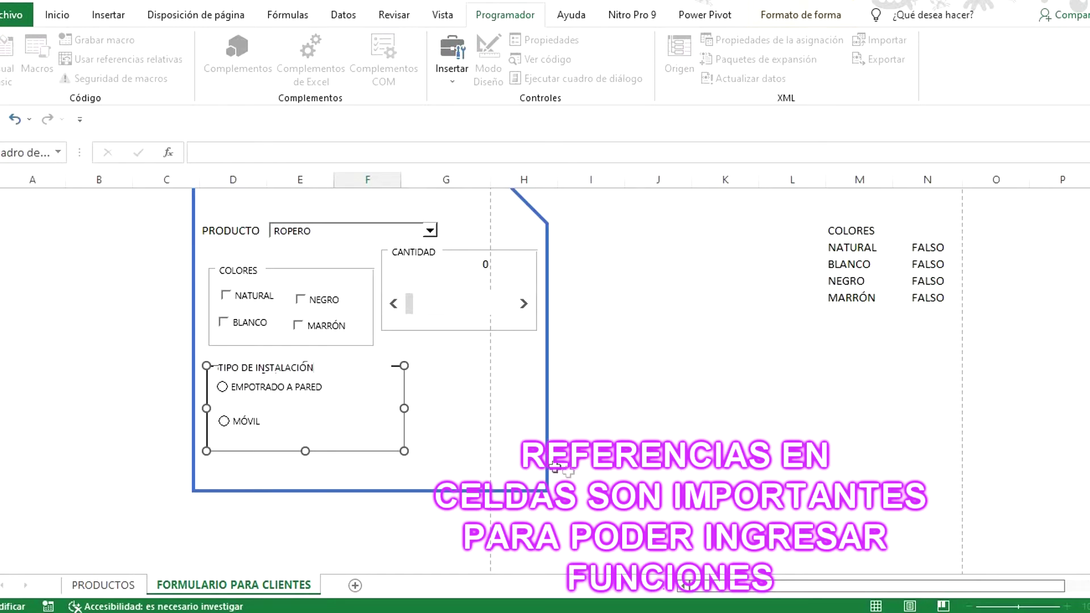
left_click(477, 445)
Step: Delete the TIPO entry from the list of pending fields in column A
scroll(36, 285, "up", 3)
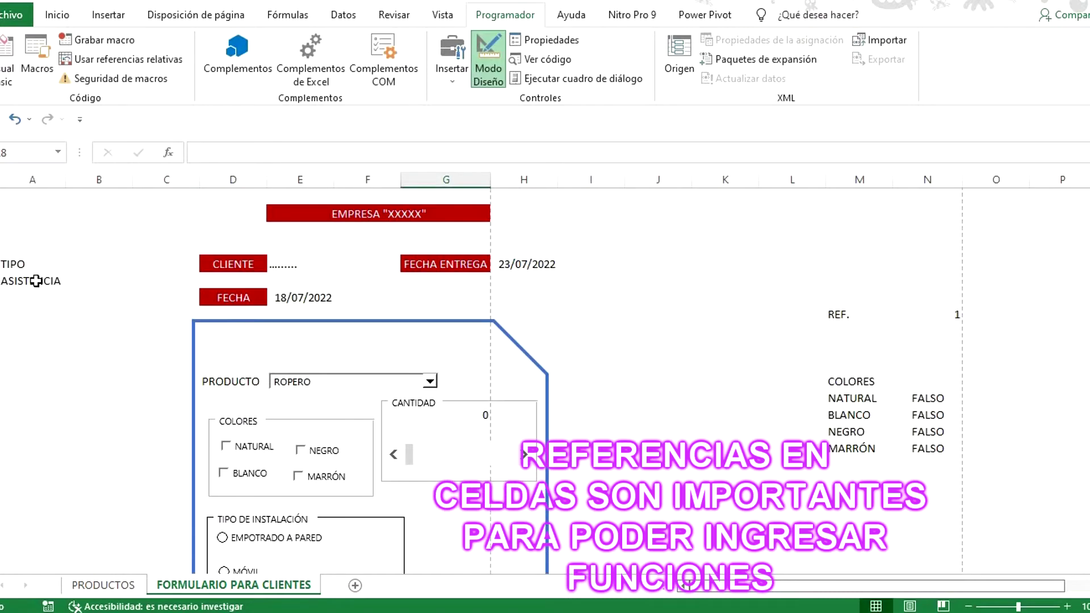
left_click(39, 265)
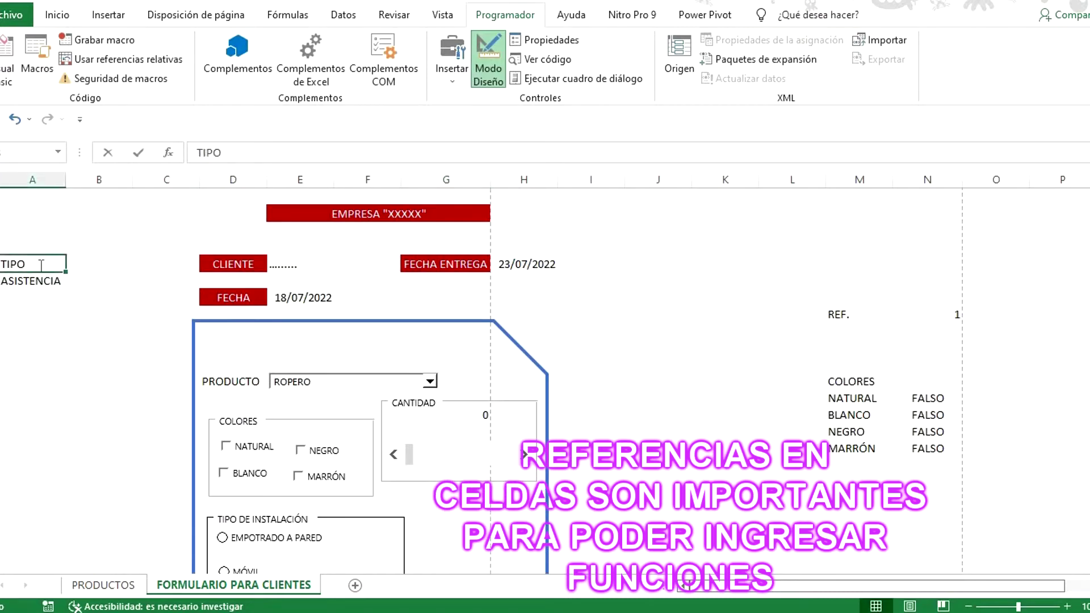
key("BackSpace")
Step: Link the EMPOTRADO A PARED option button to cell $N$22 and turn on its 3D shading
scroll(333, 310, "down", 5)
scroll(287, 306, "up", 3)
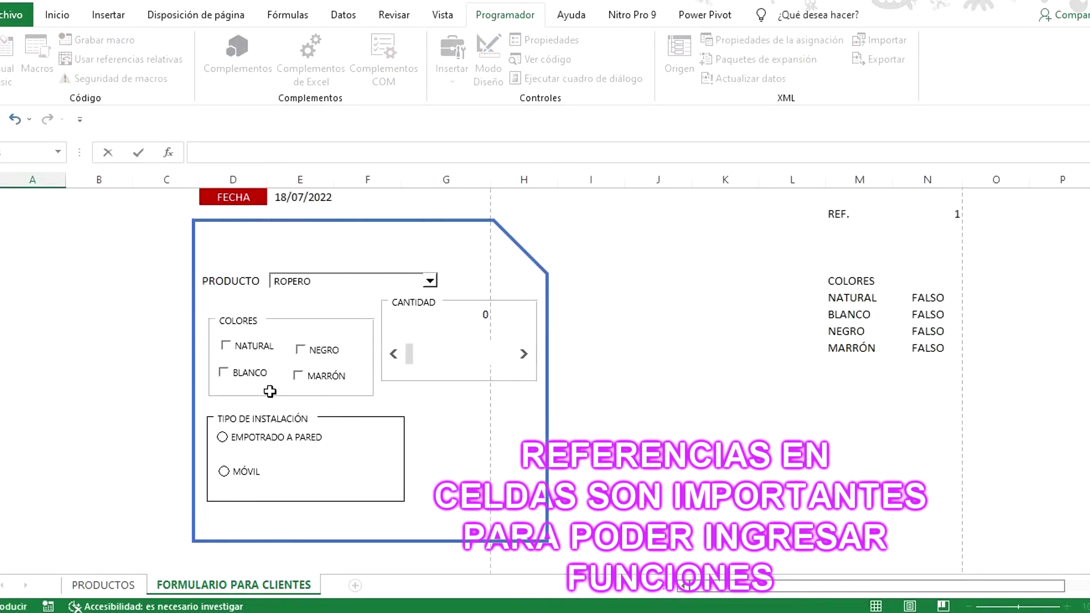
right_click(278, 442)
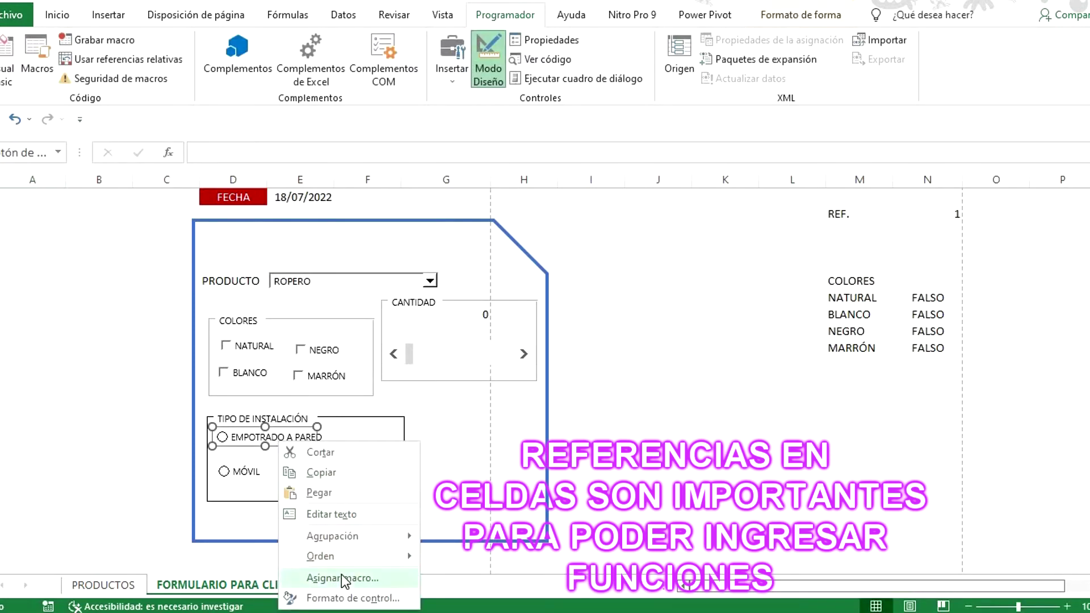
left_click(357, 597)
left_click(208, 190)
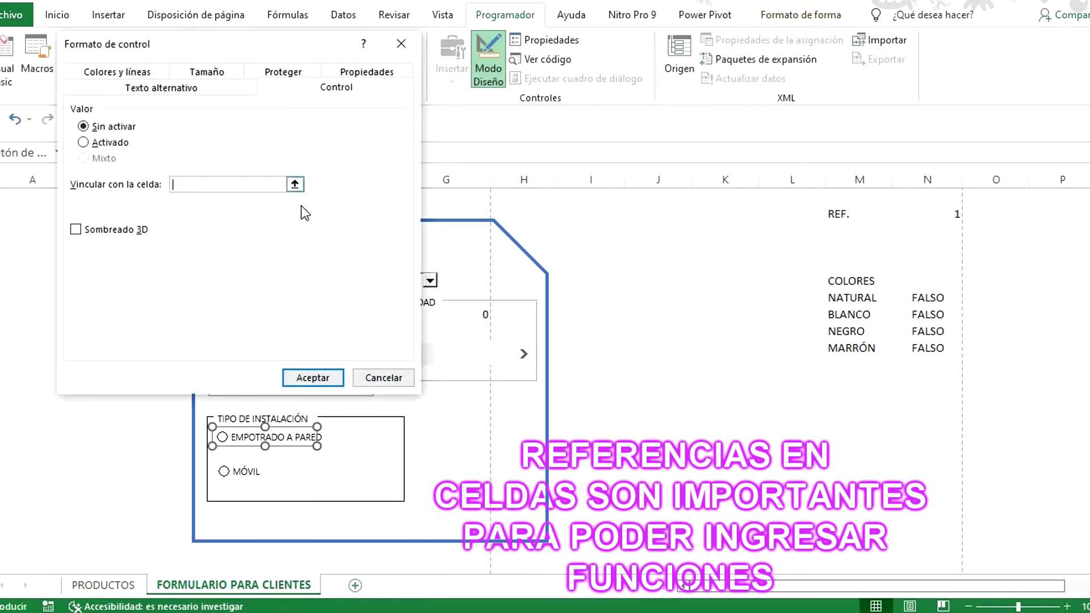
left_click(938, 392)
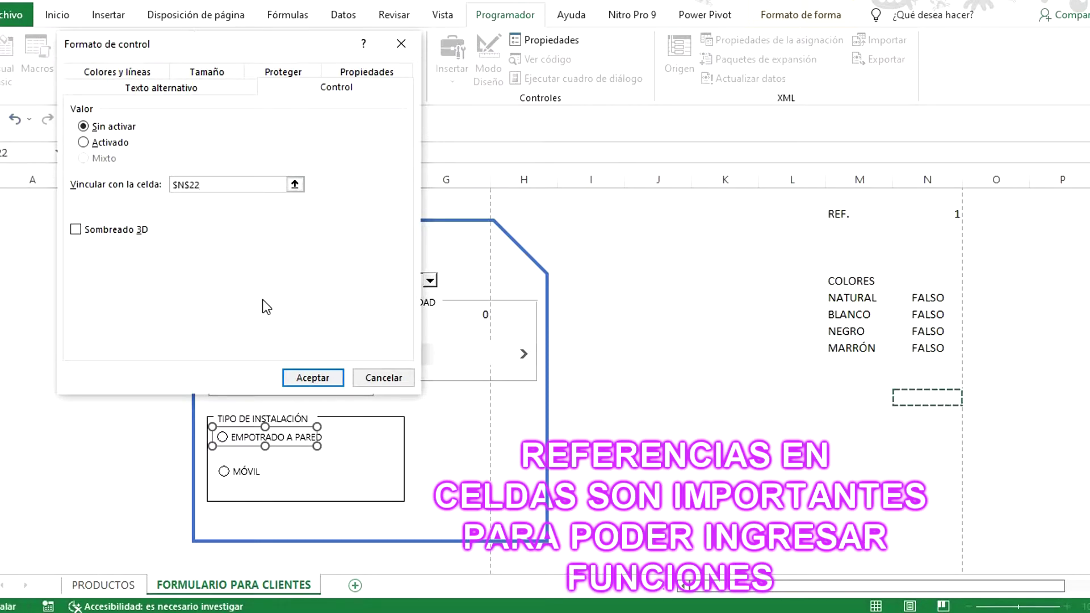
left_click(75, 230)
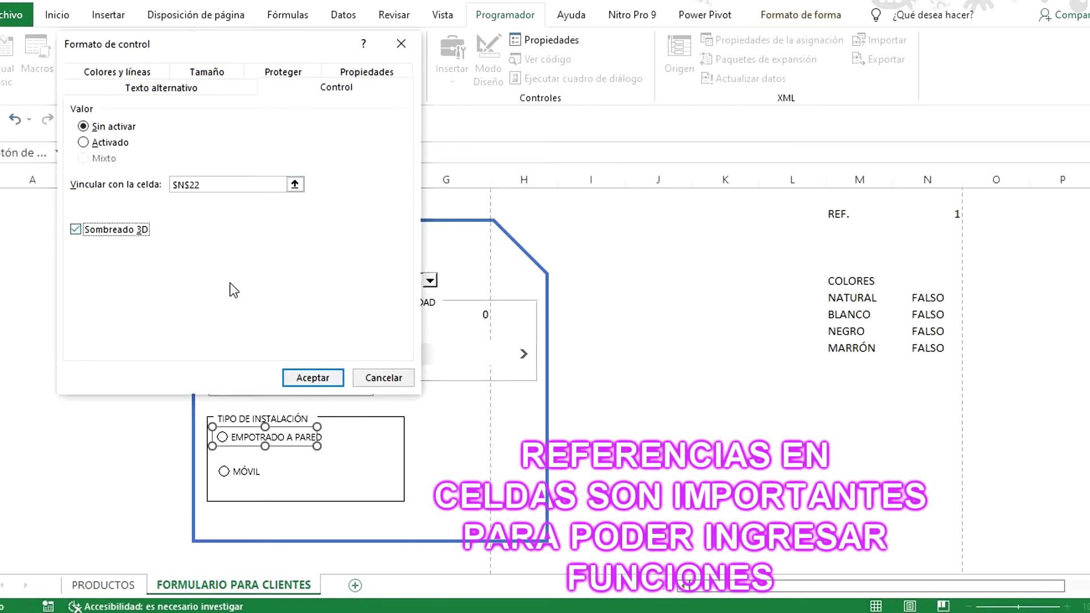
left_click(313, 377)
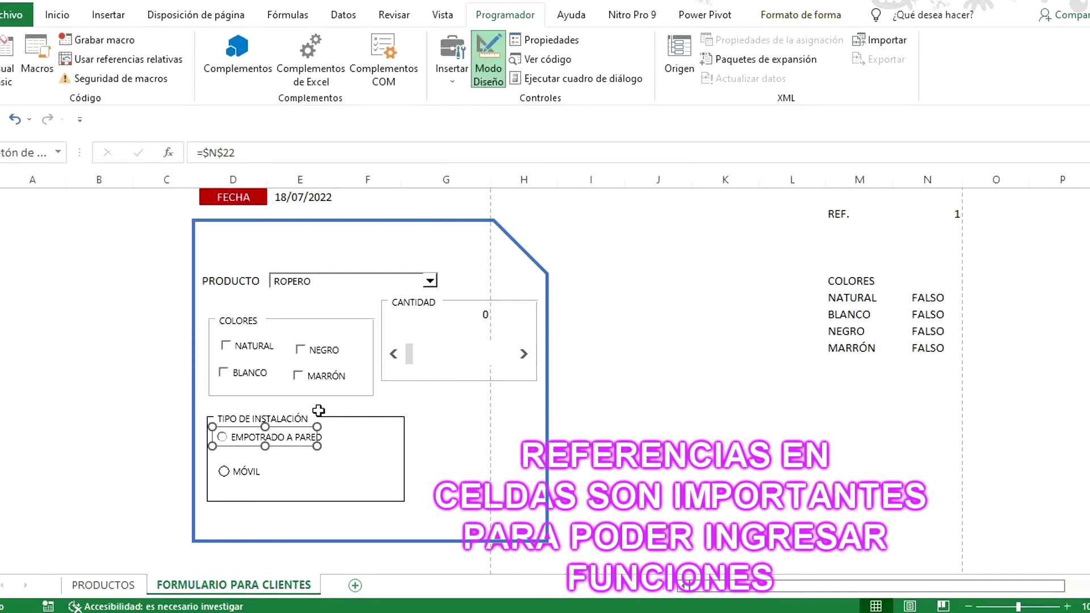
right_click(282, 432)
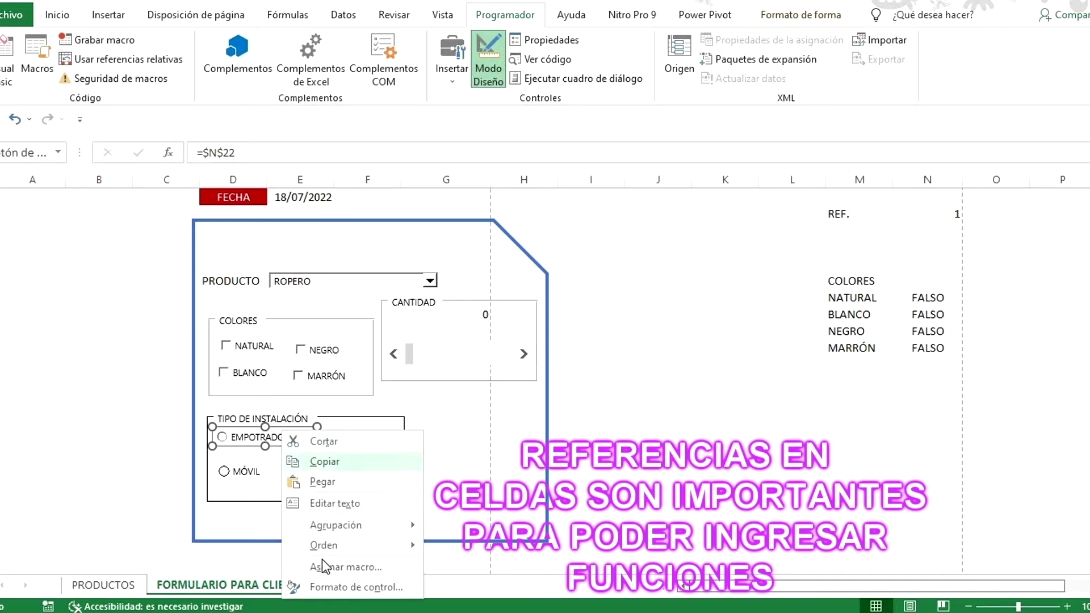
left_click(339, 588)
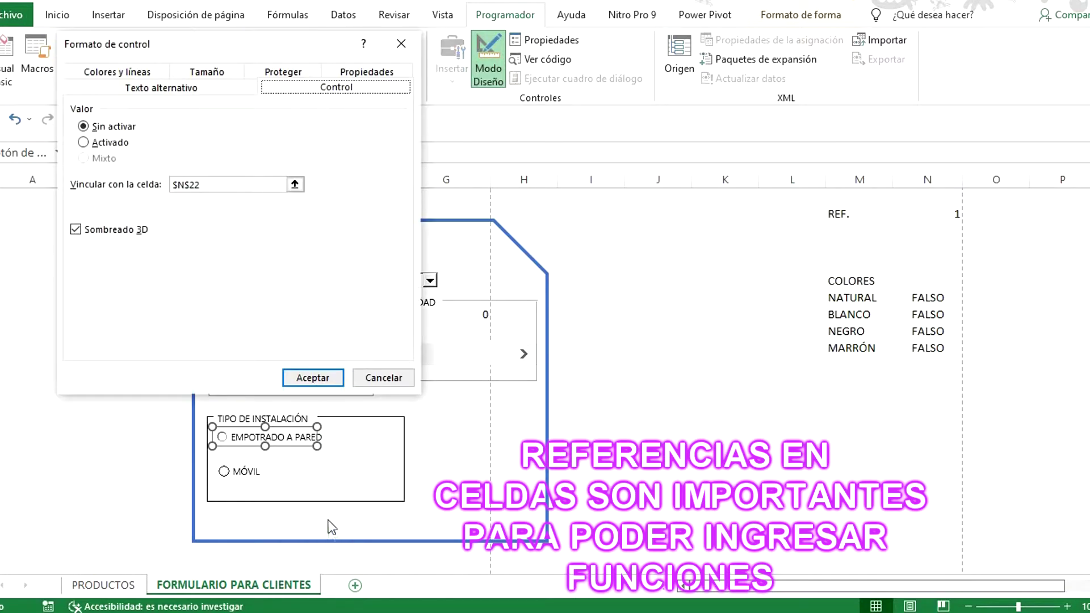
left_click(321, 378)
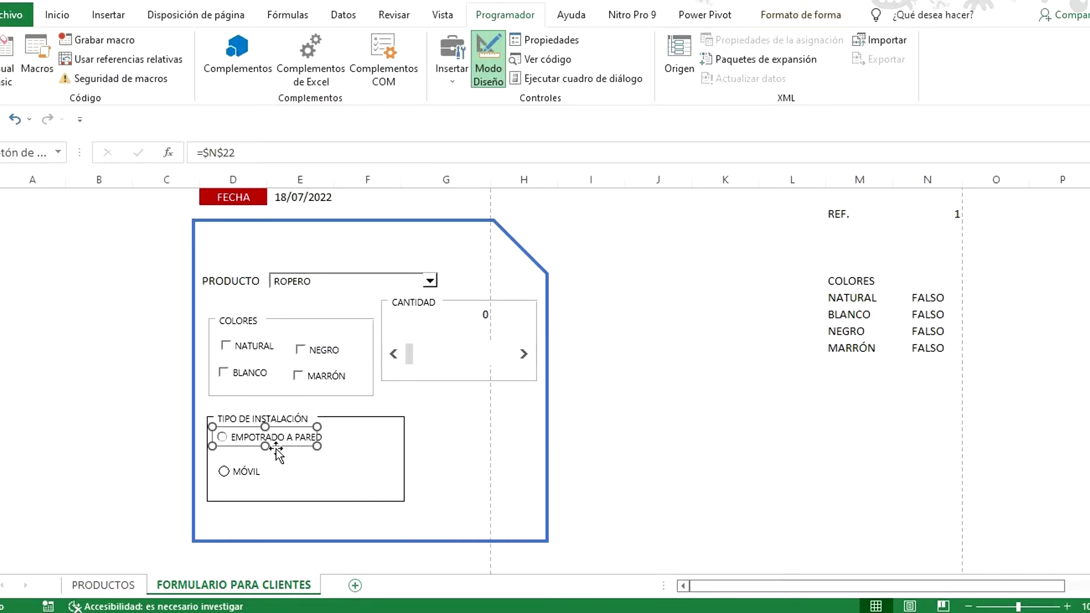
Step: Select the MÓVIL option and turn on 3D shading for its button, then check the EMPOTRADO A PARED button's control settings
left_click(284, 472)
right_click(230, 470)
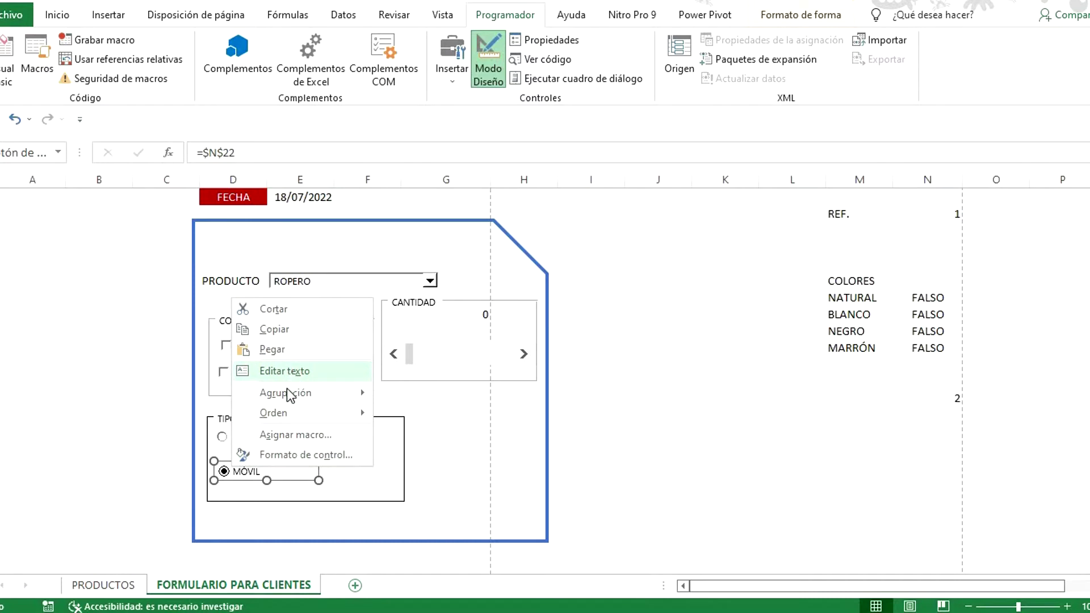
left_click(292, 454)
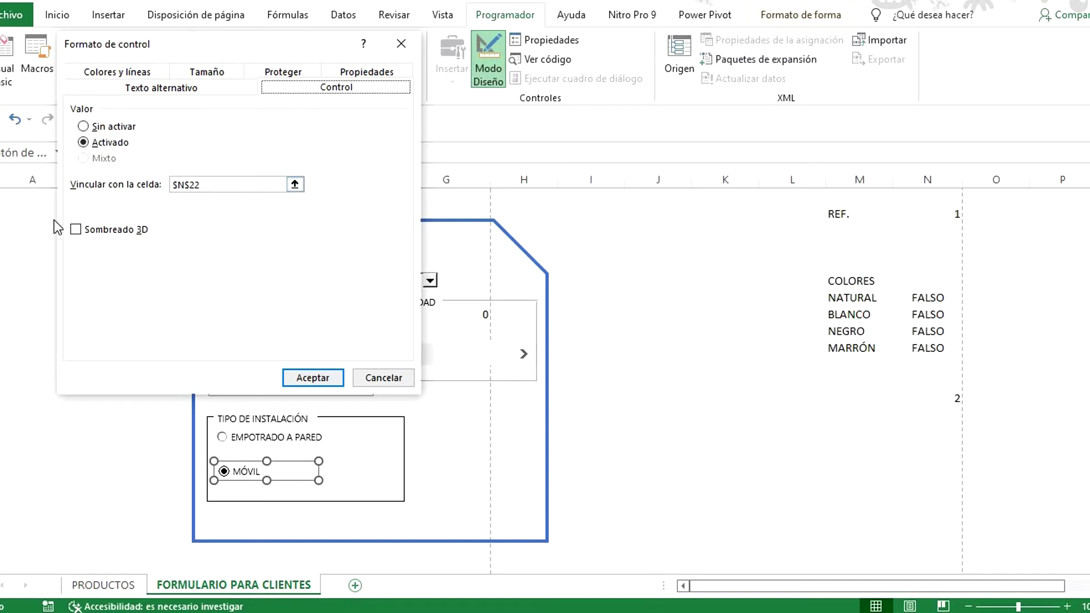
left_click(76, 229)
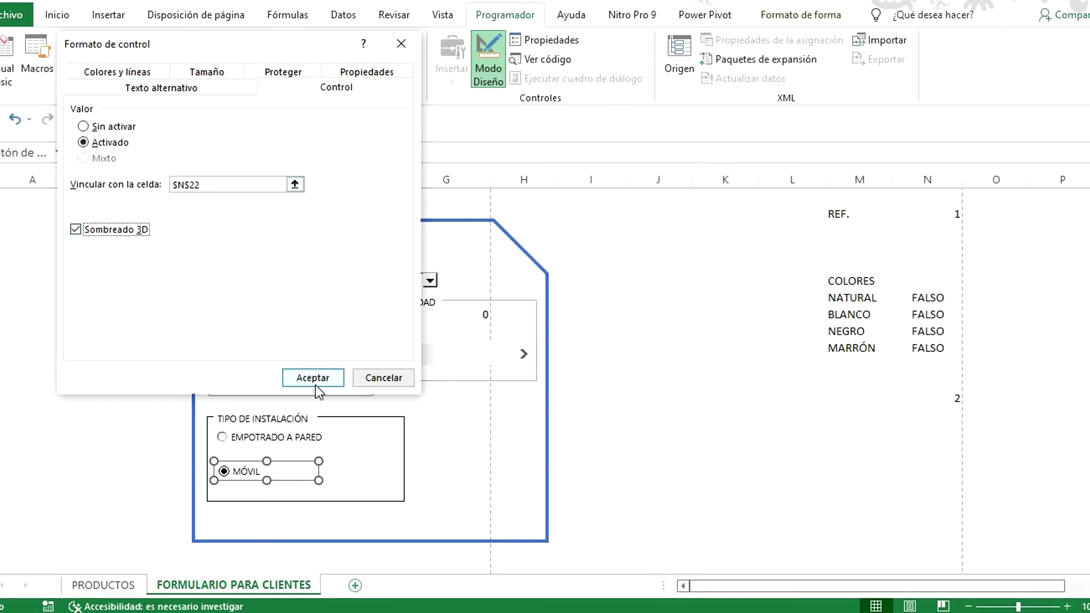
left_click(313, 378)
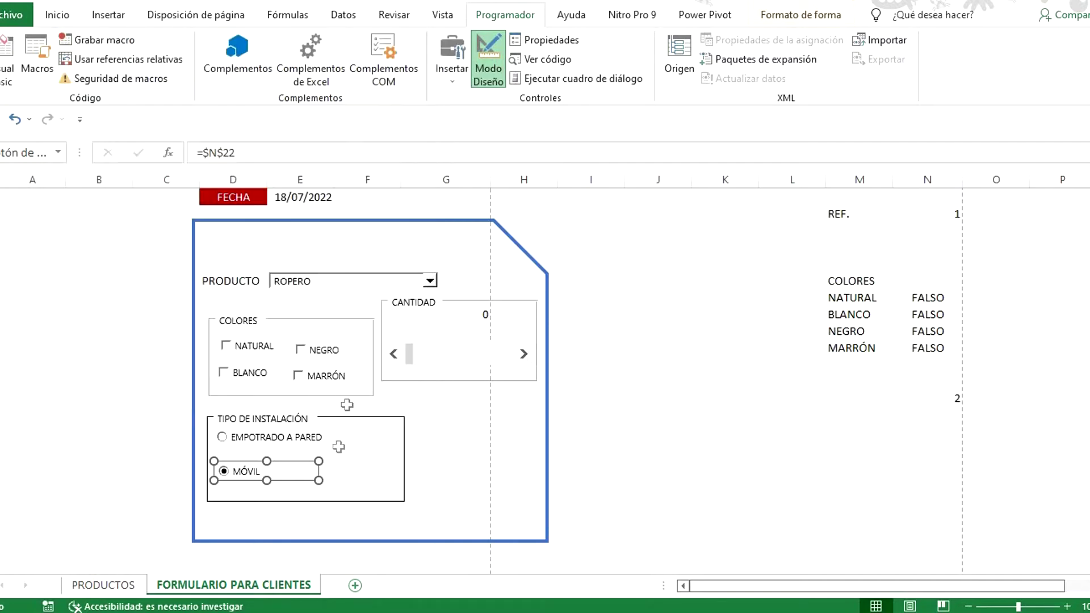
right_click(236, 440)
left_click(300, 593)
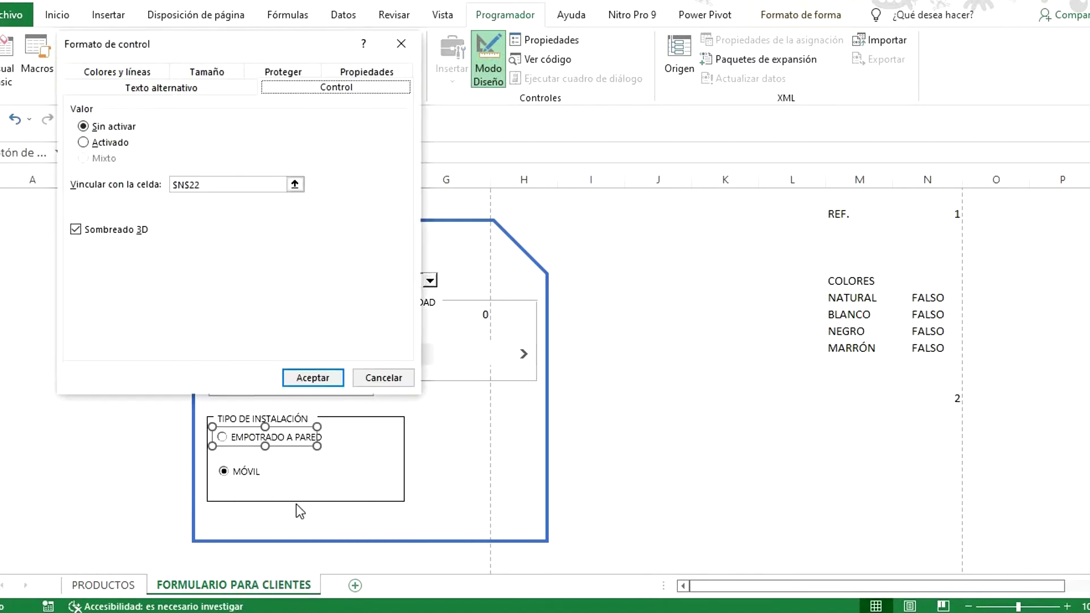
left_click(311, 377)
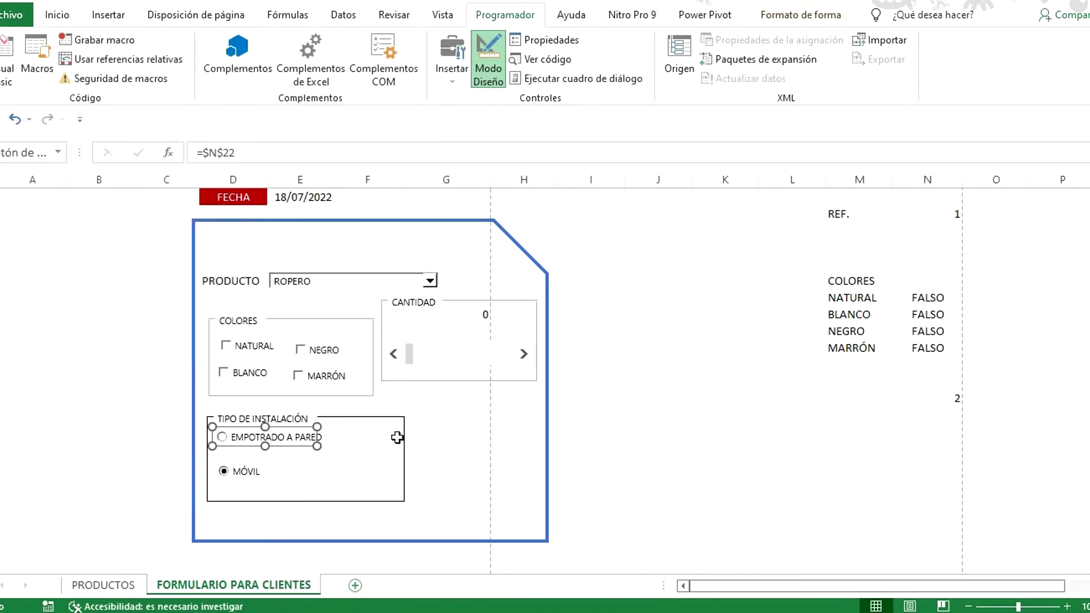
Step: Turn on 3D shading for the TIPO DE INSTALACIÓN group box and move the box slightly upward
right_click(293, 419)
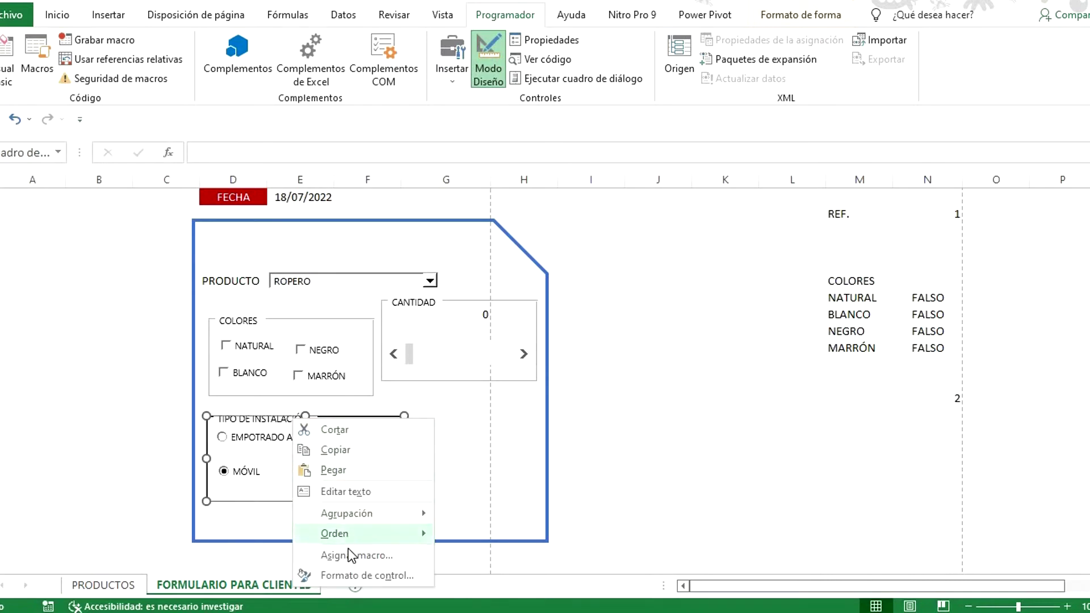
left_click(354, 575)
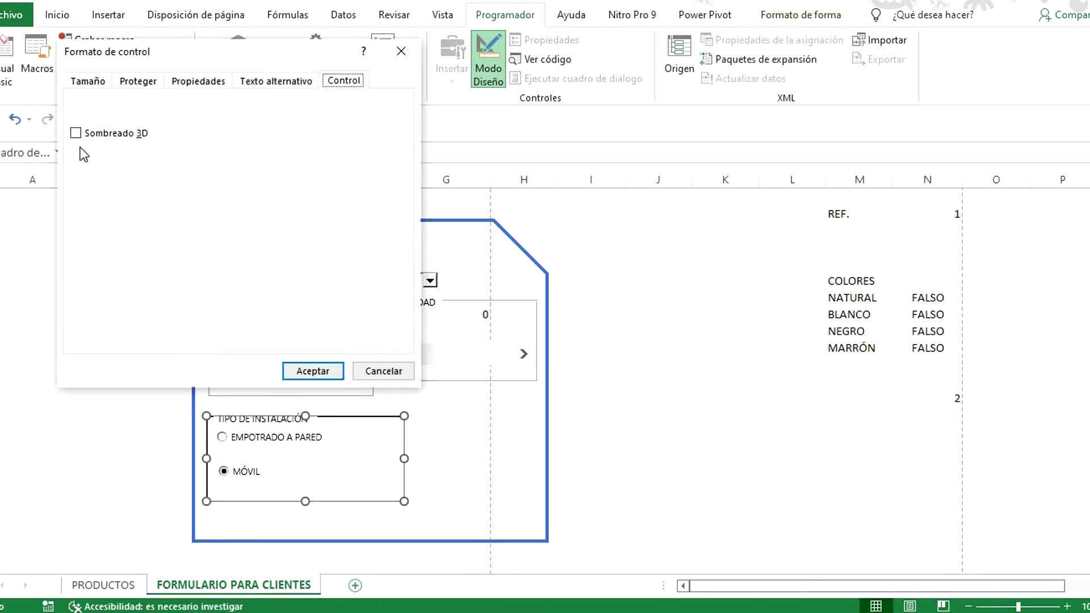
left_click(80, 136)
left_click(315, 372)
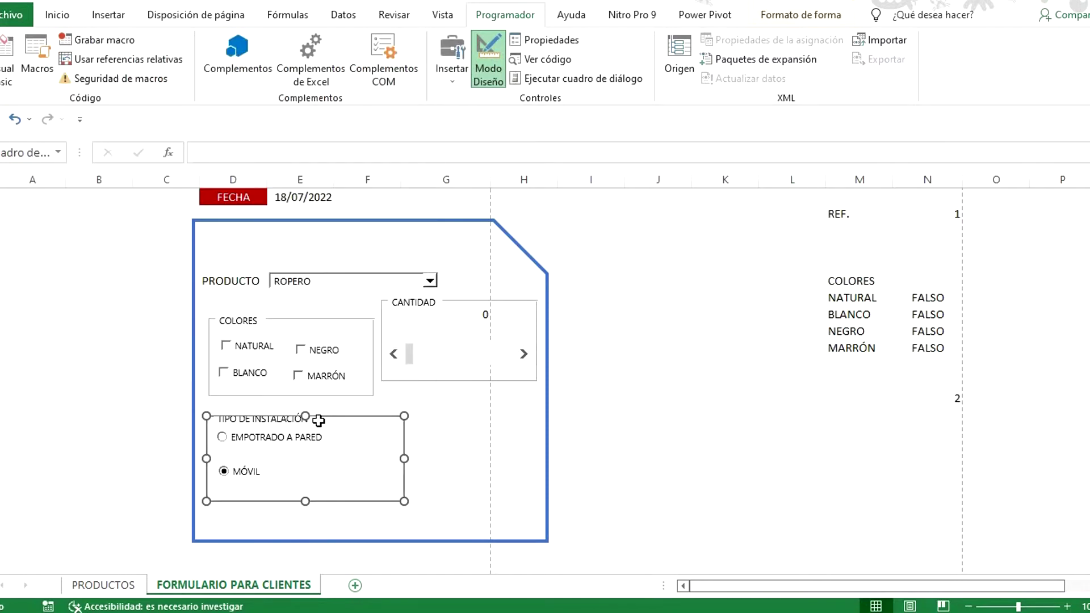
left_click_drag(323, 419, 324, 410)
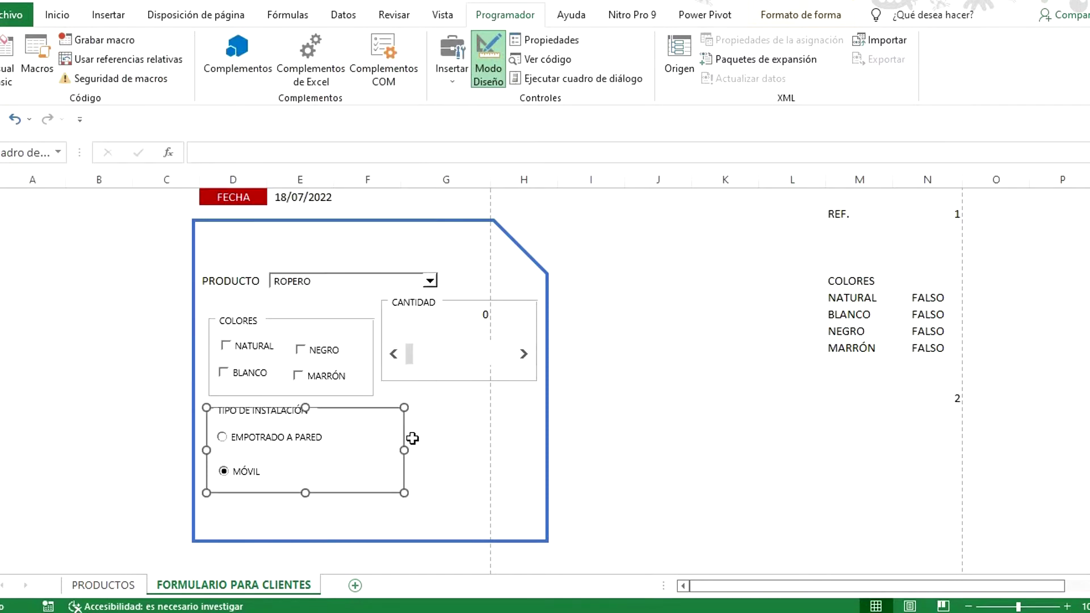
left_click(438, 480)
Step: Choose the EMPOTRADO A PARED option and label its linked value by entering REF. TIPO in cell M22
left_click(223, 438)
left_click(959, 398)
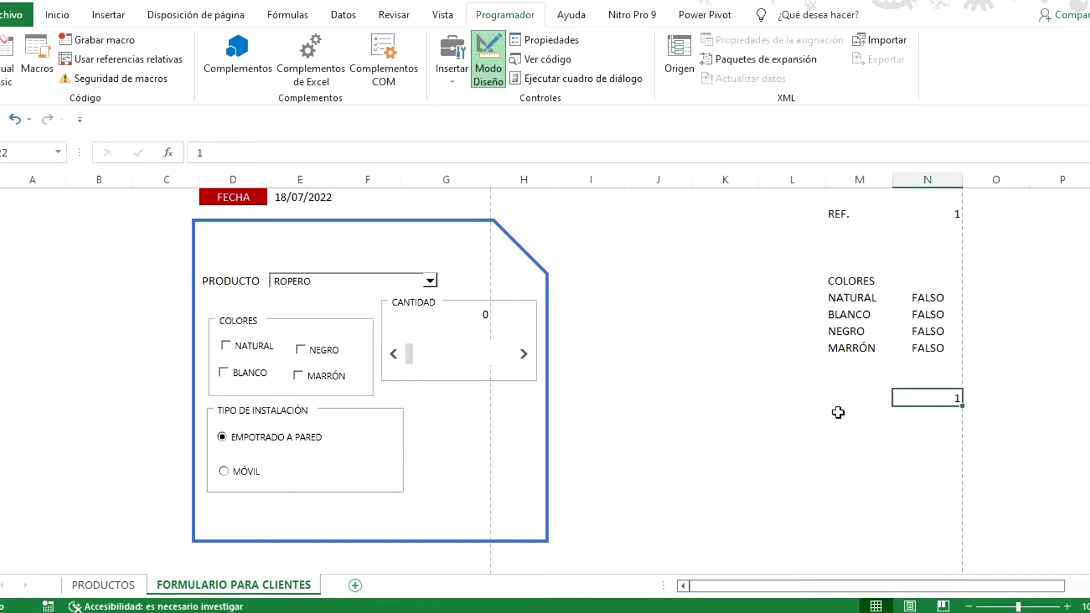
left_click(850, 397)
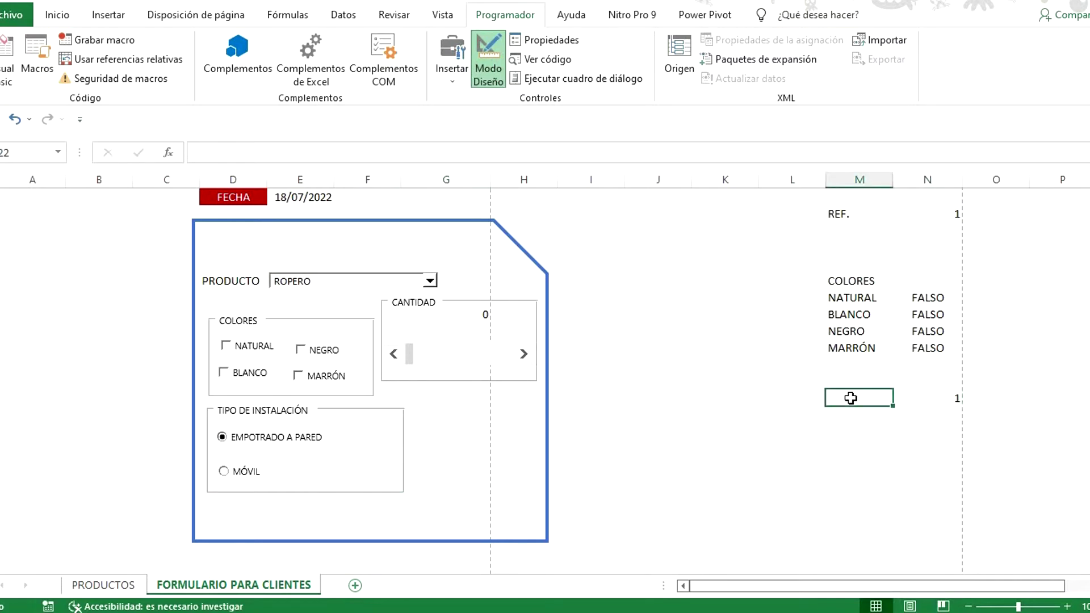
type("REF. TIPO")
key("Return")
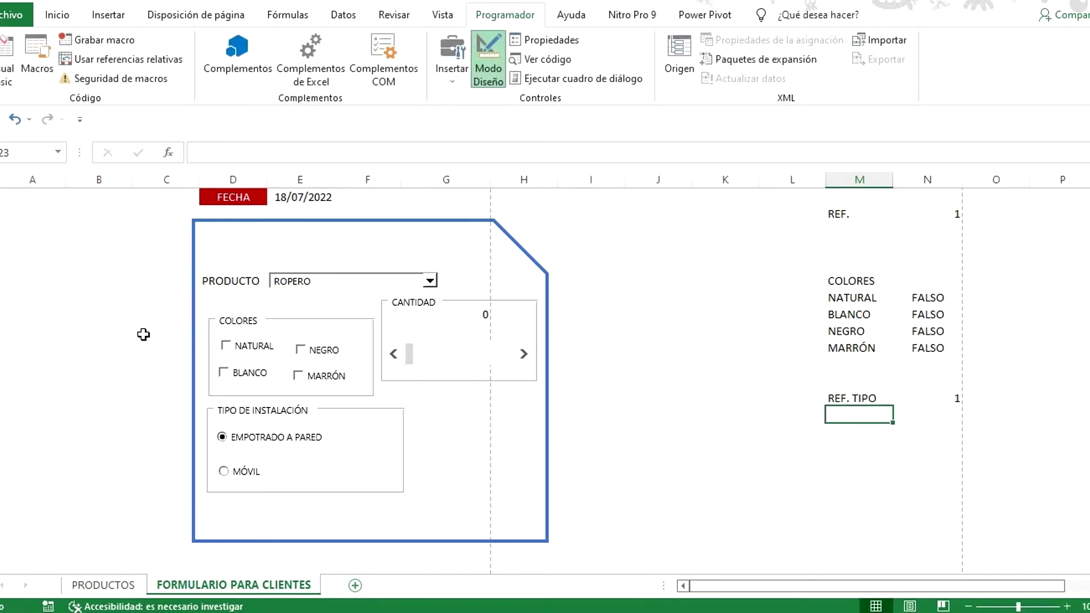
Step: Test the linked controls by switching between MÓVIL and EMPOTRADO A PARED and ticking NATURAL, BLANCO, NEGRO and MARRÓN
left_click(224, 472)
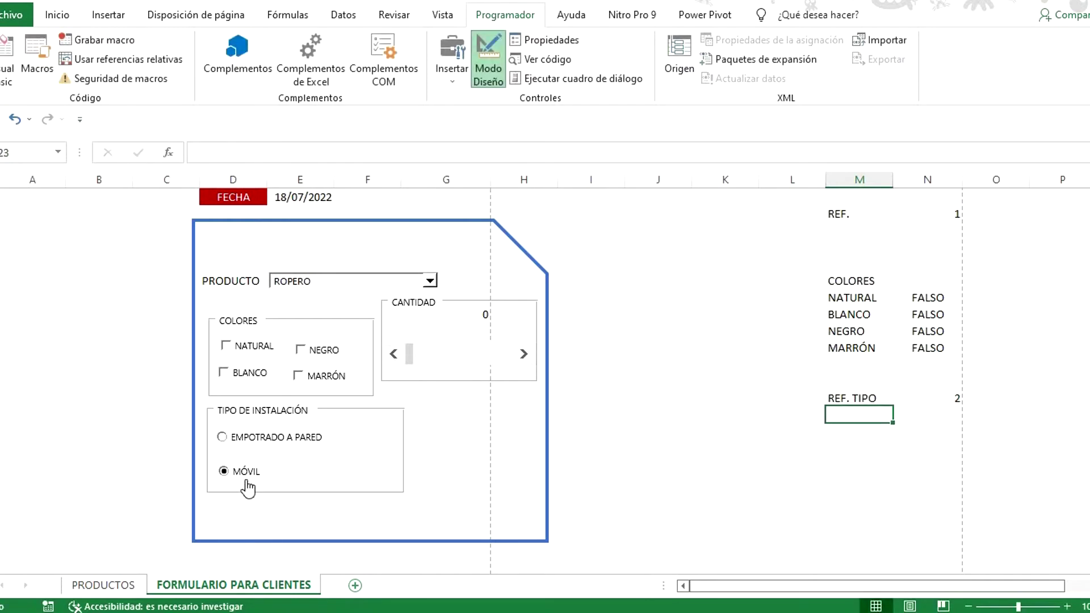
left_click(220, 437)
left_click(226, 370)
left_click(226, 373)
left_click(299, 375)
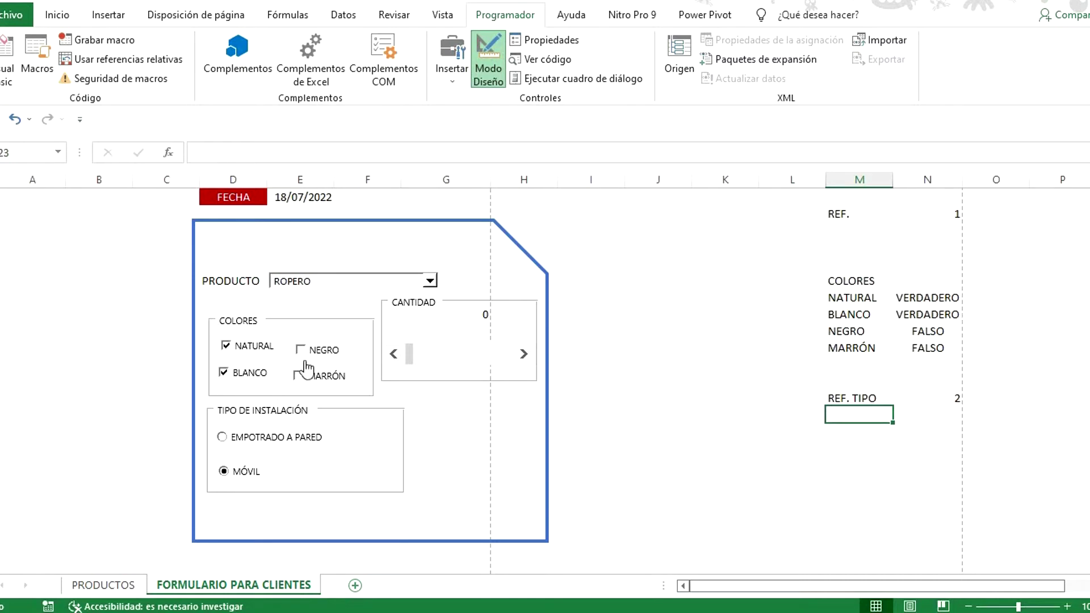
left_click(305, 355)
left_click(222, 437)
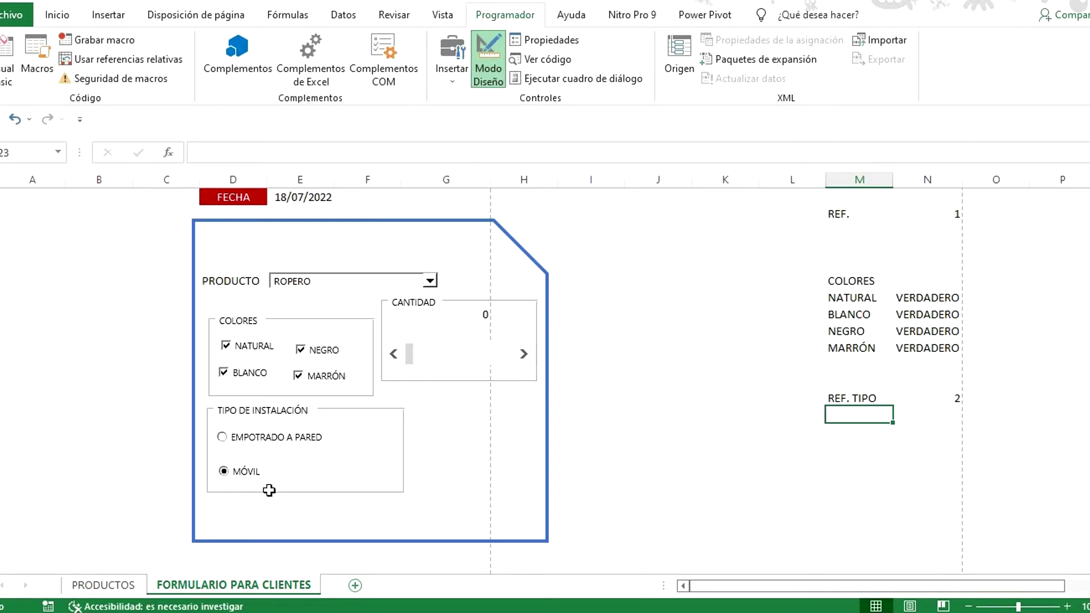
Step: Clear the NEGRO, MARRÓN, BLANCO and NATURAL check boxes in the COLORES group
left_click(301, 351)
left_click(301, 376)
left_click(224, 373)
left_click(226, 346)
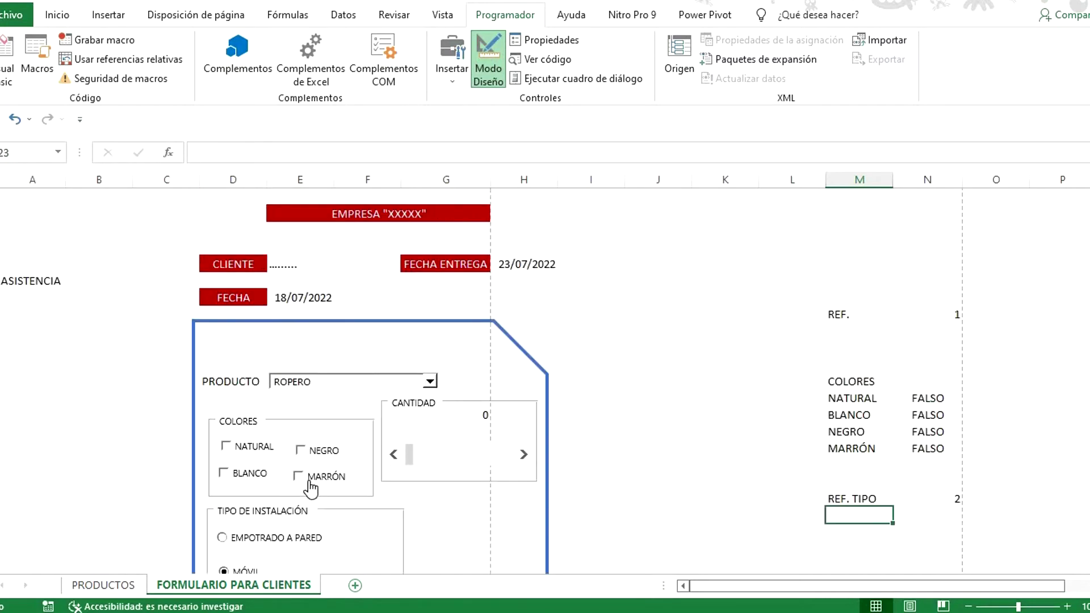
Step: Set the value of the MÓVIL option button to unchecked (Sin activar) in its control settings
scroll(310, 487, "down", 1)
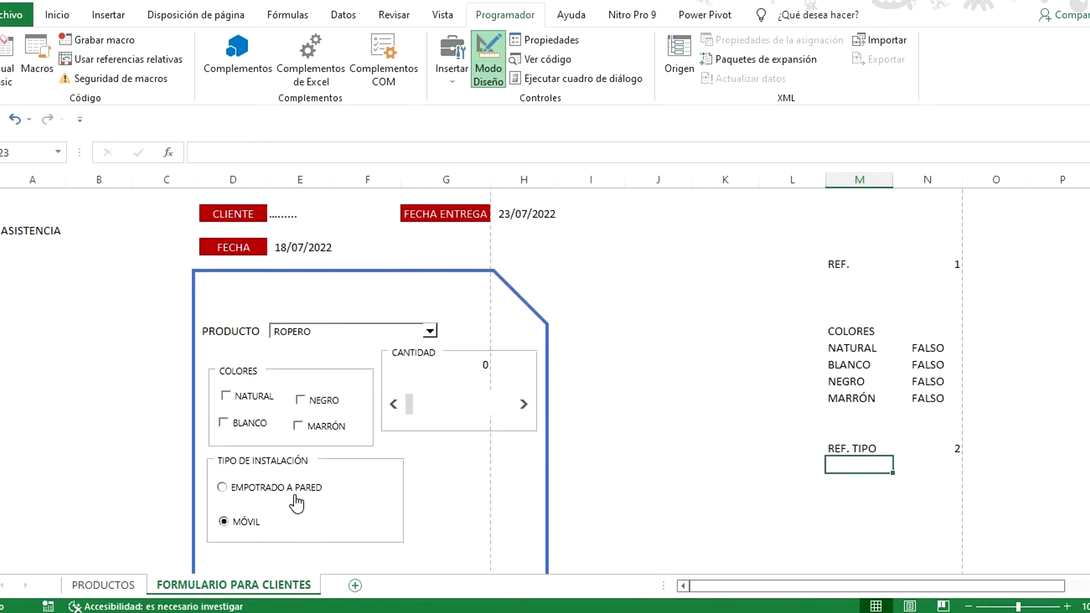
right_click(244, 520)
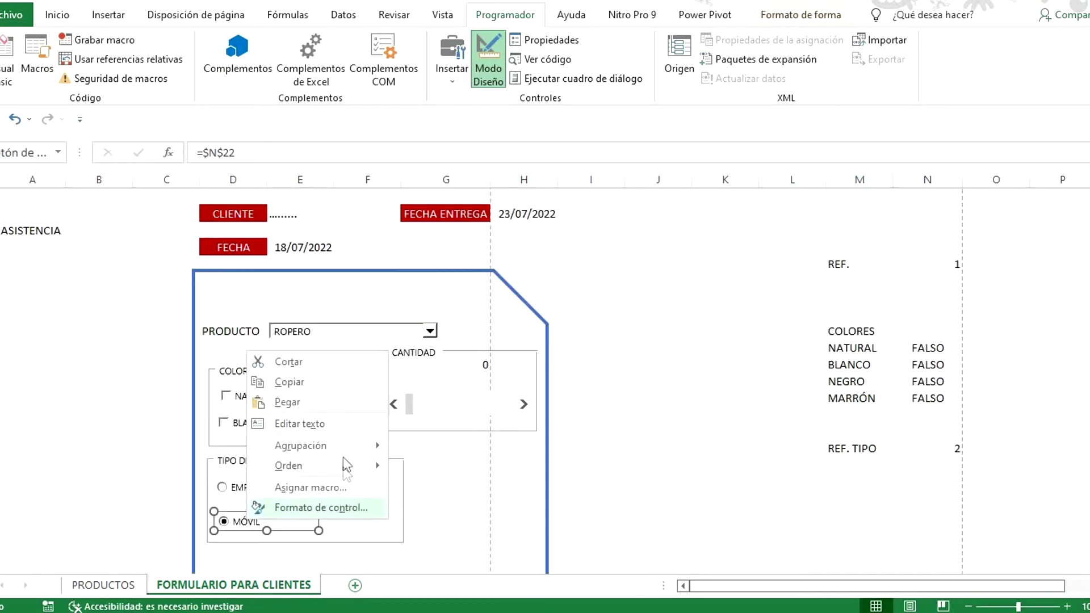
left_click(352, 507)
left_click(84, 126)
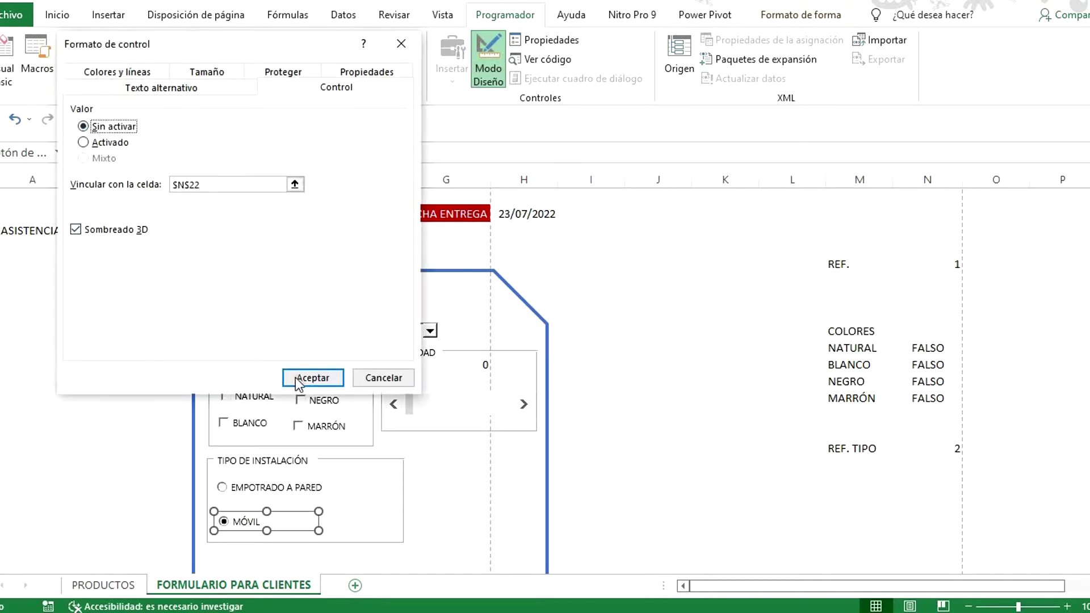
left_click(310, 378)
Step: Insert an option button above PRODUCTO in the form frame and place a duplicate of it to its right
scroll(320, 513, "up", 2)
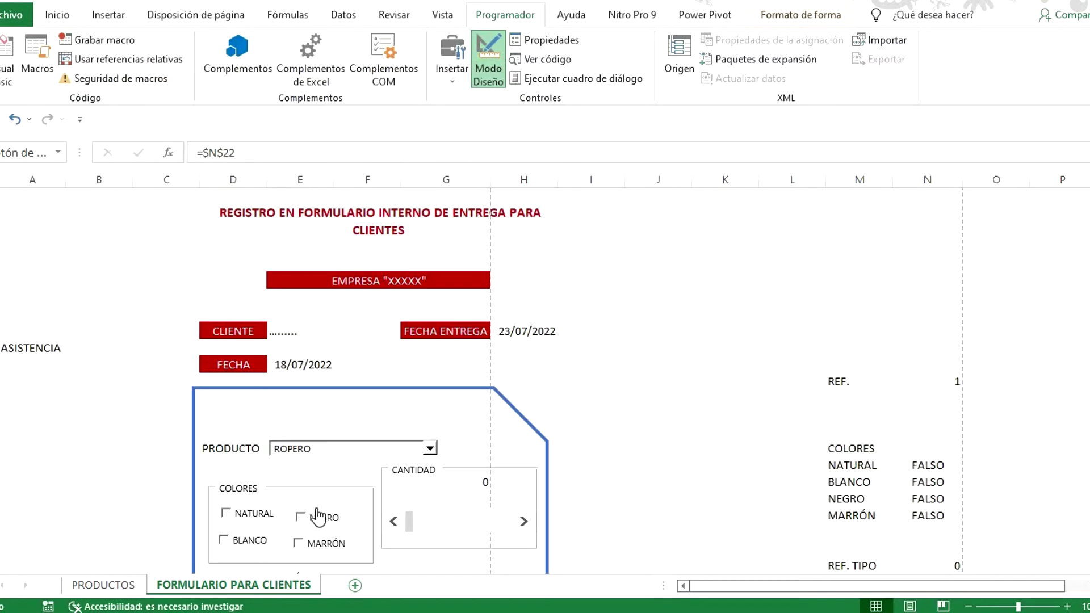
left_click(45, 346)
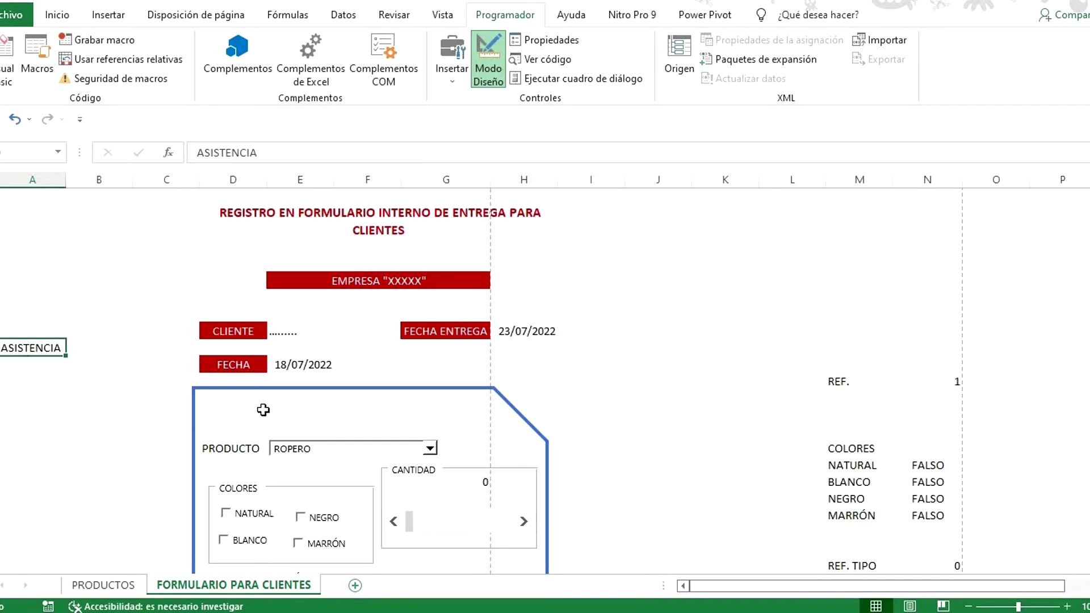
left_click(451, 60)
left_click(528, 116)
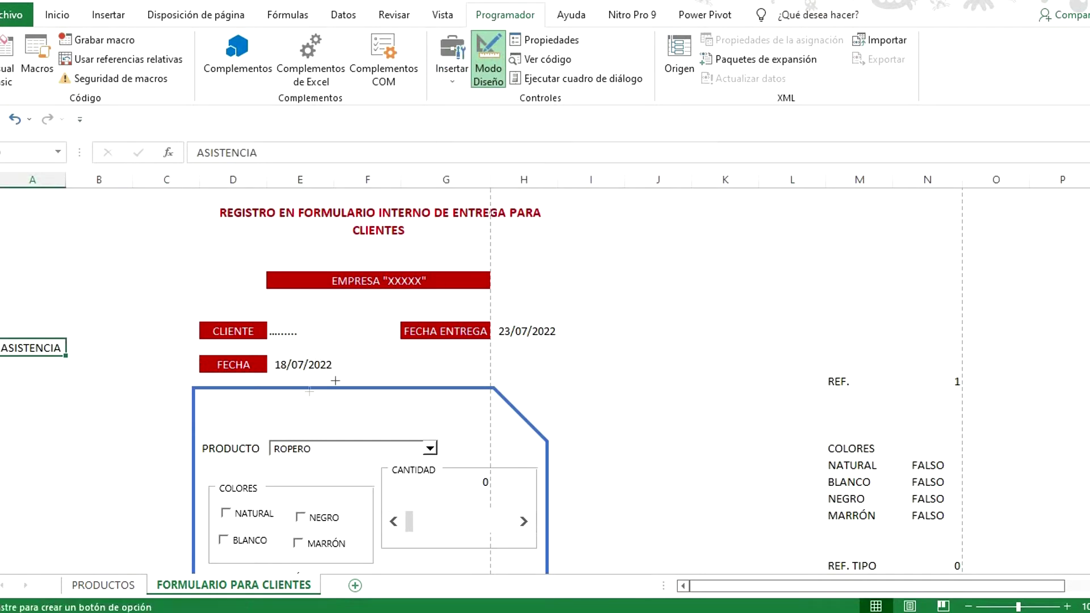
left_click(223, 404)
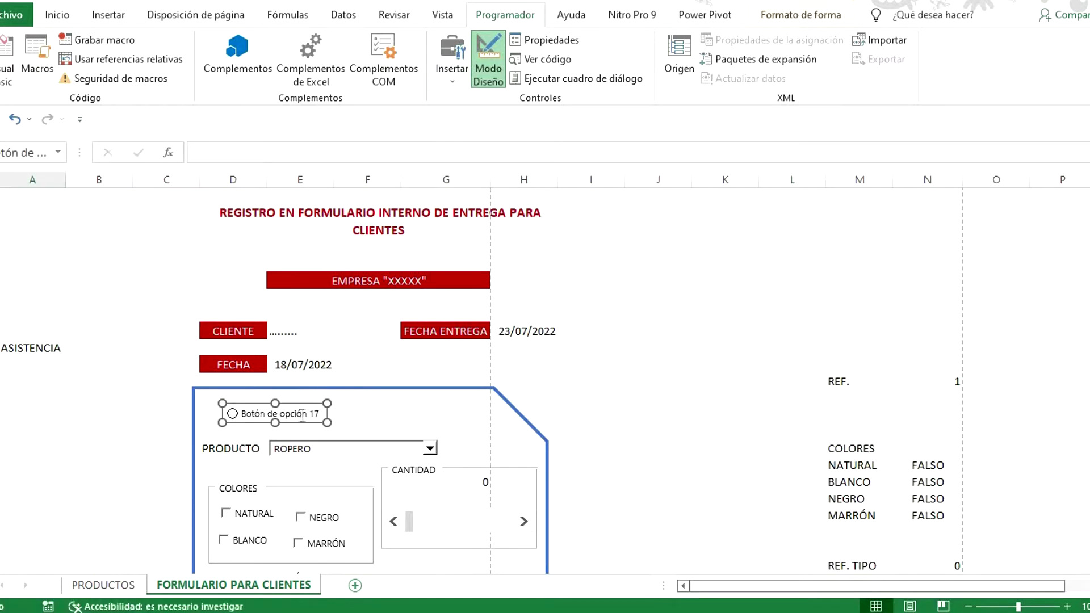
left_click_drag(294, 424, 435, 404)
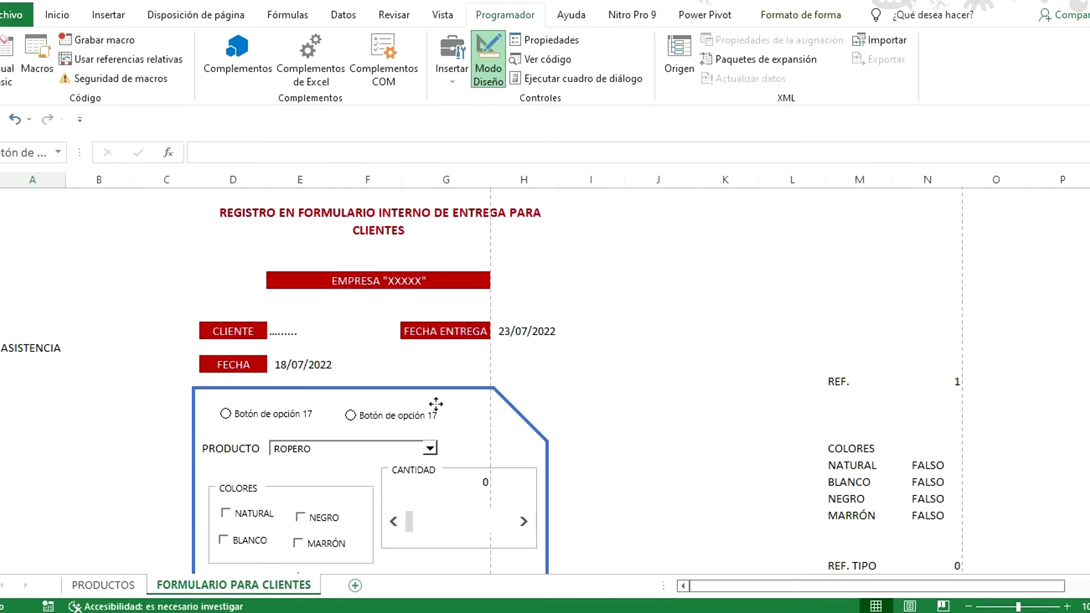
right_click(282, 416)
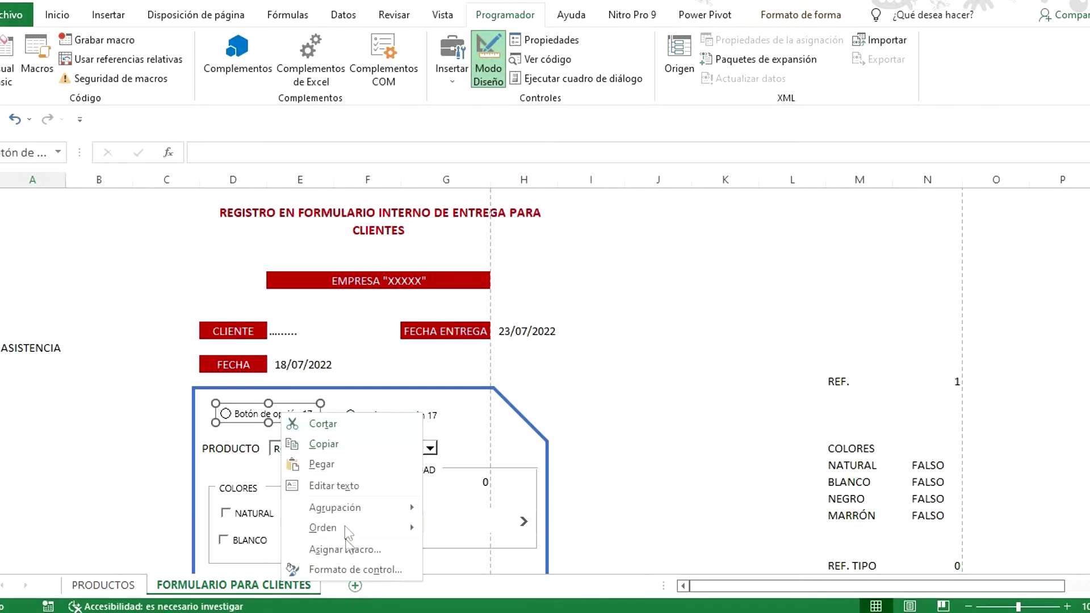
left_click(350, 567)
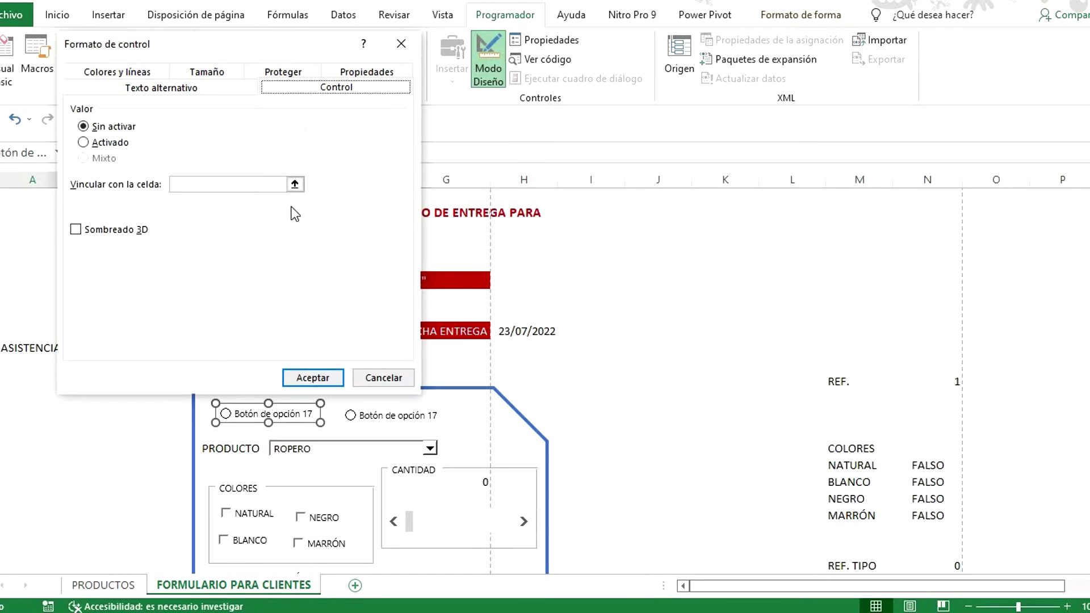
left_click(400, 43)
Step: Enter the label ASISTENCIA in cell M25, below REF. TIPO
scroll(875, 360, "down", 6)
scroll(856, 340, "up", 1)
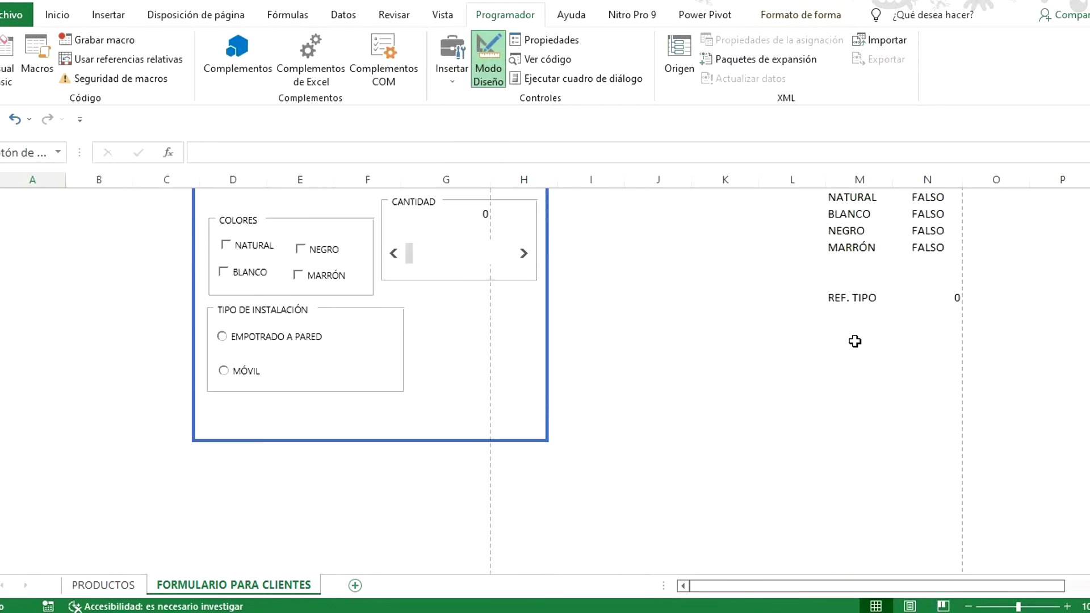
left_click(857, 344)
type("ASISTENCIA")
key("Return")
key("Up")
key("Right")
Step: Link the left option button above PRODUCTO to cell N25 and turn on its 3D shading
scroll(506, 334, "up", 5)
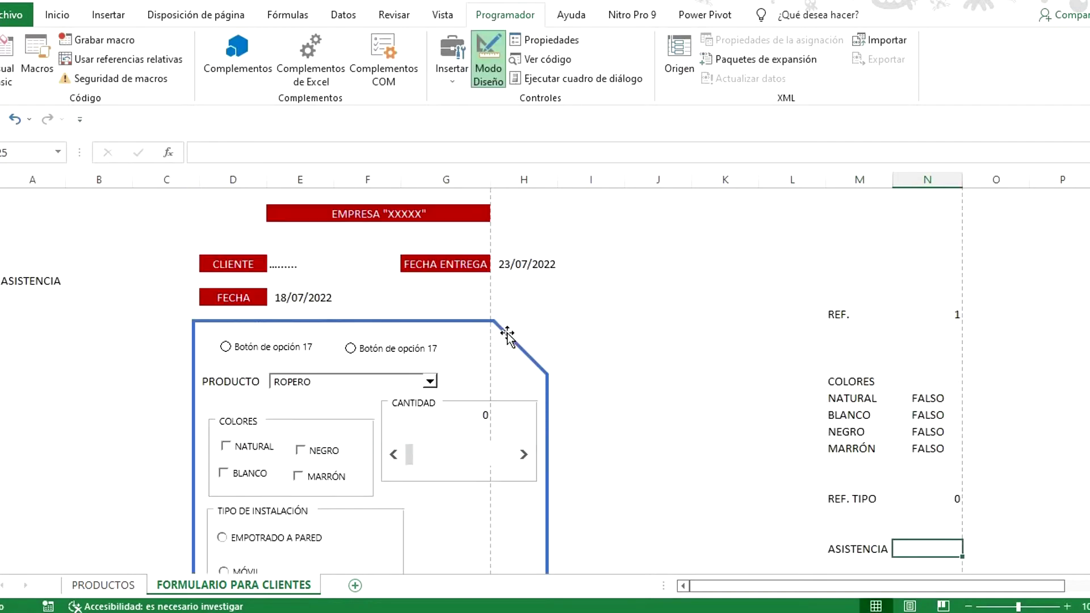
right_click(280, 416)
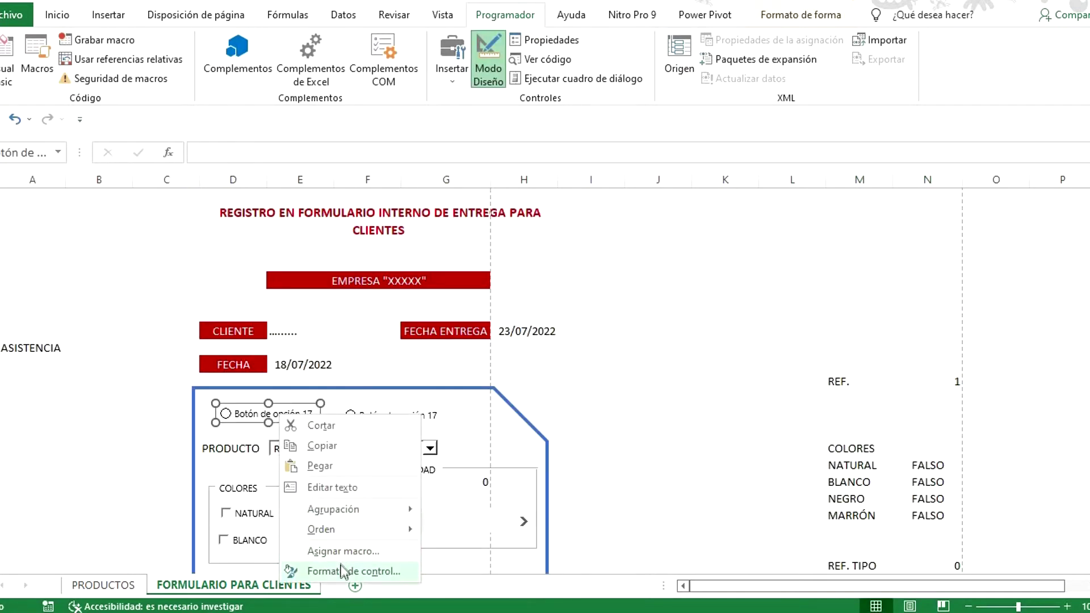
left_click(344, 572)
left_click(252, 184)
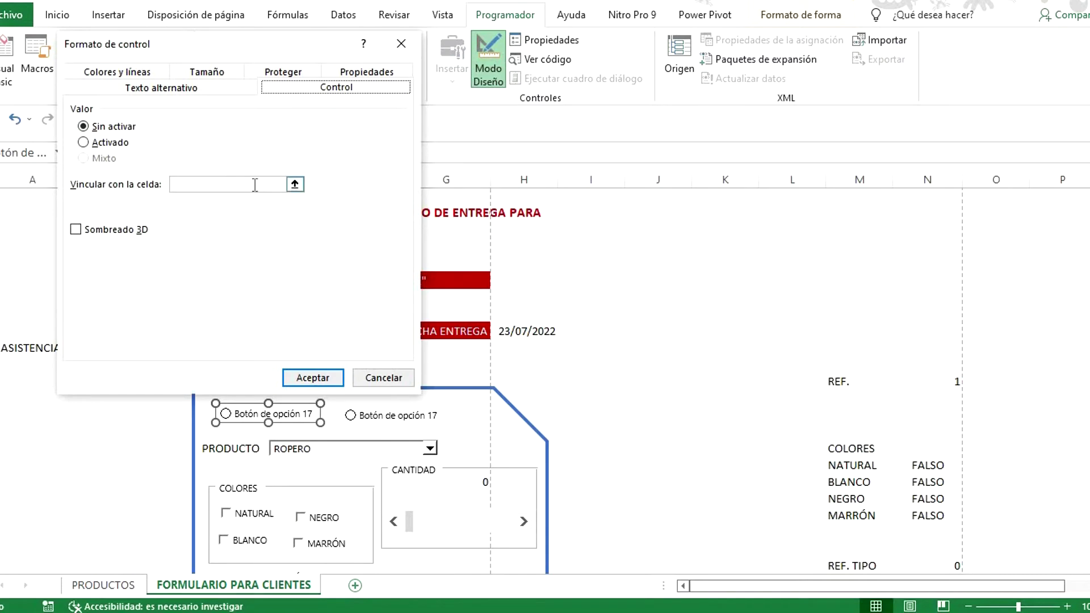
scroll(920, 372, "down", 5)
left_click(77, 229)
left_click(305, 376)
Step: Change the caption of the left option button above PRODUCTO to POR STOCK
scroll(511, 369, "up", 5)
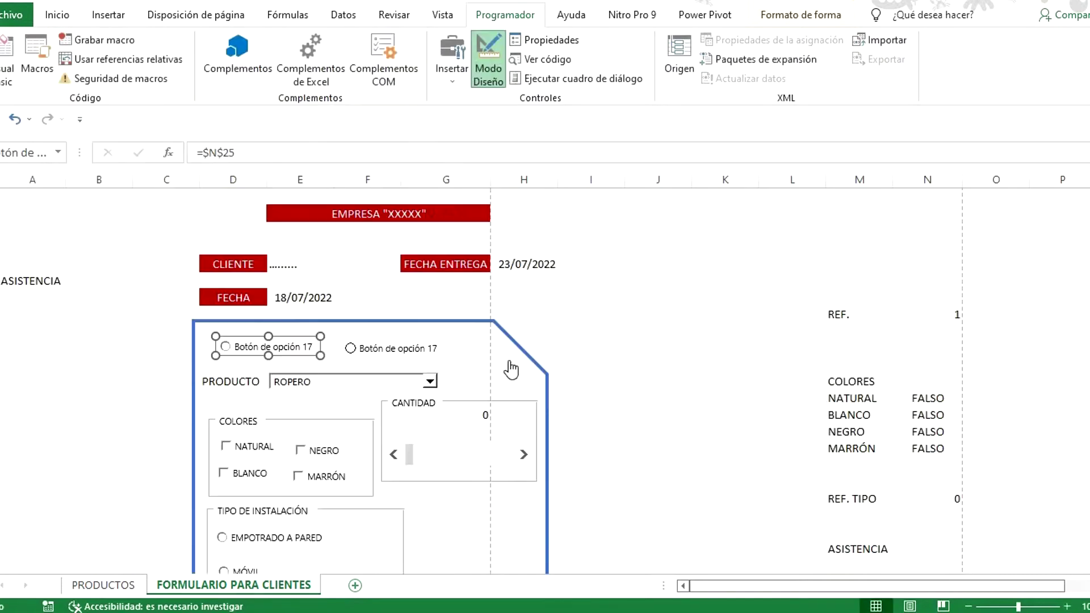
right_click(277, 418)
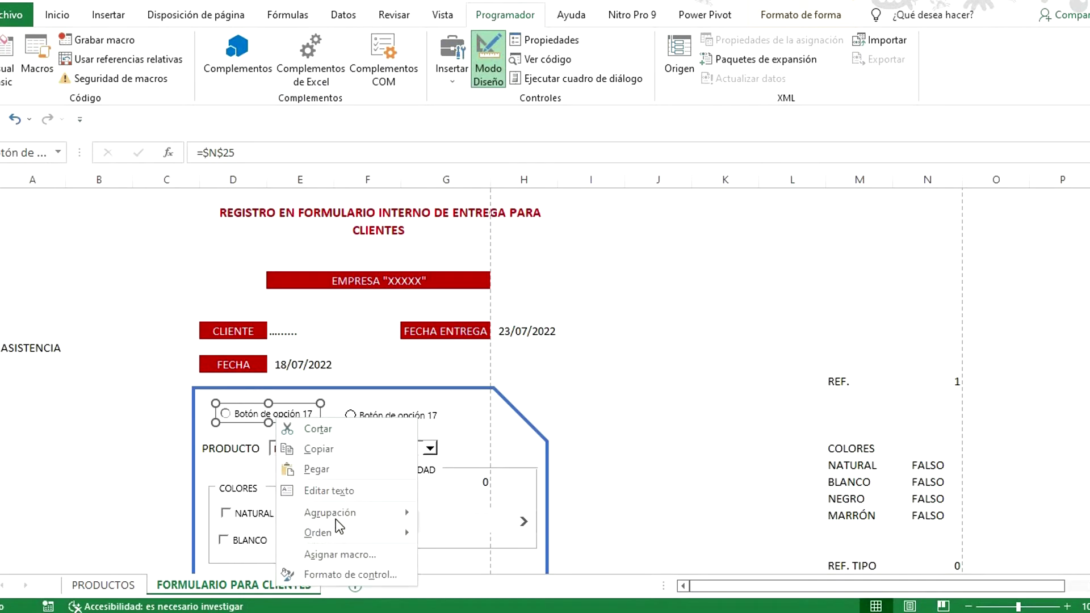
left_click(347, 489)
key("ctrl+shift+Right")
key("ctrl+shift+Right")
key("ctrl+shift+Right")
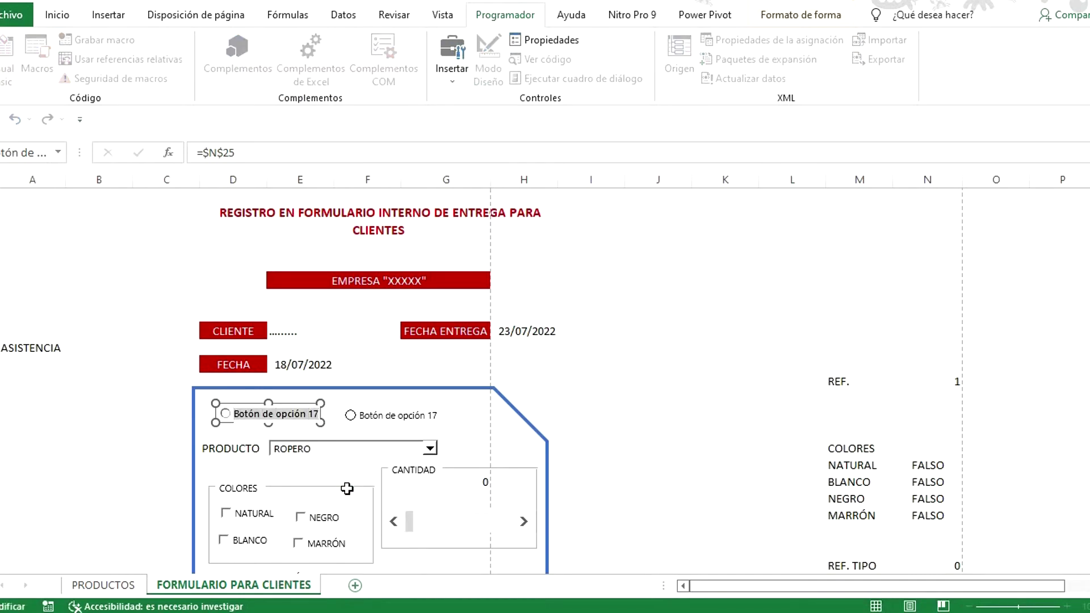
type("POR STOCK")
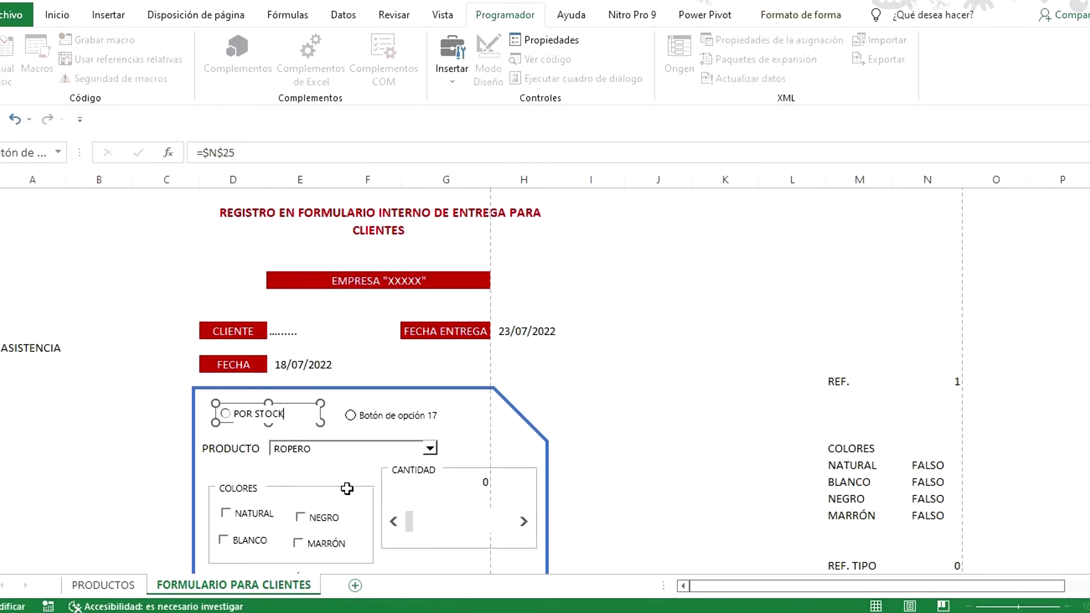
Step: Turn on 3D shading for the duplicated option button beside POR STOCK and change its caption to PERSONALIZADO
right_click(389, 420)
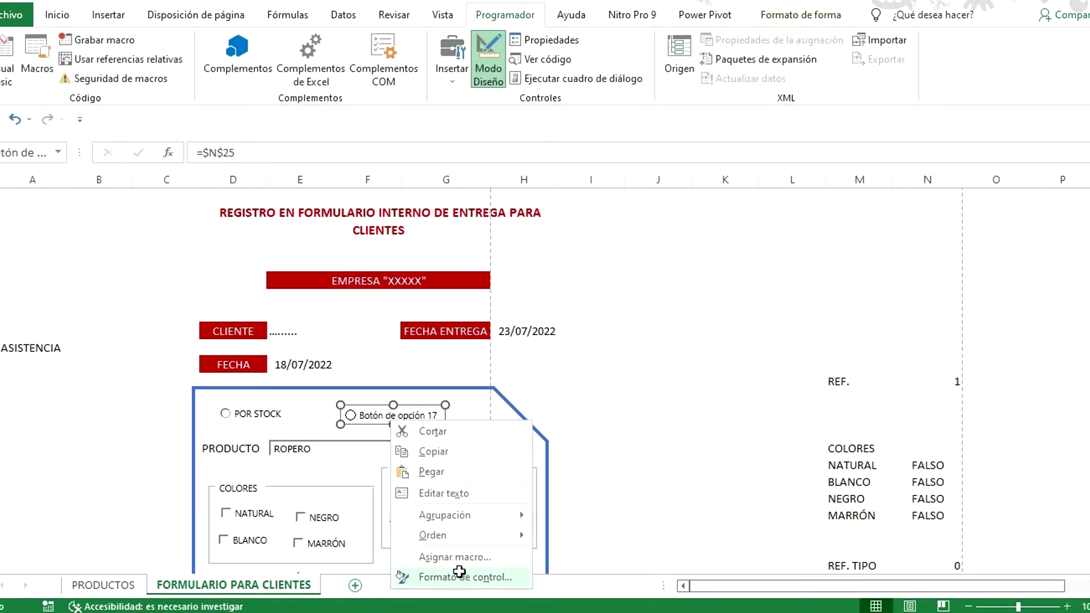
left_click(457, 574)
left_click(76, 229)
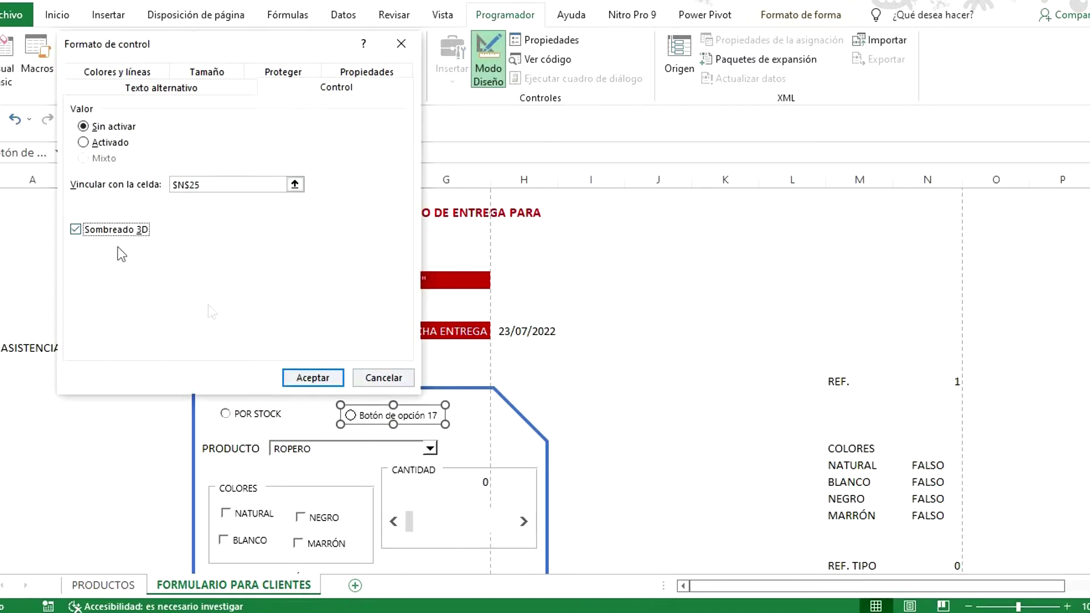
left_click(313, 378)
right_click(444, 418)
left_click(493, 490)
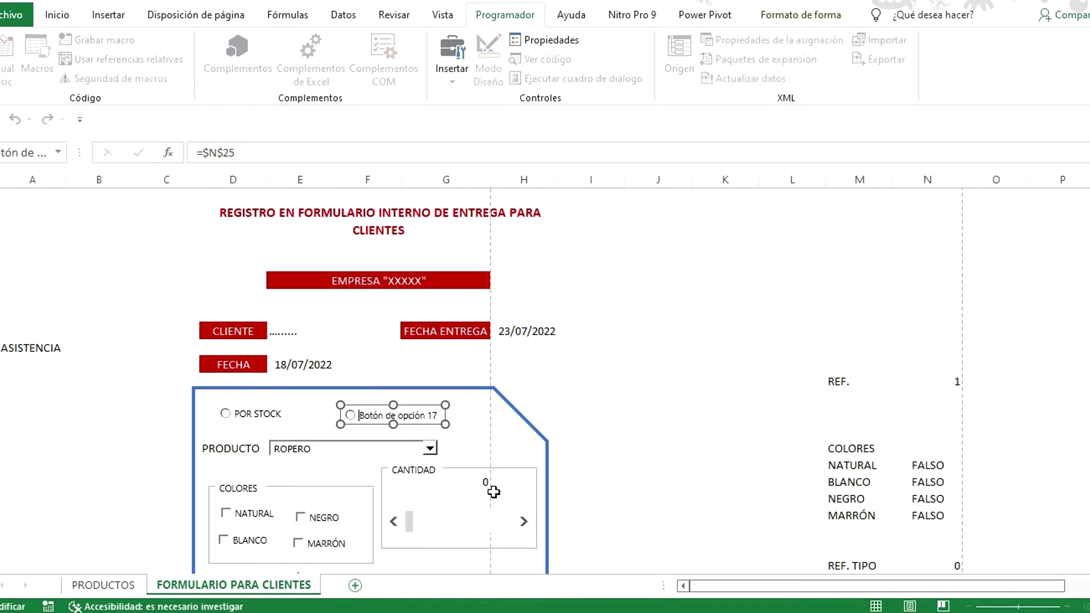
key("ctrl+a")
type("PERSO")
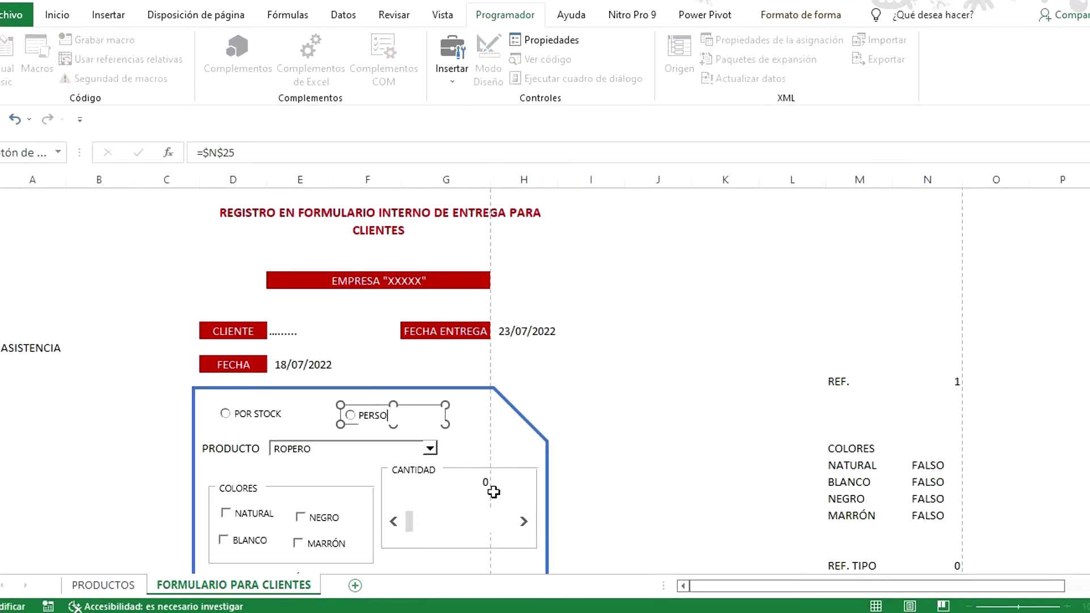
left_click(629, 418)
Step: Delete the leftover ASISTENCIA text from cell A9
left_click(69, 351)
key("Left")
key("BackSpace")
key("Return")
Step: Change the outline of the form's snipped-corner frame to the standard dark red colour
scroll(511, 363, "down", 1)
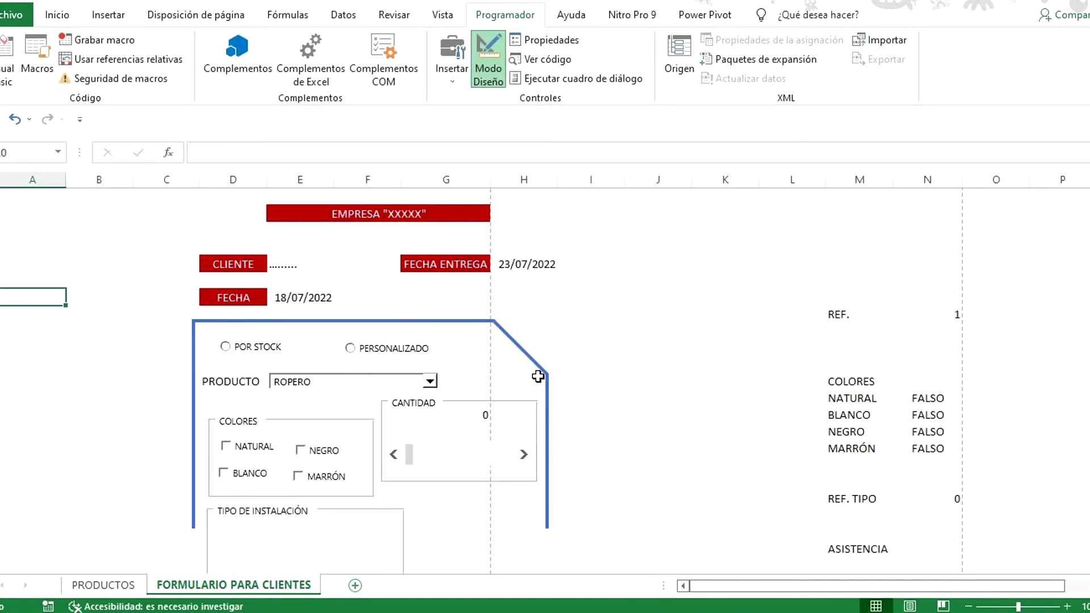
left_click(438, 321)
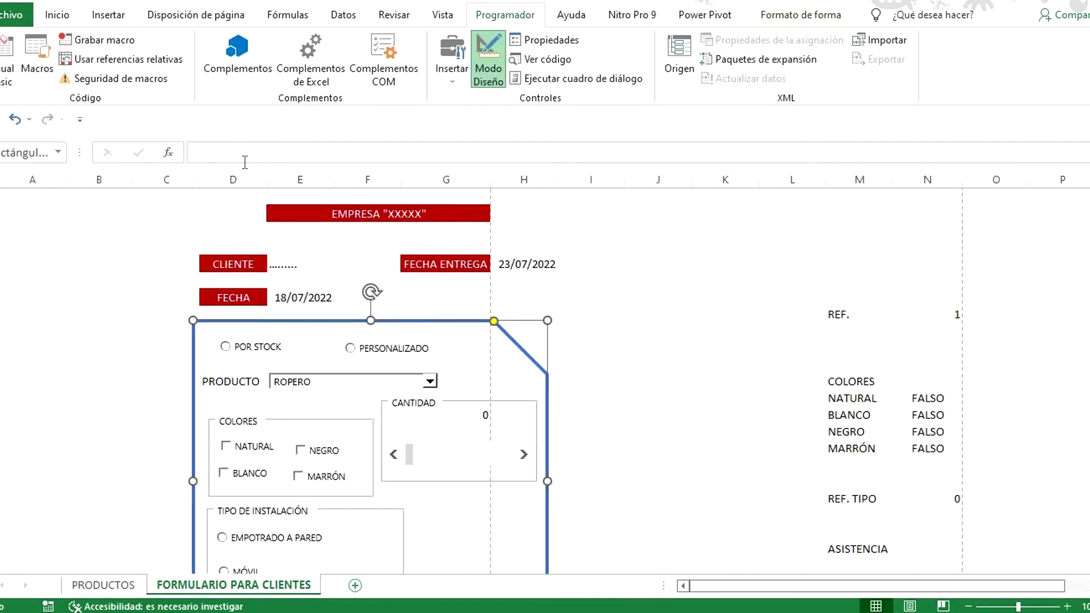
left_click(67, 17)
left_click(779, 20)
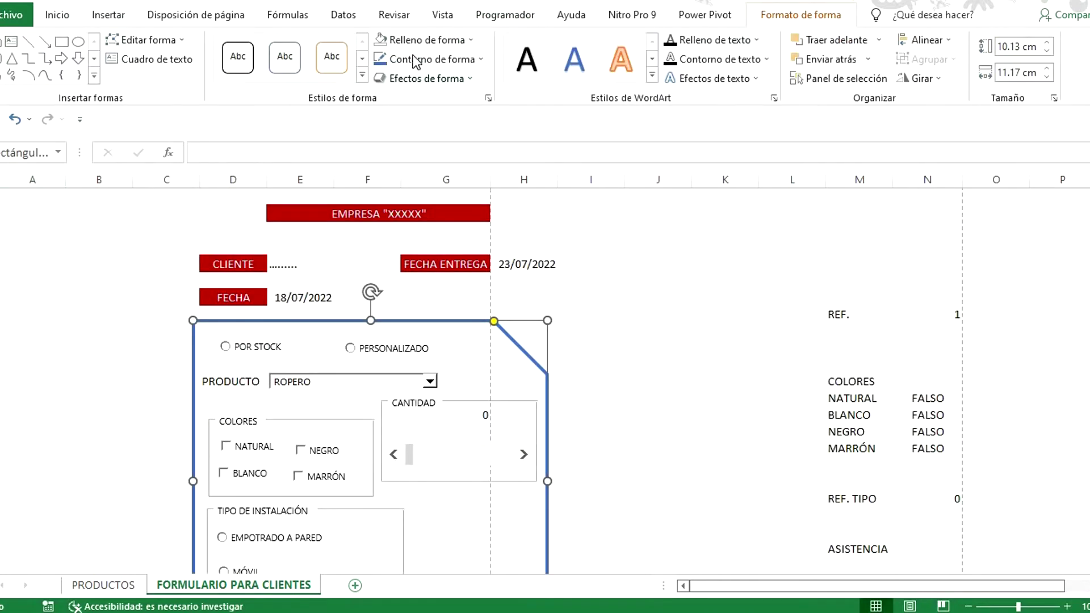
left_click(484, 59)
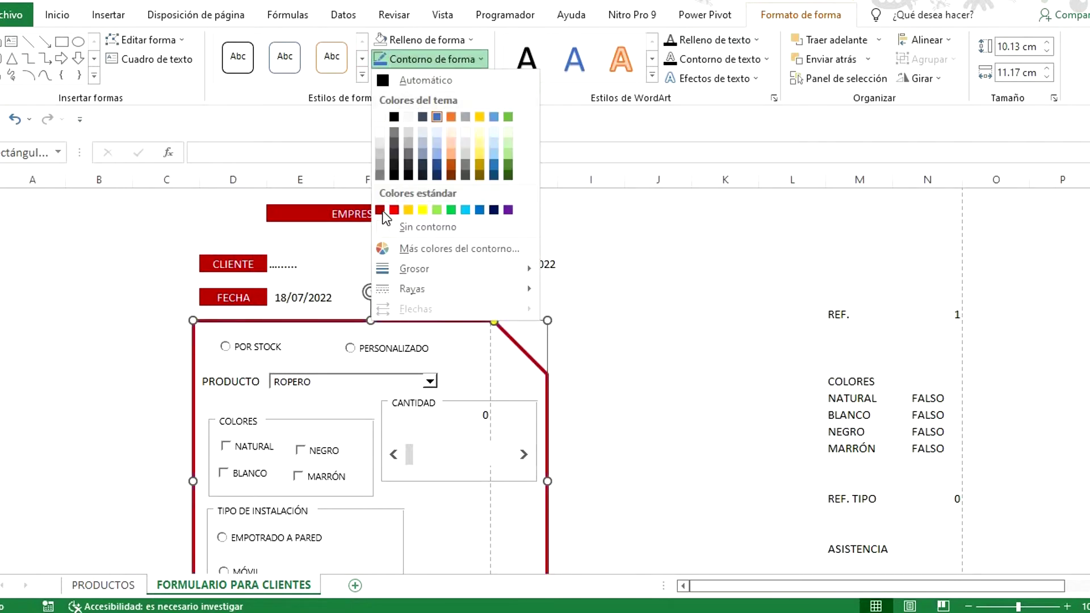
left_click(383, 211)
scroll(494, 278, "down", 5)
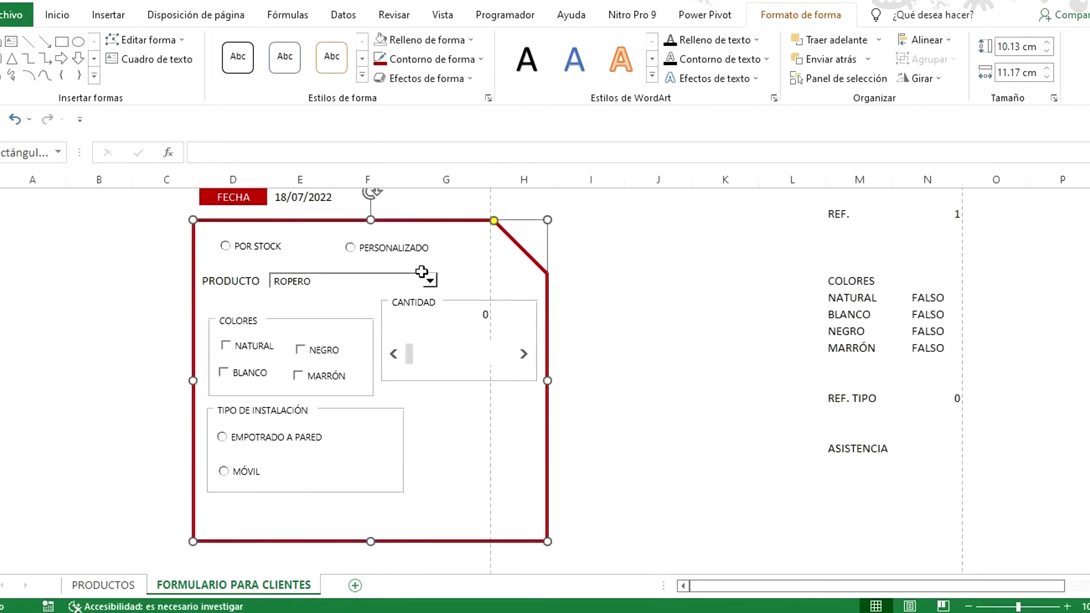
left_click(595, 321)
Step: Choose the PERSONALIZADO option to test its linked ASISTENCIA cell
scroll(468, 357, "up", 2)
scroll(468, 357, "up", 3)
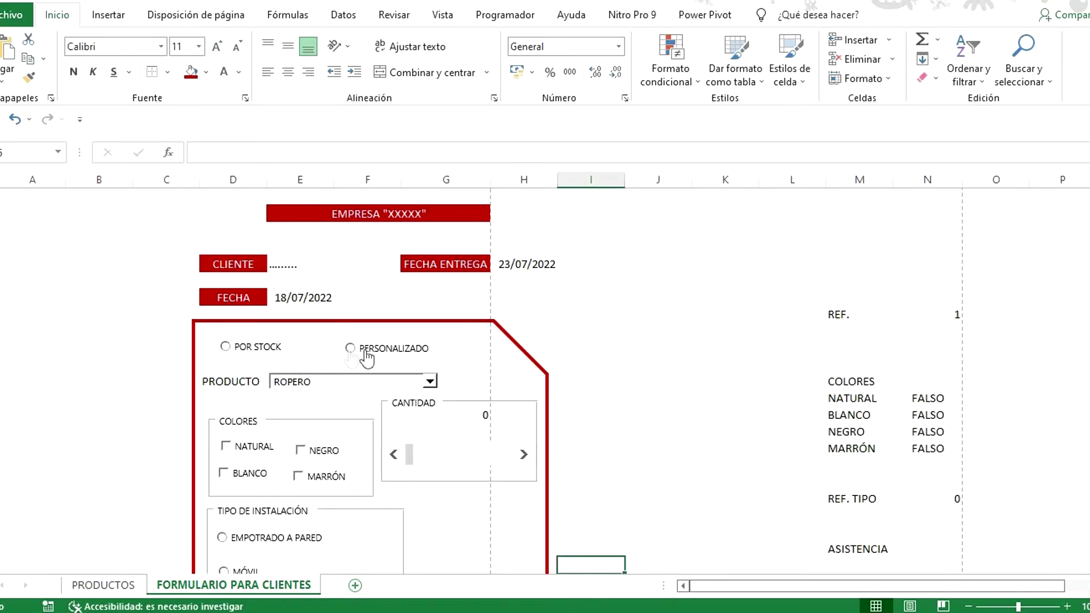
left_click(350, 347)
scroll(622, 369, "down", 3)
scroll(407, 382, "up", 2)
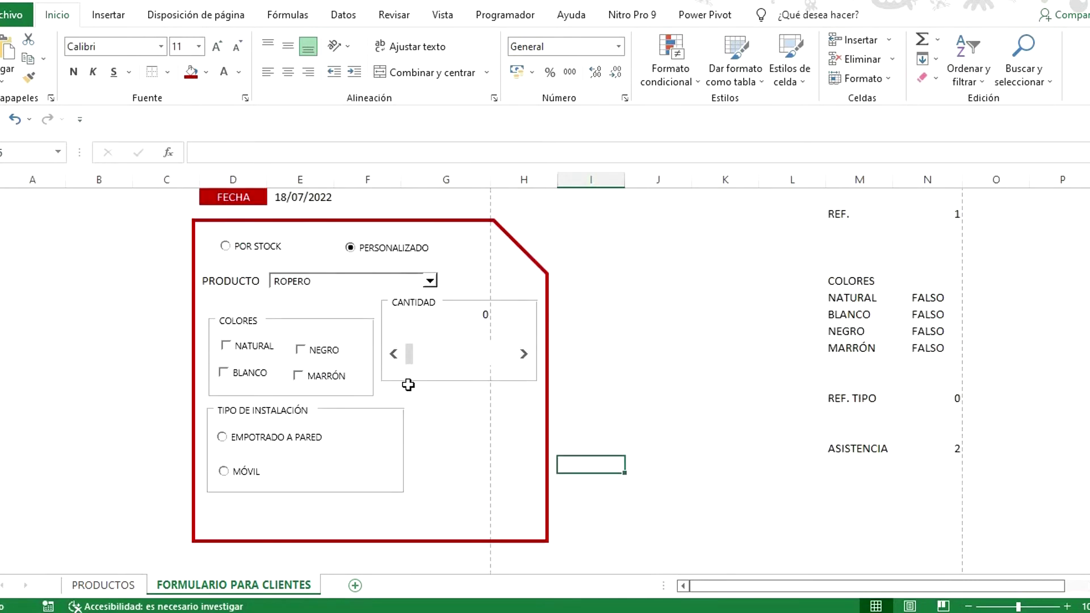
Step: Choose BIBLIOTECARIO from the PRODUCTO drop-down
left_click(430, 331)
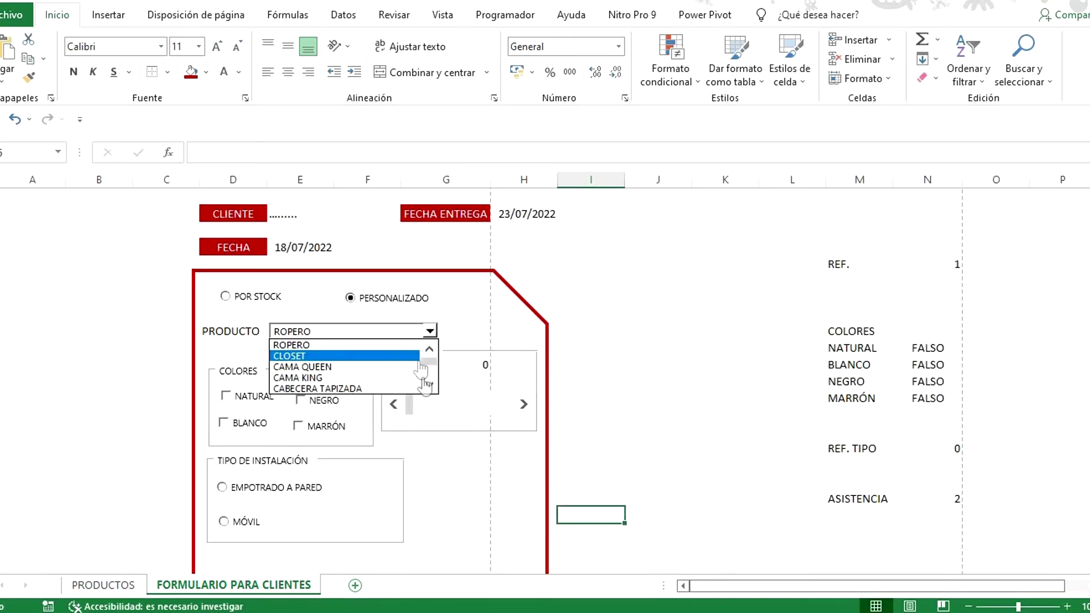
left_click(428, 383)
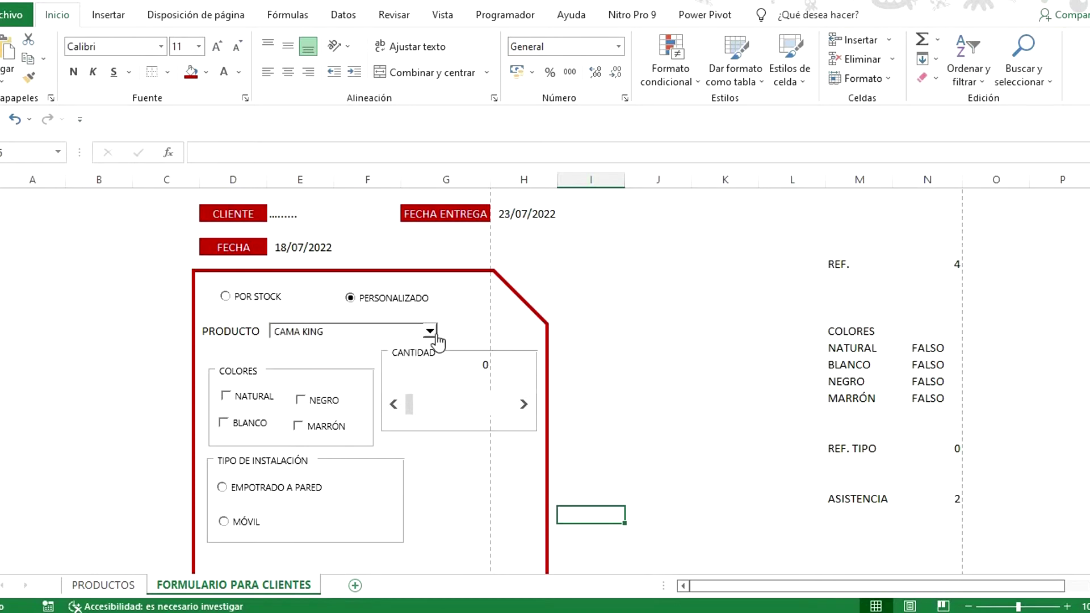
left_click(430, 331)
left_click(429, 386)
scroll(429, 386, "down", 5)
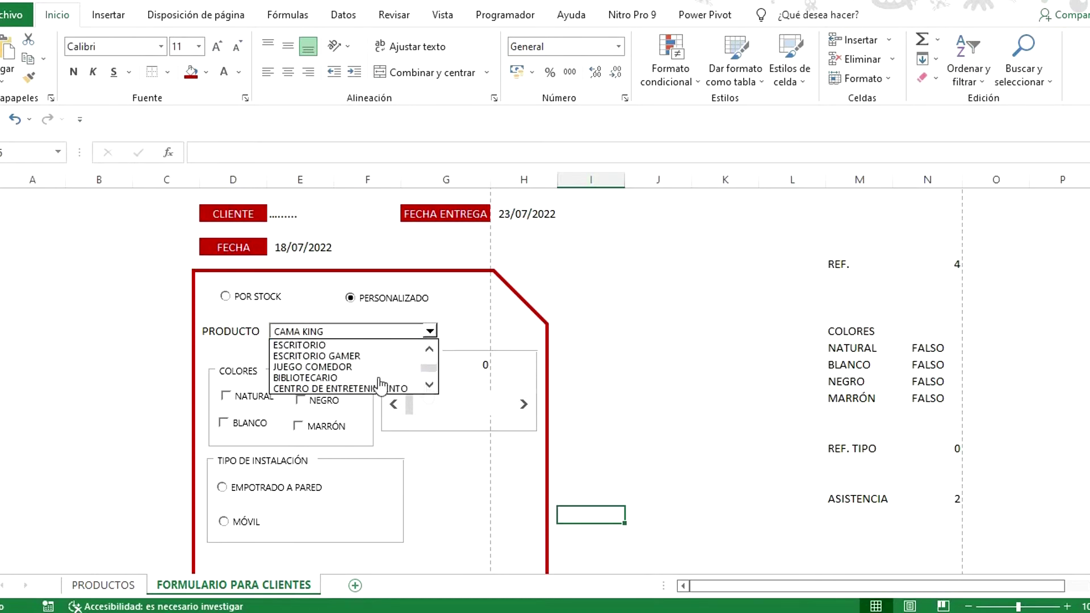
left_click(306, 366)
Step: Test the order controls by raising CANTIDAD to 4, choosing EMPOTRADO A PARED, and ticking and clearing NEGRO
left_click(308, 416)
left_click(310, 407)
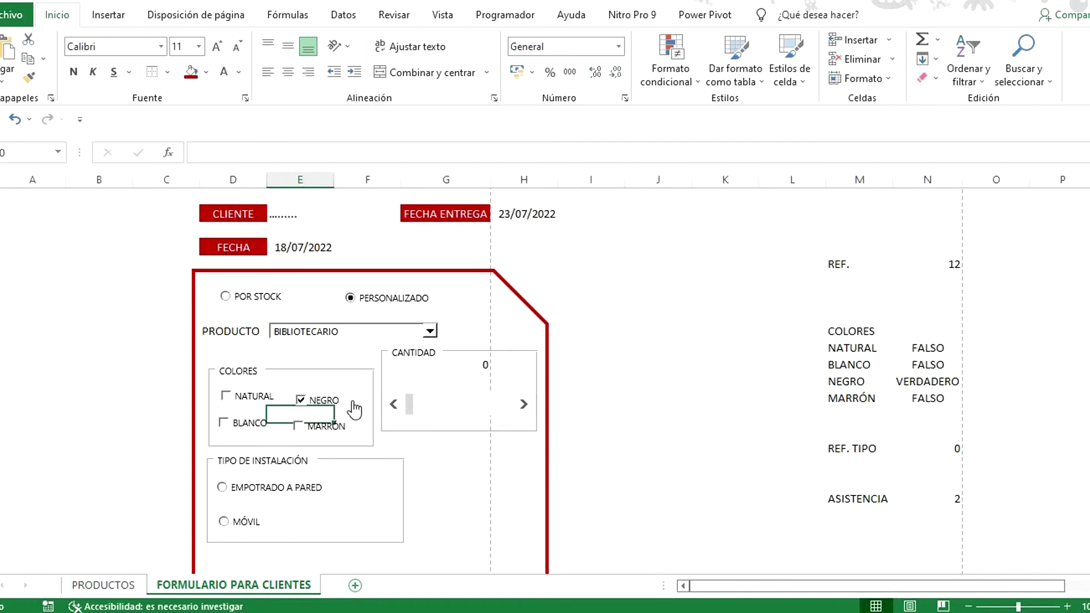
left_click(525, 409)
left_click(525, 409)
left_click(230, 497)
left_click(301, 400)
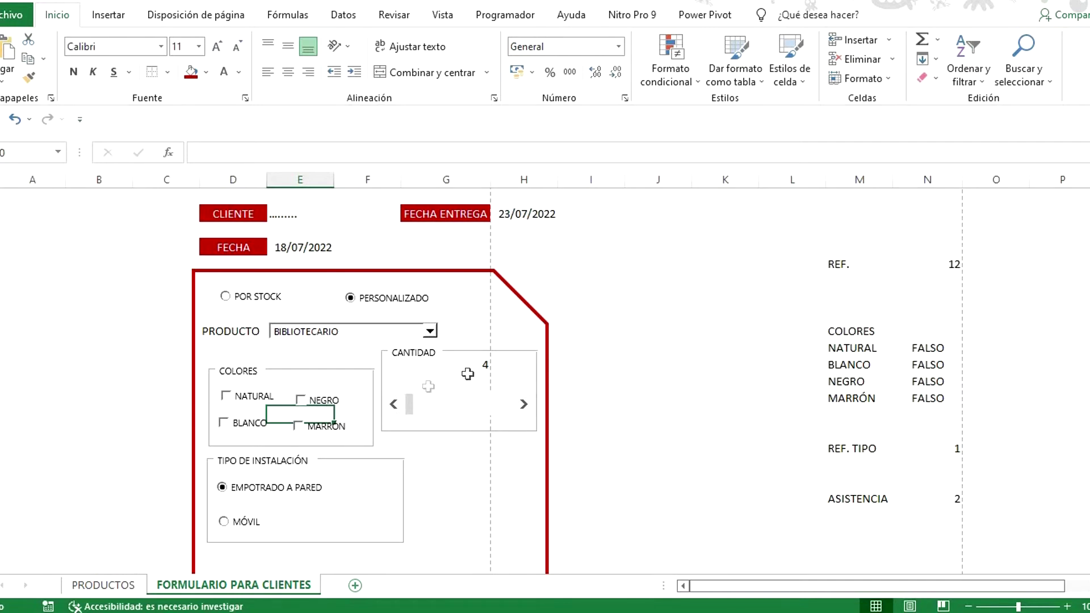
Step: Return CANTIDAD to 0 and choose the POR STOCK option
double_click(394, 414)
left_click(226, 296)
left_click(599, 322)
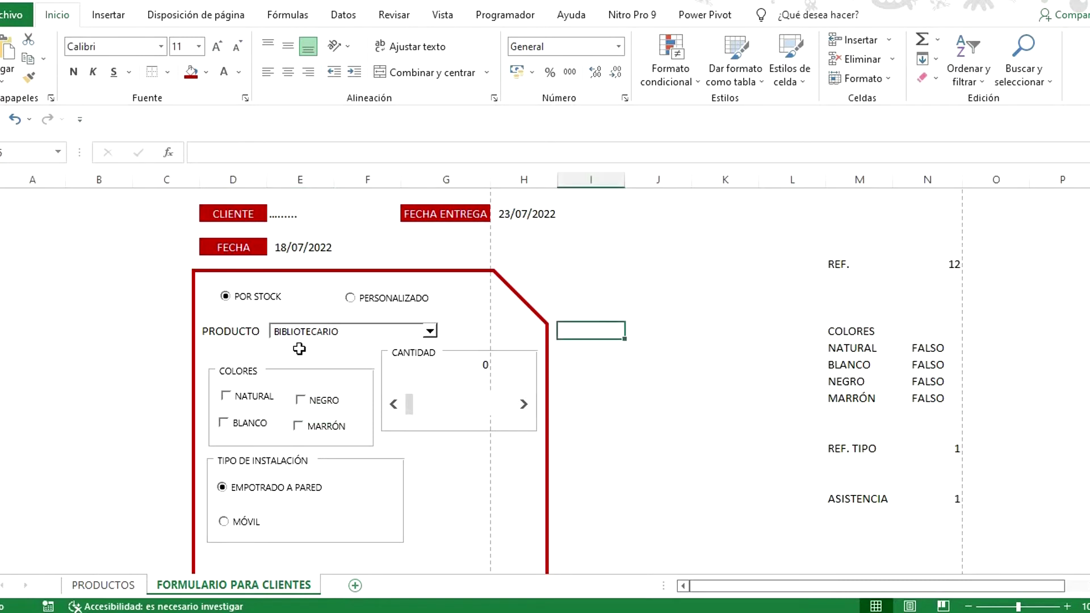
Step: Enter the label VER SI HAY STOCK in cell M12, directly below REF
left_click(936, 284)
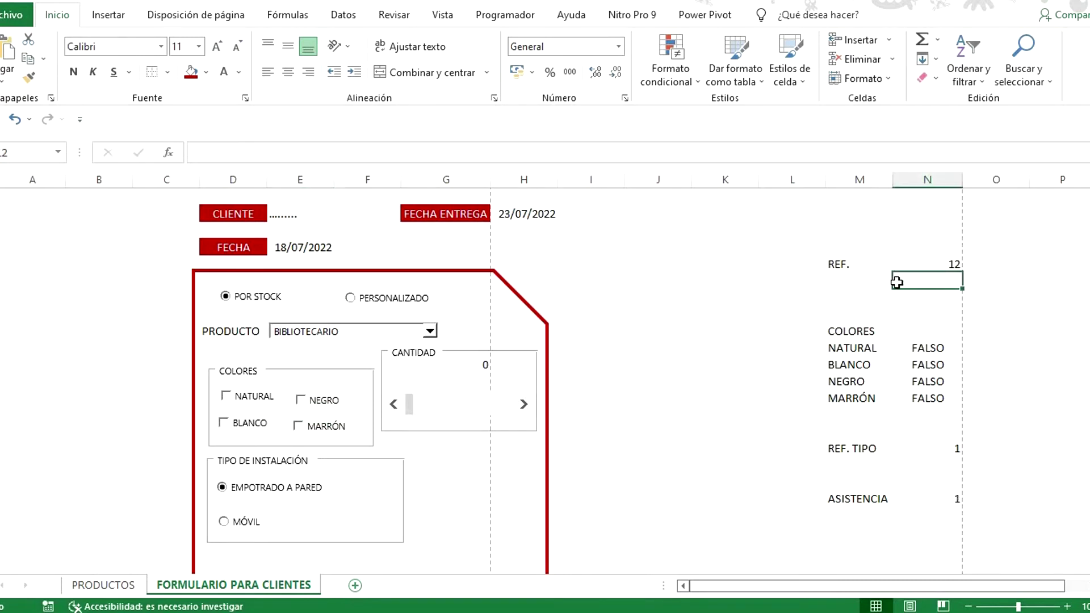
left_click(848, 283)
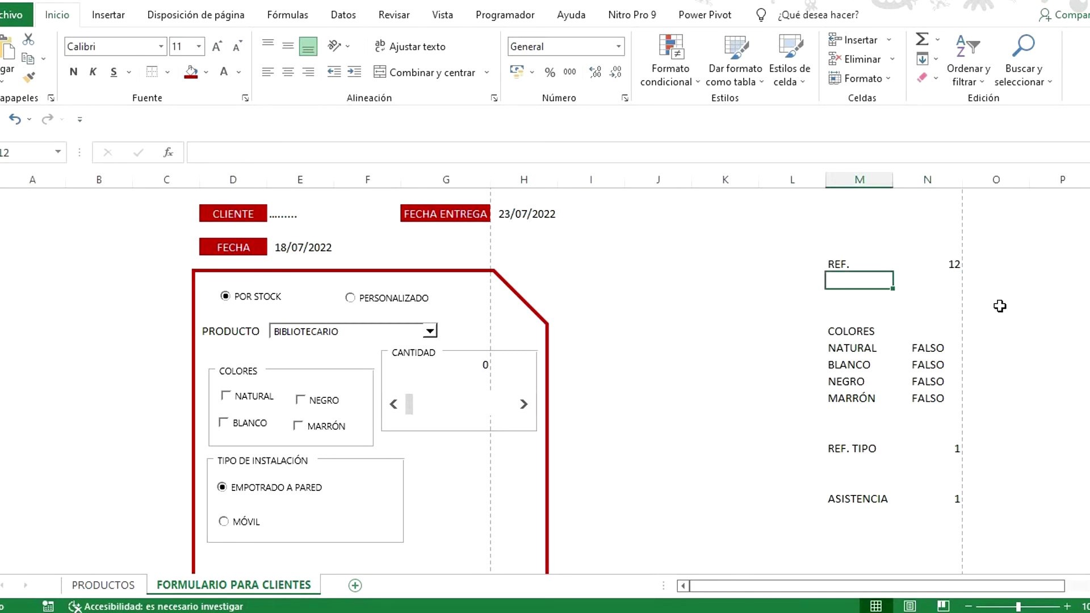
type("VER SI HAY STOCK")
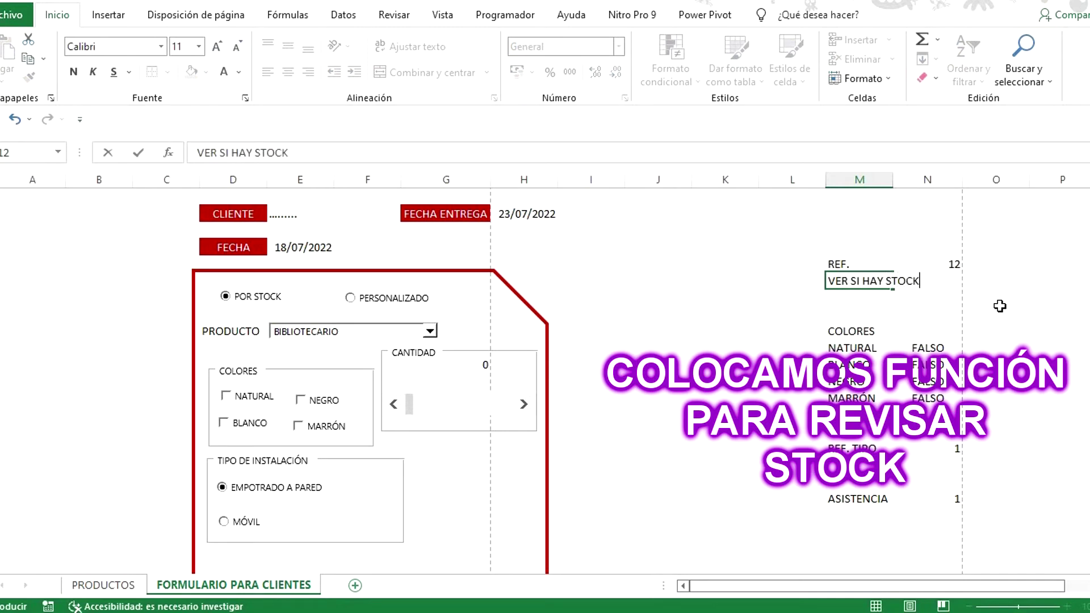
key("Return")
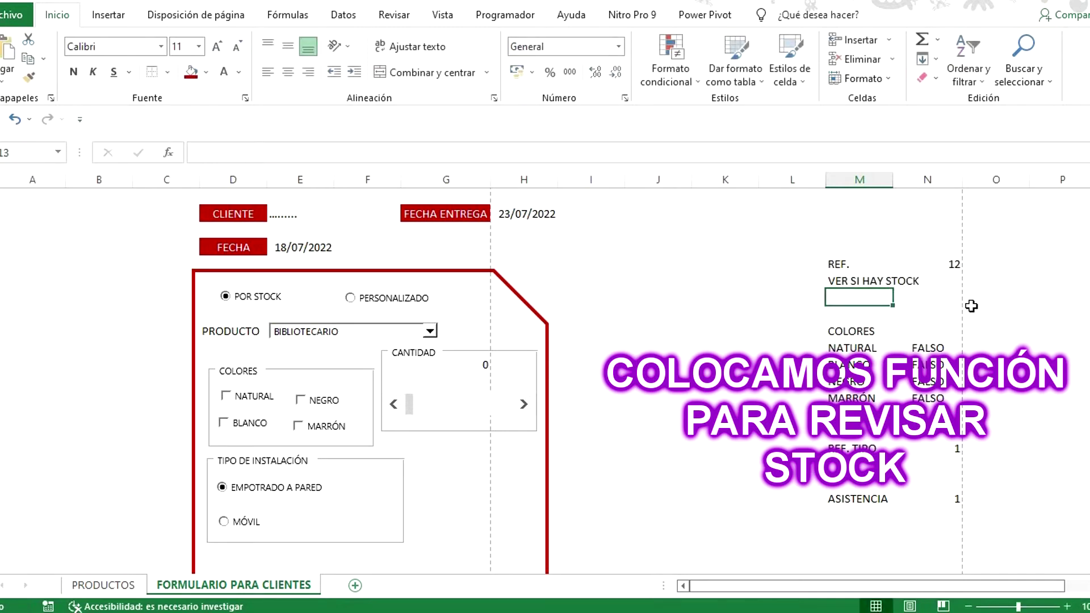
left_click(946, 278)
left_click(943, 266)
left_click(926, 282)
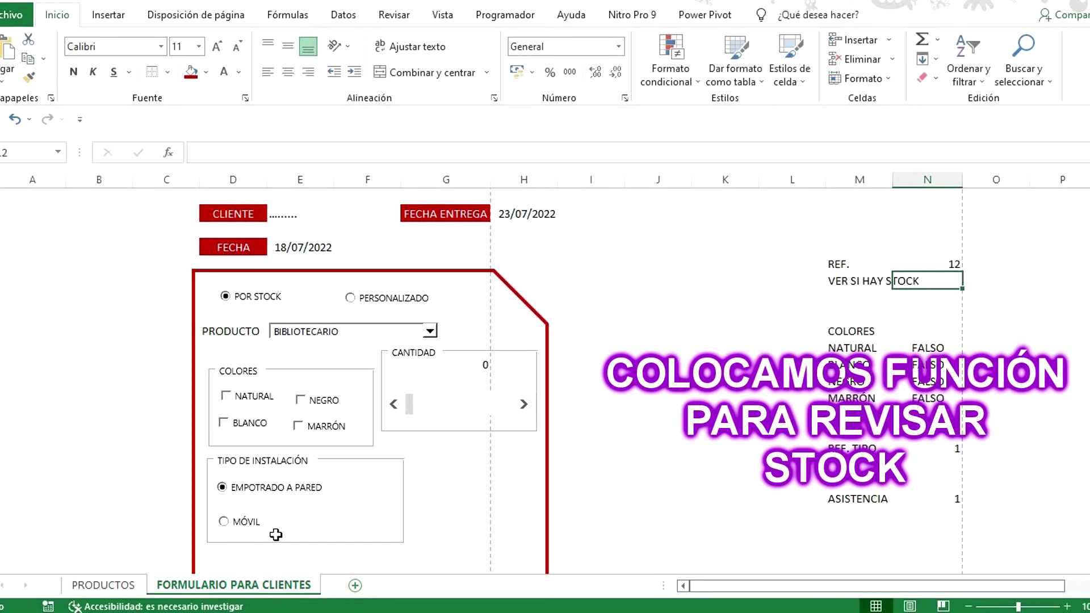
Step: On the PRODUCTOS sheet, number the products 1 to 17 in column B beside their CÓDIGO values, starting at P100
left_click(104, 585)
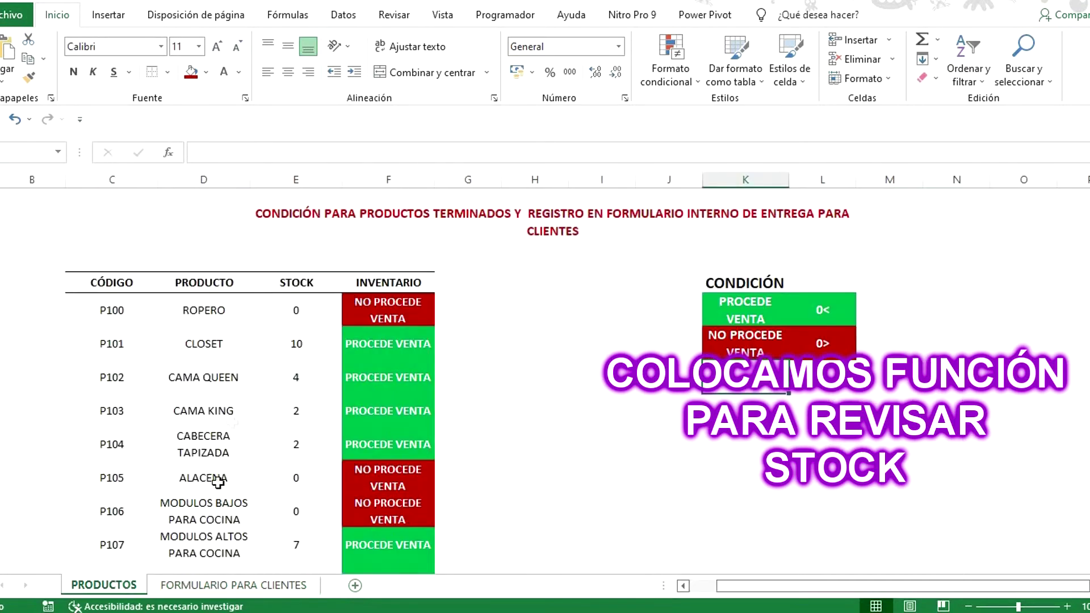
left_click(46, 311)
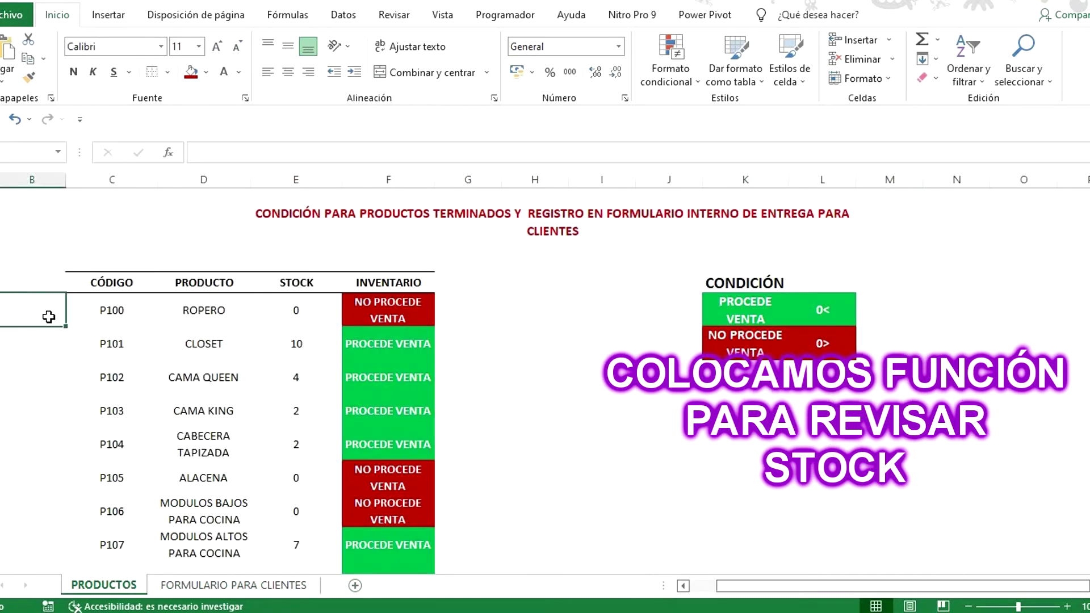
type("1")
key("Return")
type("2")
key("Return")
type("3")
key("Return")
left_click(49, 314)
left_click_drag(49, 350, 55, 543)
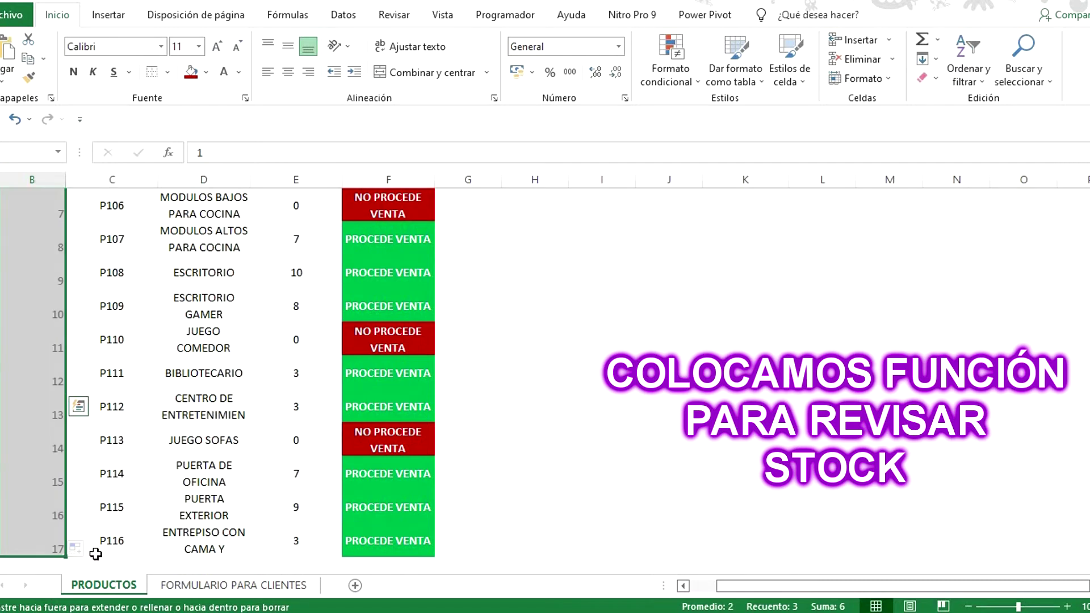
left_click(31, 540)
key("Up")
key("Up")
key("Up")
key("Up")
key("Up")
key("Up")
key("Up")
key("Up")
key("Up")
key("Up")
key("Up")
key("Up")
key("Up")
key("Up")
key("Up")
key("Up")
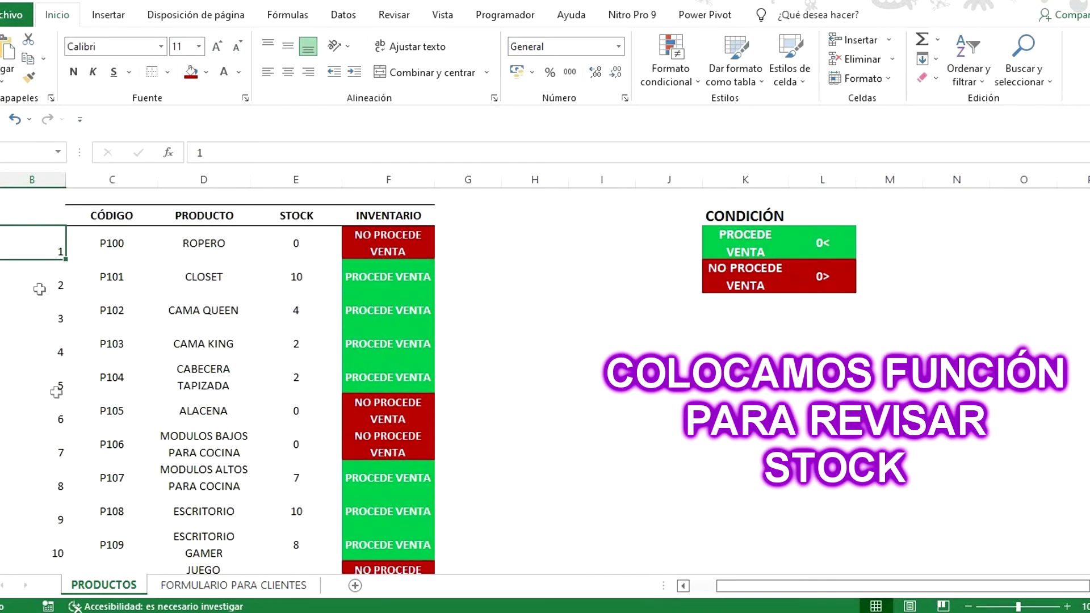
Step: In cell N12 of FORMULARIO PARA CLIENTES, enter the stock lookup formula +BUSCARV(N11;PRODUCTOS!B6:F22;5;0)
left_click(283, 584)
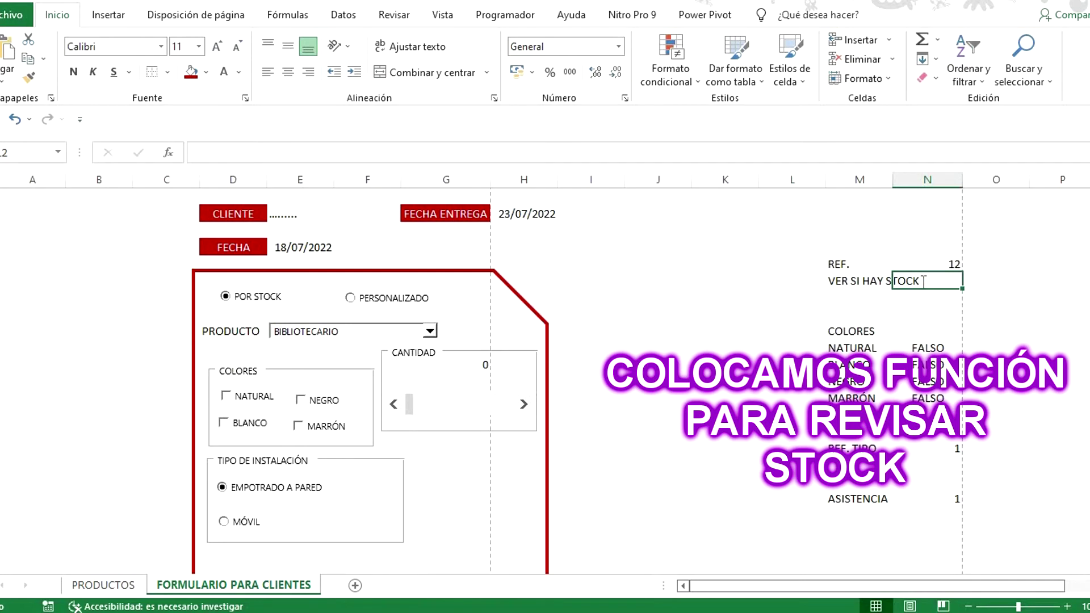
type("+BUSCARV(")
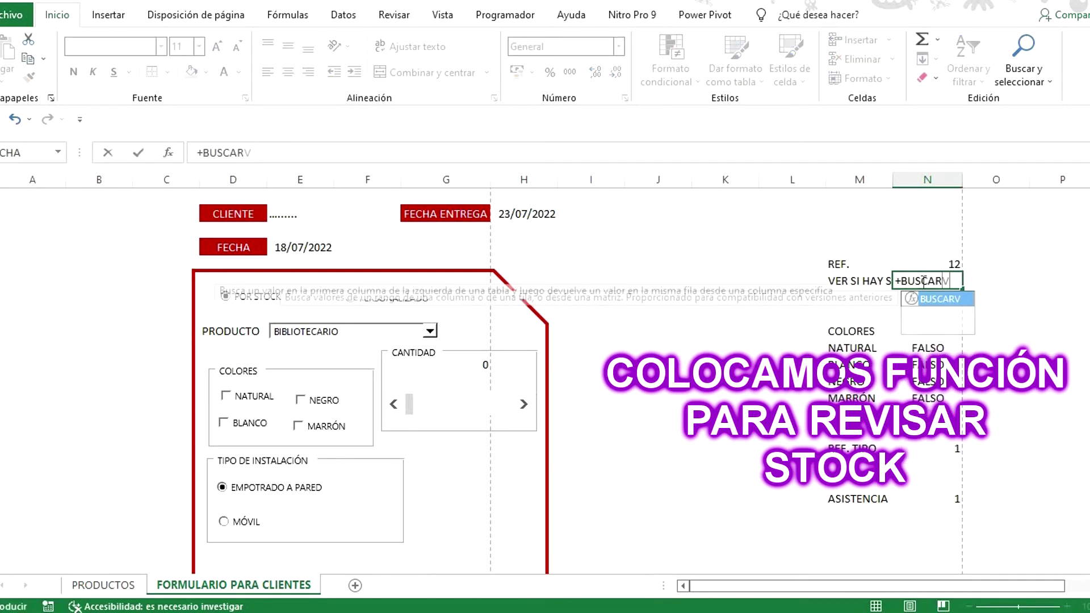
left_click(935, 260)
type(";")
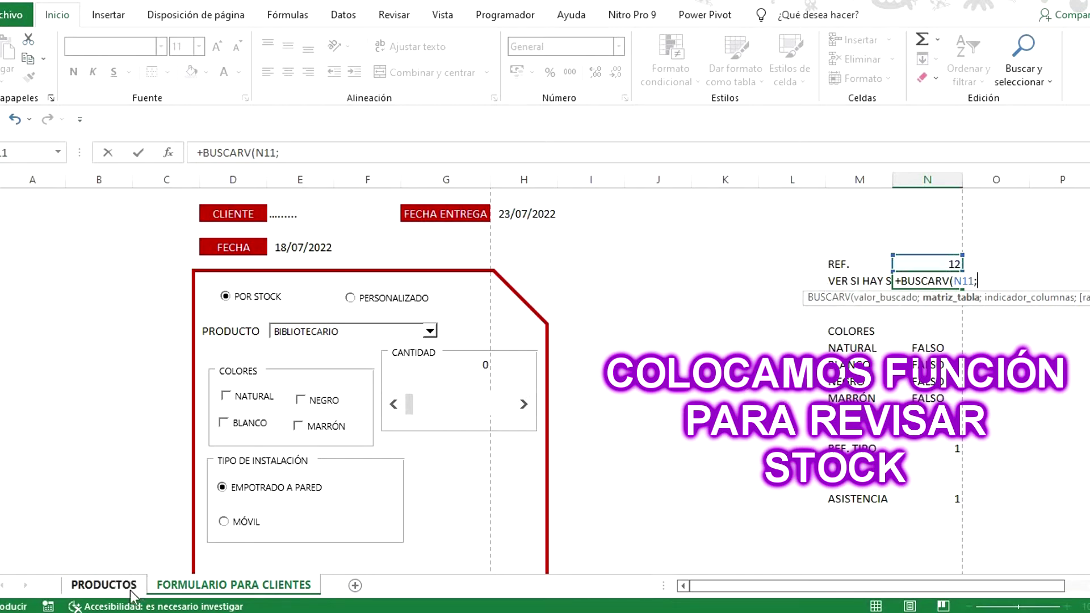
left_click(103, 584)
left_click(52, 248)
key("ctrl+shift+Down")
key("ctrl+shift+Right")
scroll(132, 269, "up", 4)
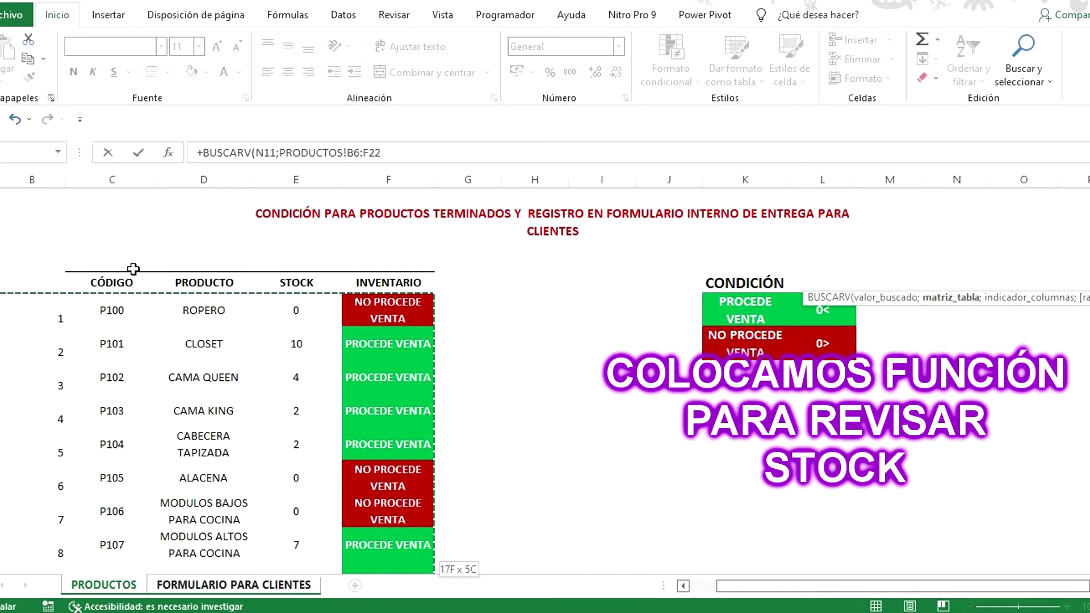
type(";")
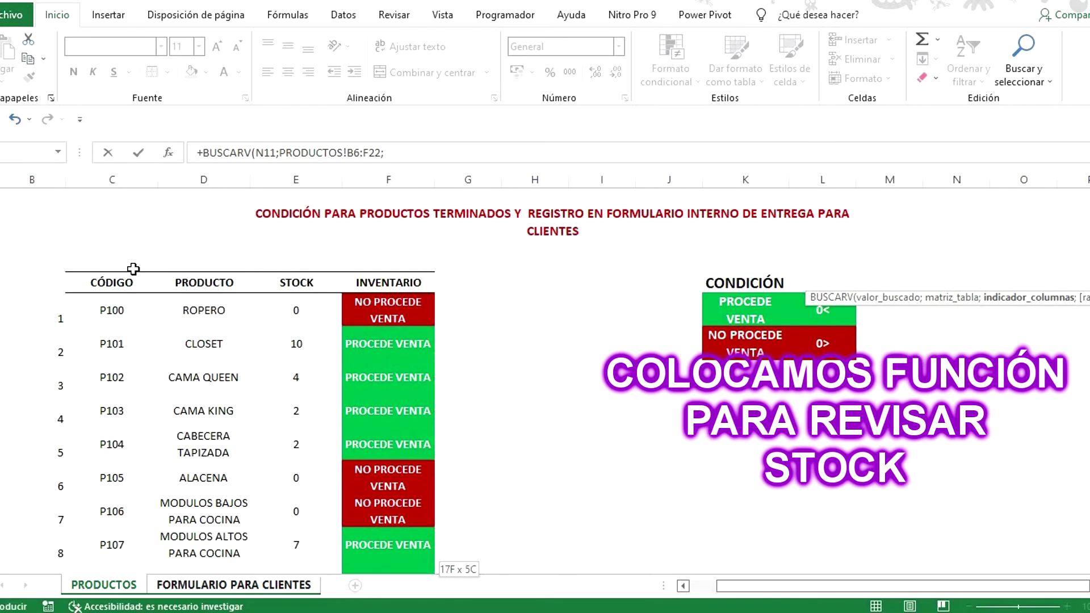
type("5;0")
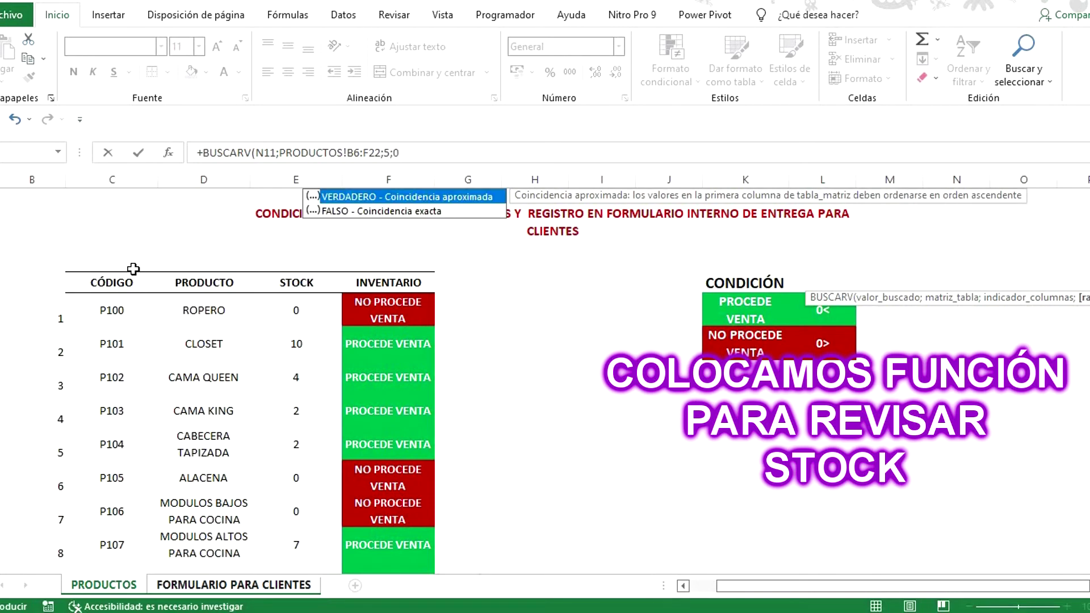
key("Escape")
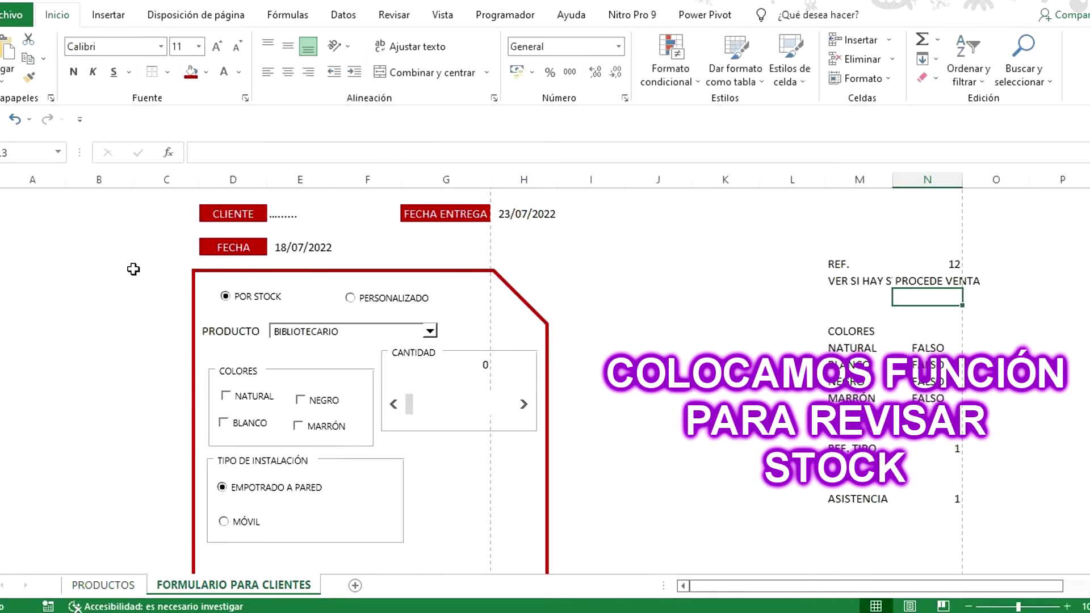
Step: Wrap the text in the VER SI HAY STOCK label cell and in its lookup result cell N12
key("Up")
key("Left")
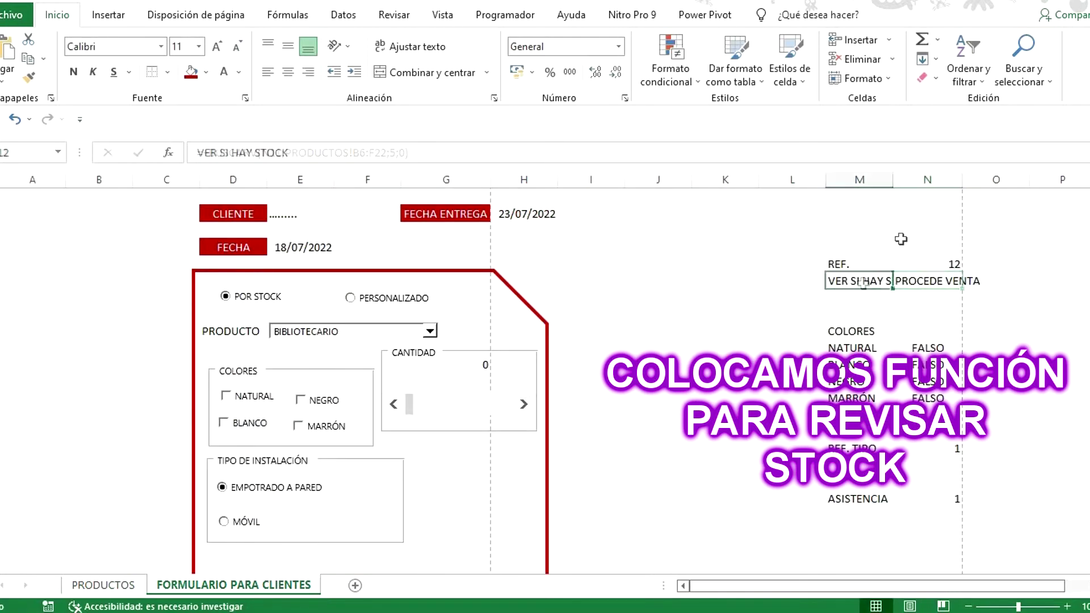
left_click(431, 45)
left_click(926, 295)
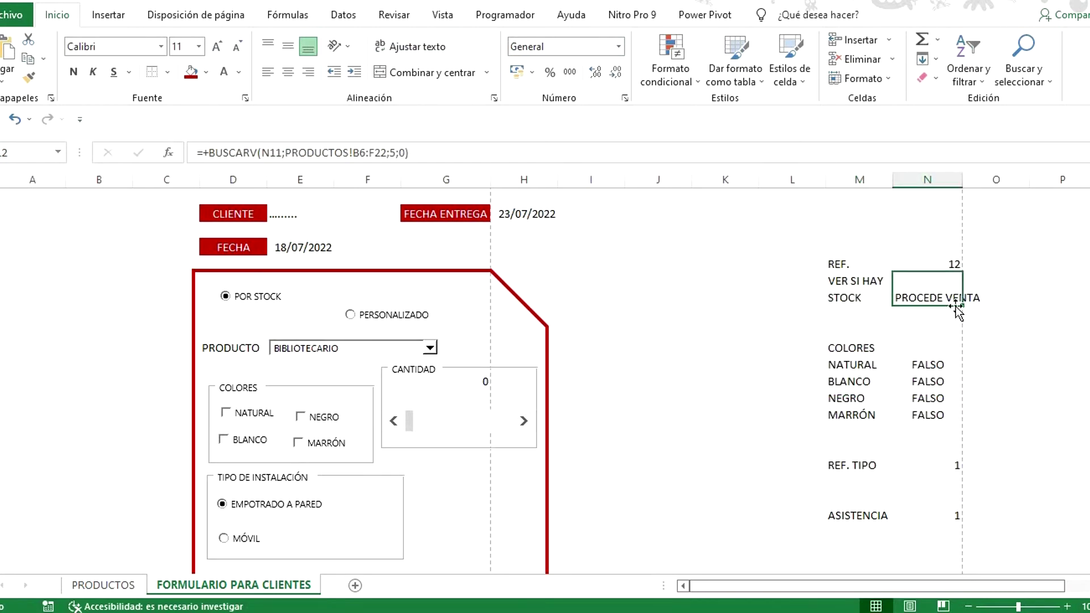
left_click(421, 46)
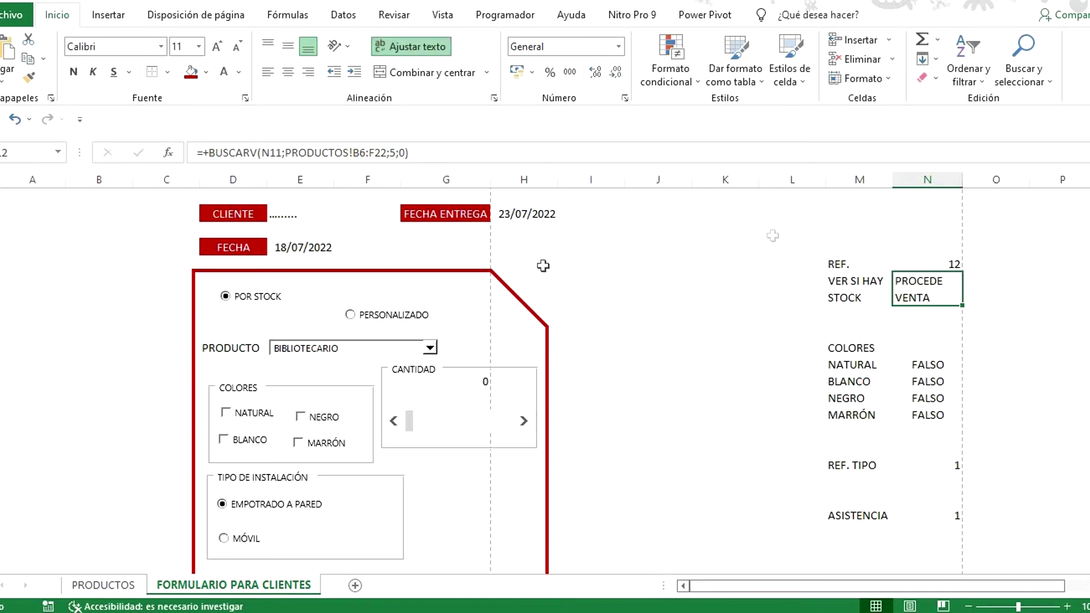
Step: Move the PERSONALIZADO option back up in line with the POR STOCK option
right_click(383, 314)
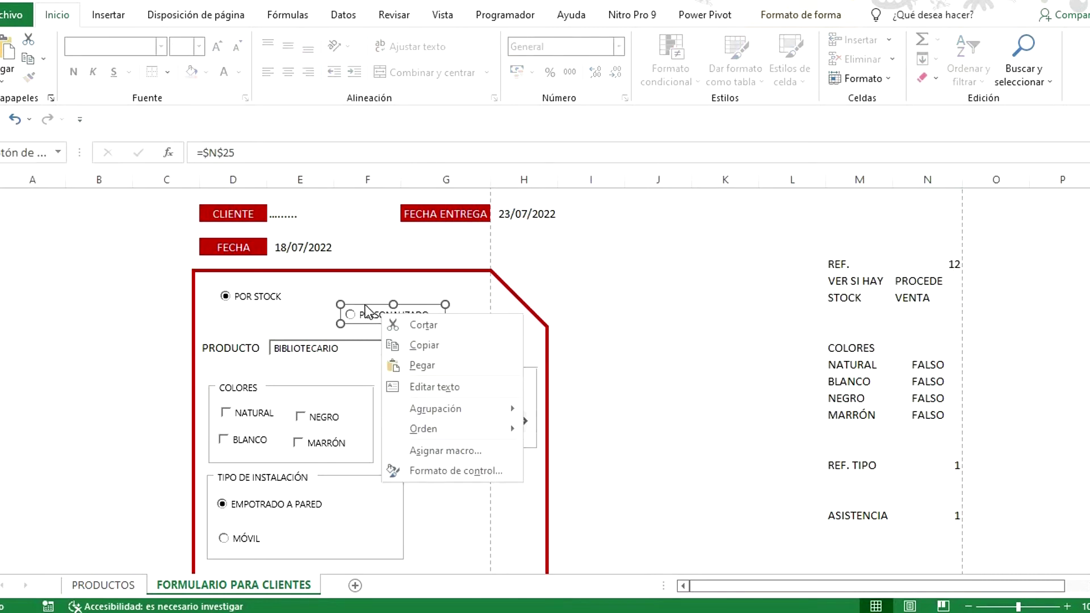
key("Escape")
left_click_drag(367, 312, 375, 288)
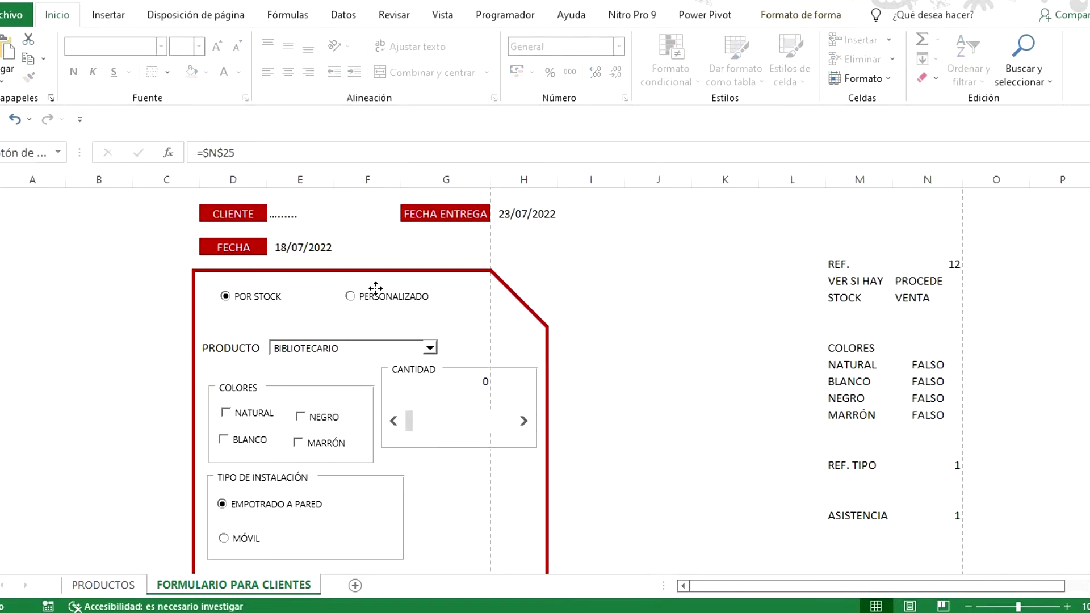
left_click(652, 347)
scroll(457, 347, "down", 3)
scroll(457, 348, "up", 3)
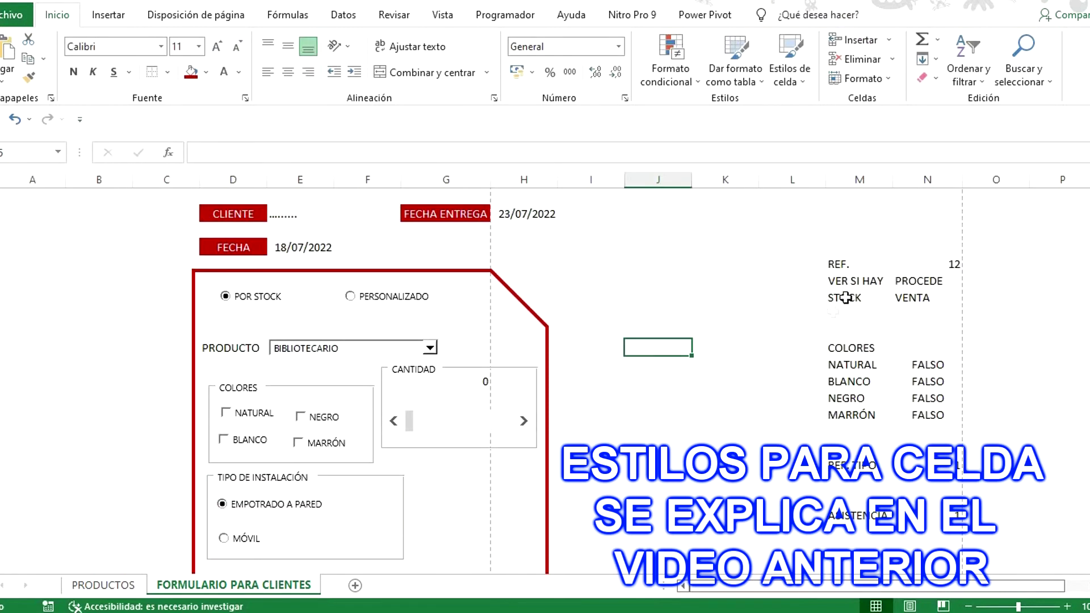
Step: Choose CAMA QUEEN from the PRODUCTO drop-down to test the stock check
left_click(900, 285)
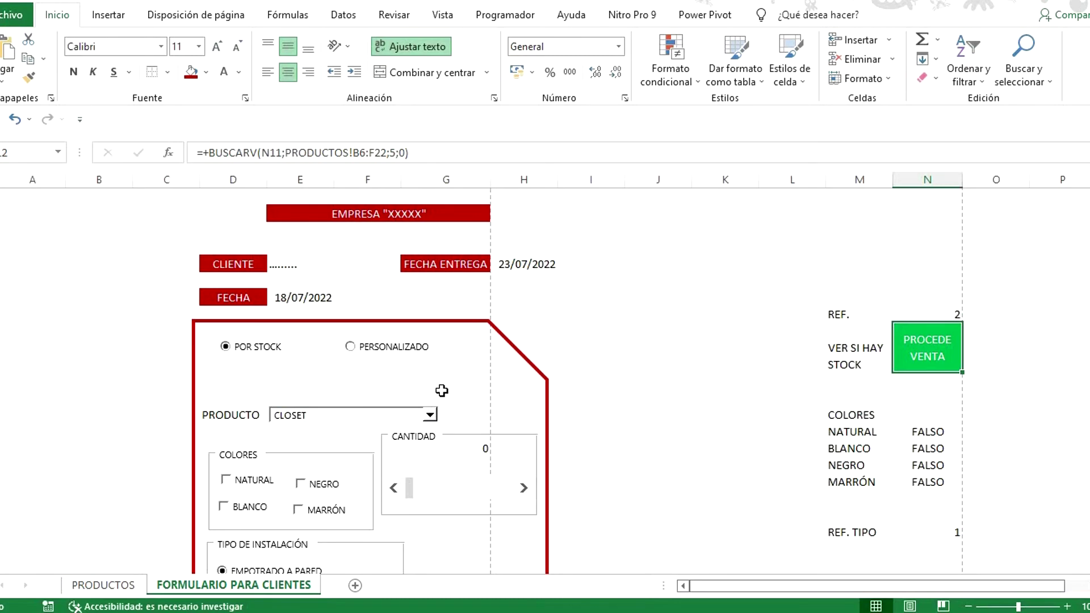
scroll(434, 386, "down", 1)
left_click(430, 365)
left_click(366, 390)
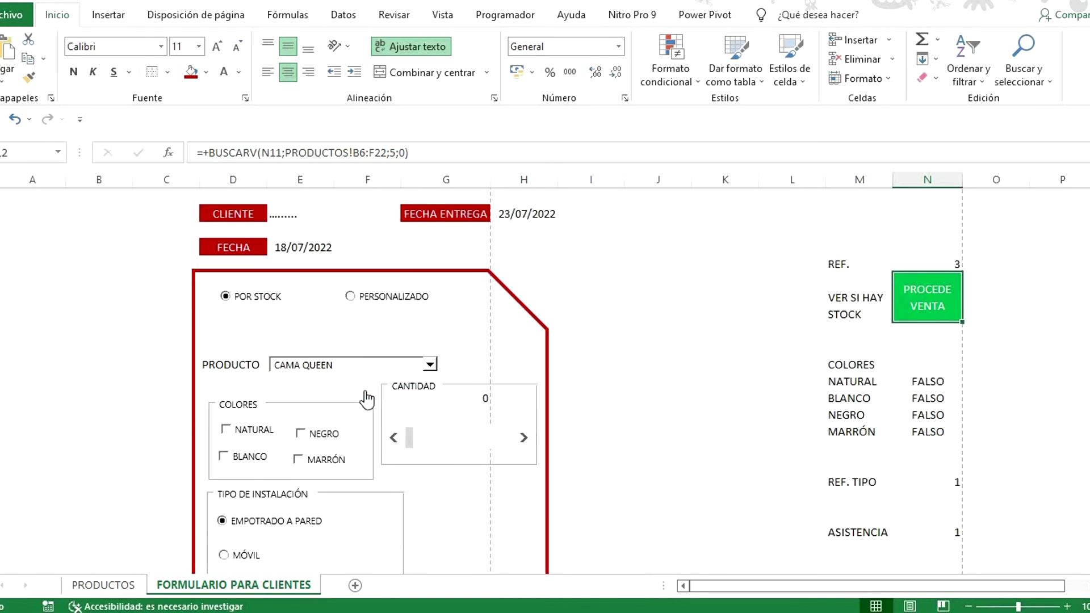
Step: Test the order controls by ticking NATURAL, raising CANTIDAD to 1 and choosing MÓVIL
left_click(226, 430)
left_click(523, 438)
scroll(318, 444, "down", 4)
left_click(224, 371)
scroll(434, 351, "up", 1)
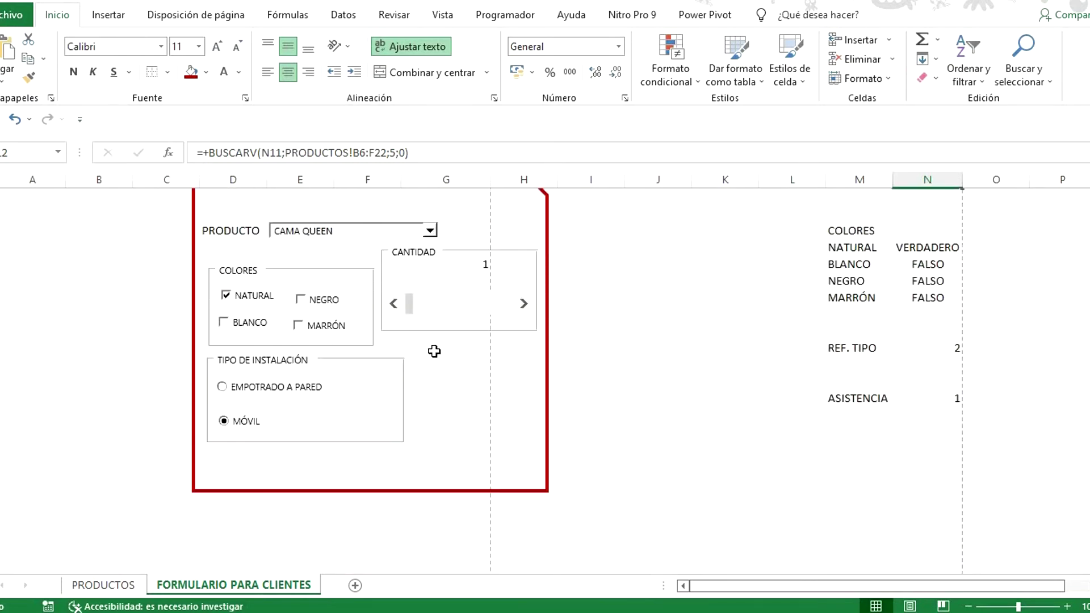
scroll(434, 352, "up", 3)
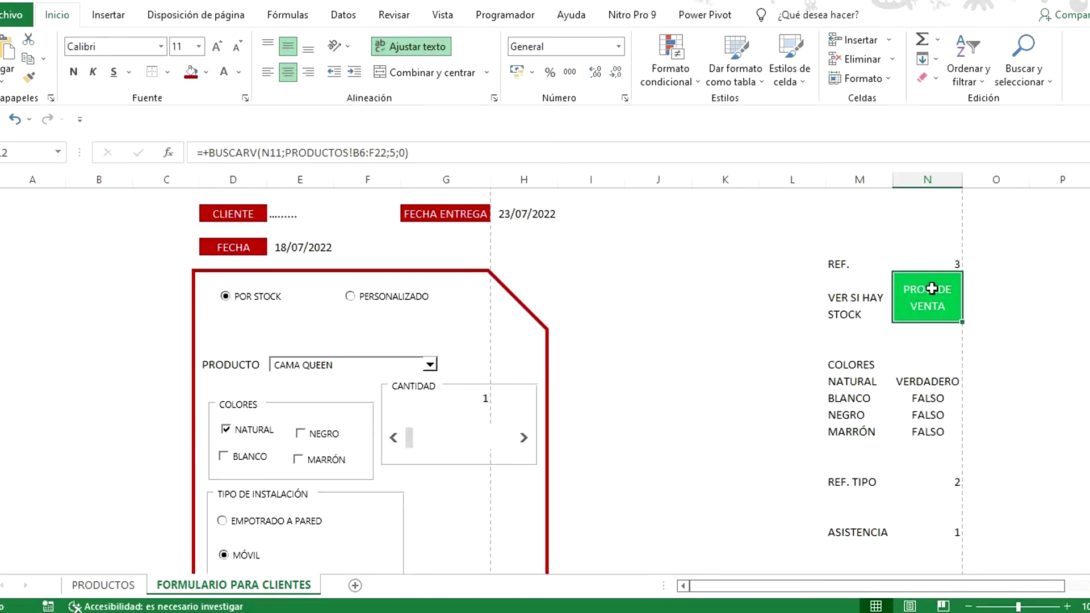
Step: Clear the NATURAL checkbox and set the MÓVIL option's control value to Sin activar
scroll(257, 404, "down", 1)
scroll(256, 400, "down", 2)
left_click(226, 295)
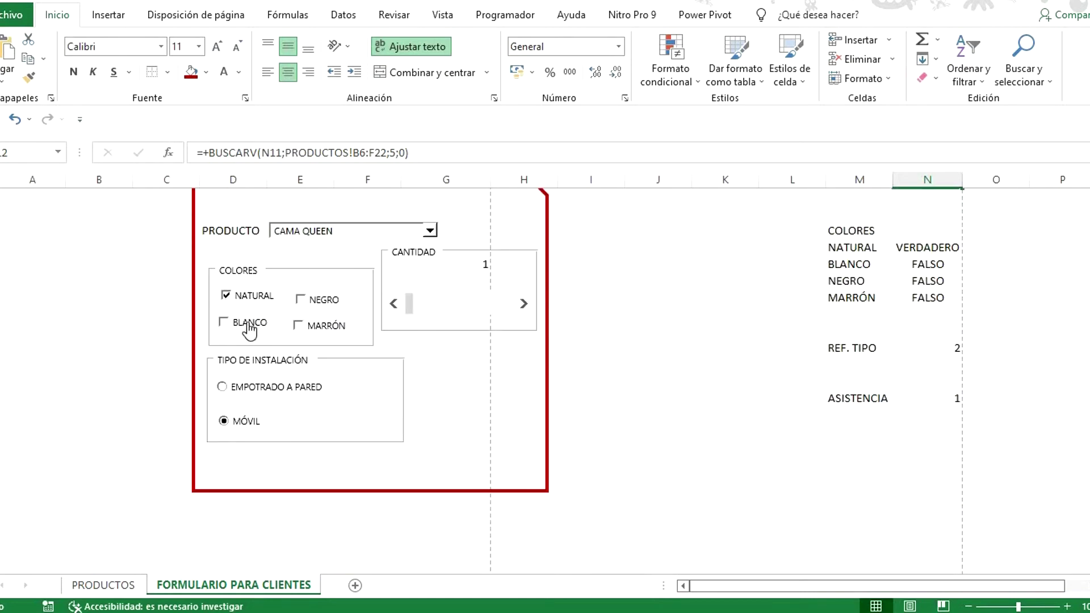
left_click(239, 424, "ctrl")
right_click(242, 429)
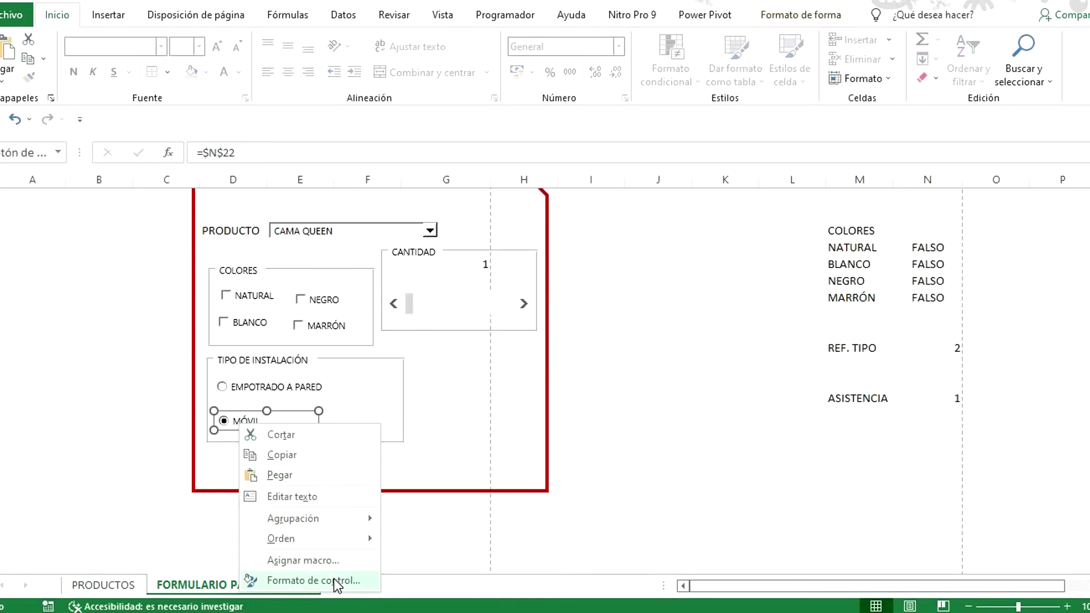
left_click(333, 578)
left_click(86, 127)
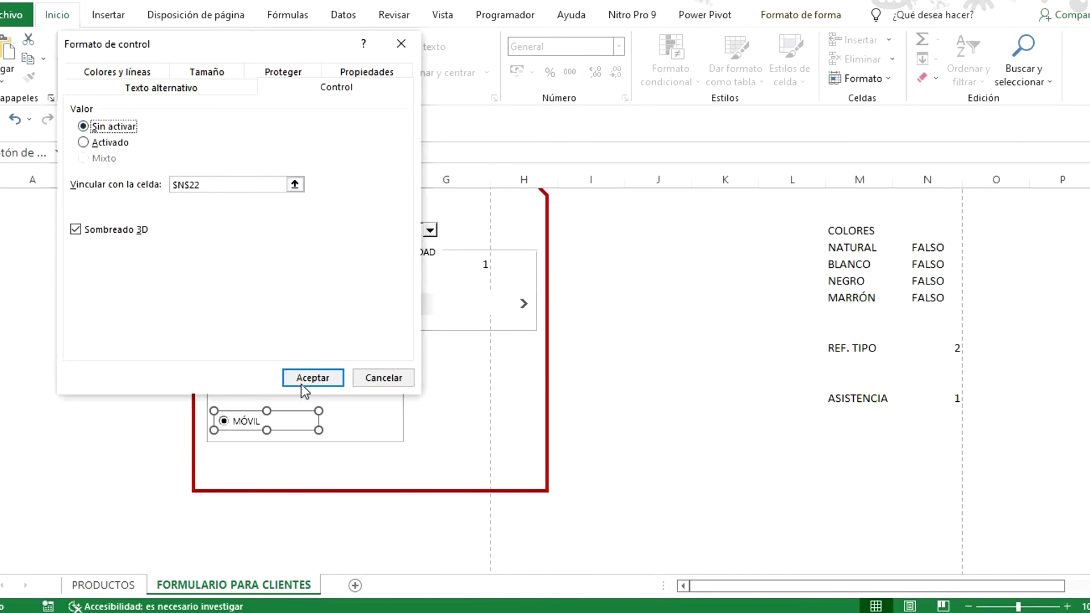
left_click(312, 378)
Step: Lower CANTIDAD to 0 and choose ROPERO from the PRODUCTO drop-down
scroll(477, 401, "up", 3)
left_click(393, 438)
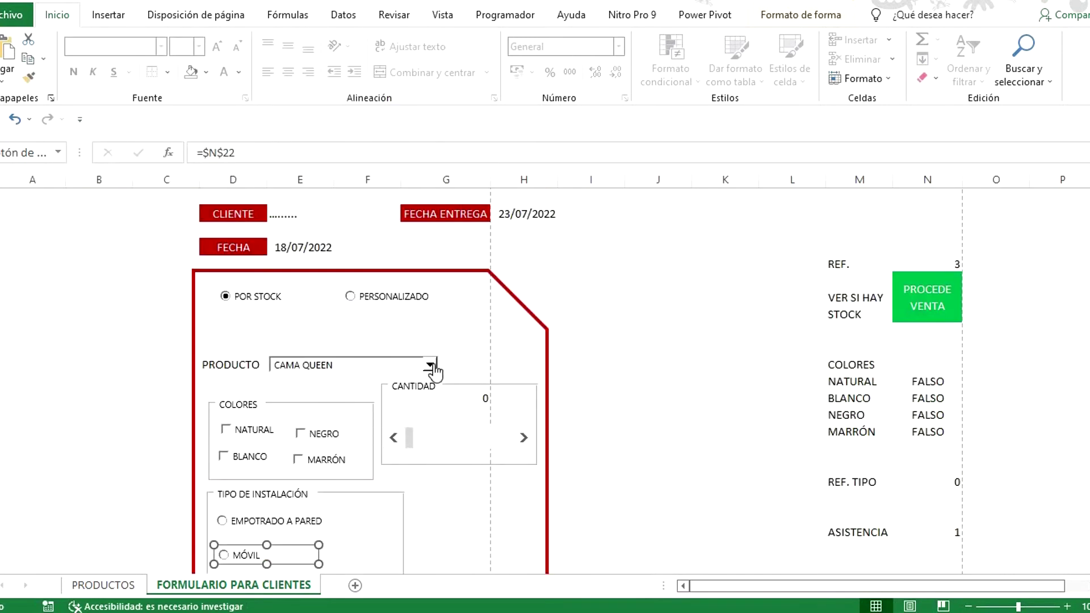
left_click(430, 364)
scroll(427, 397, "up", 2)
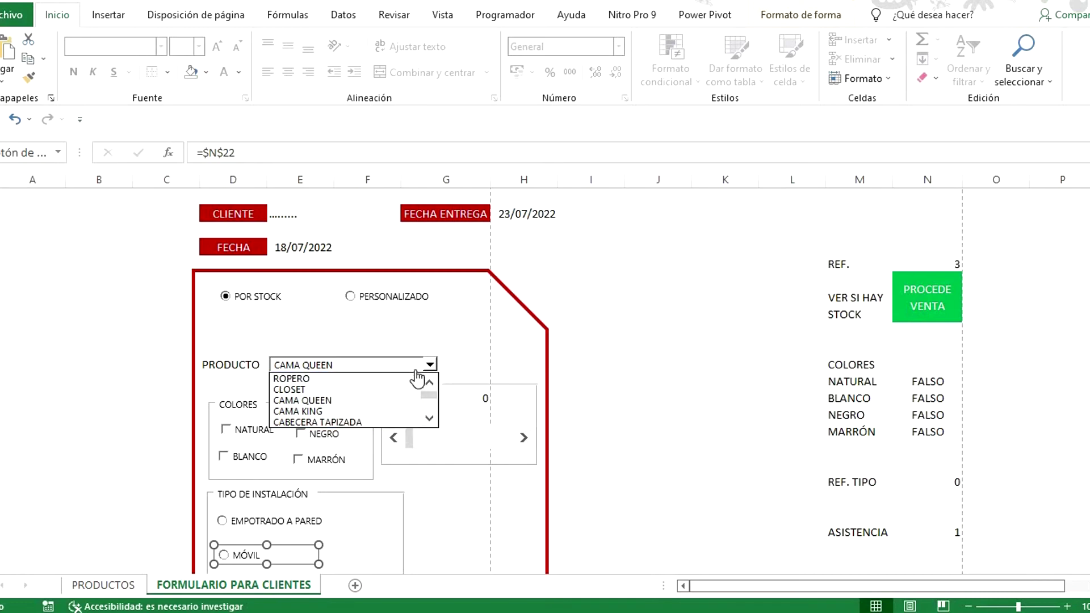
left_click(318, 378)
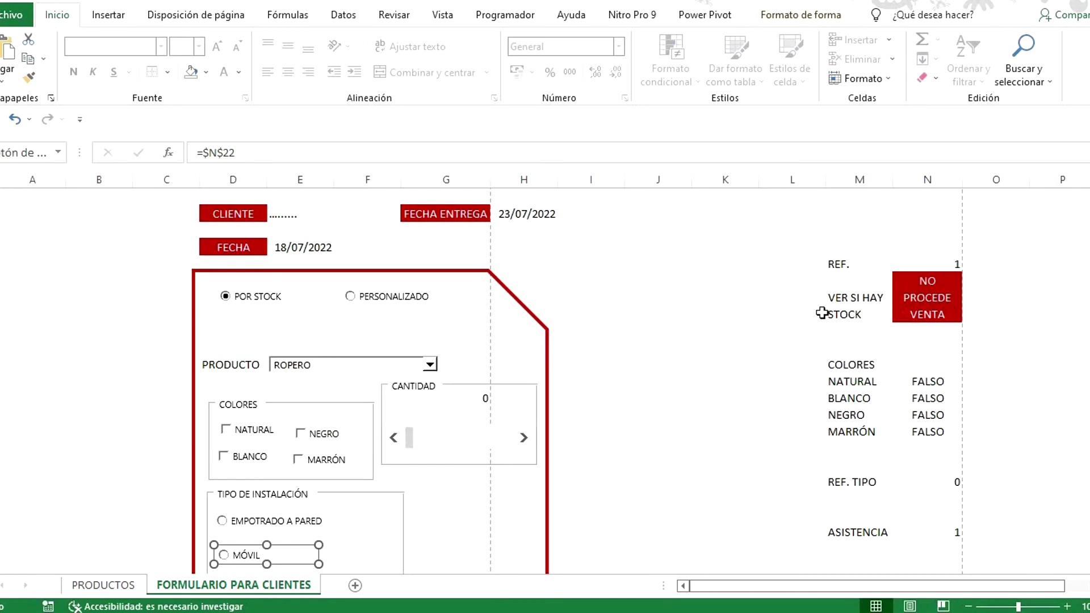
Step: Choose CLOSET from the PRODUCTO drop-down and tick the NATURAL colour
left_click(432, 366)
left_click(380, 392)
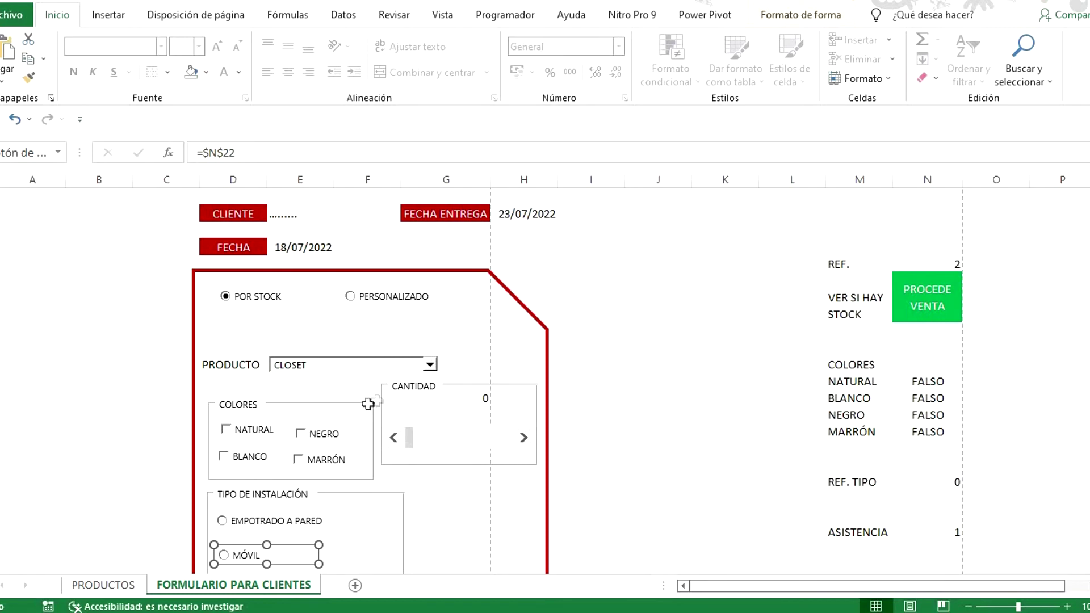
left_click(226, 433)
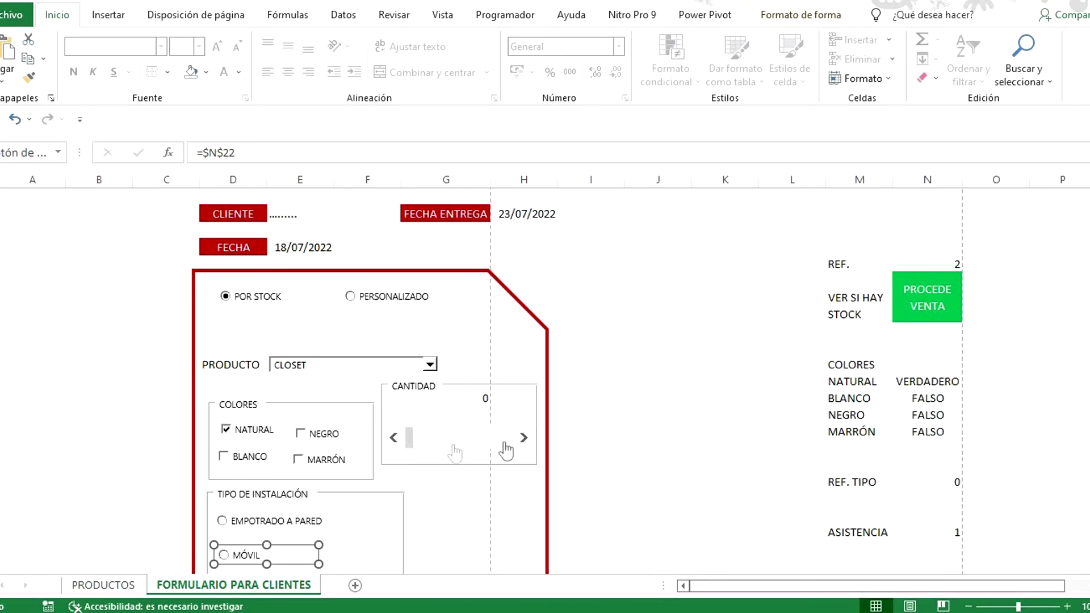
Step: Raise CANTIDAD to 1 and choose MÓVIL as the installation type
left_click(523, 443)
scroll(464, 390, "down", 3)
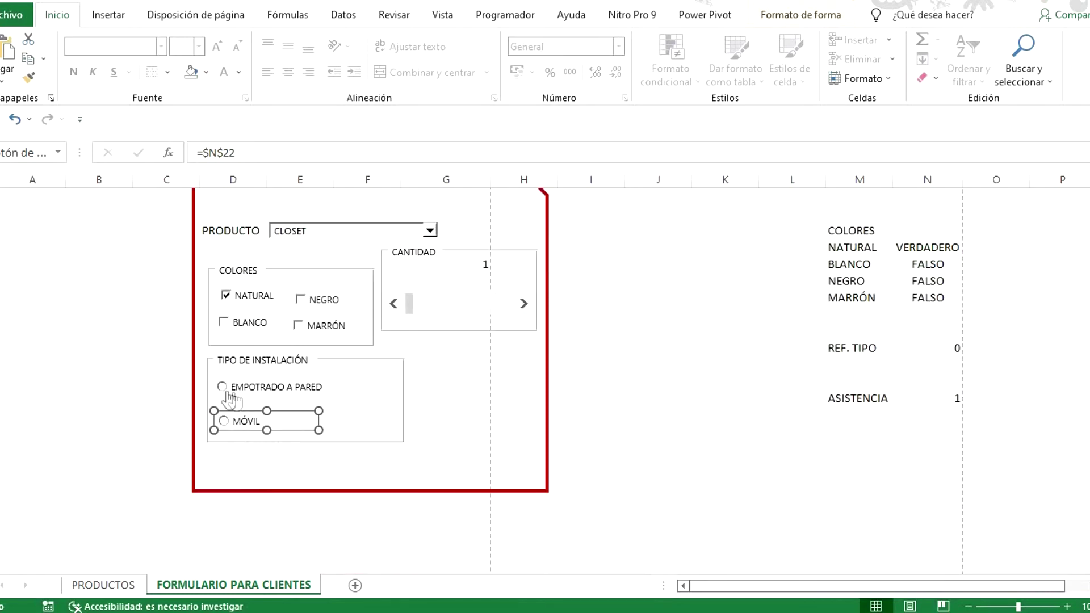
left_click(659, 429)
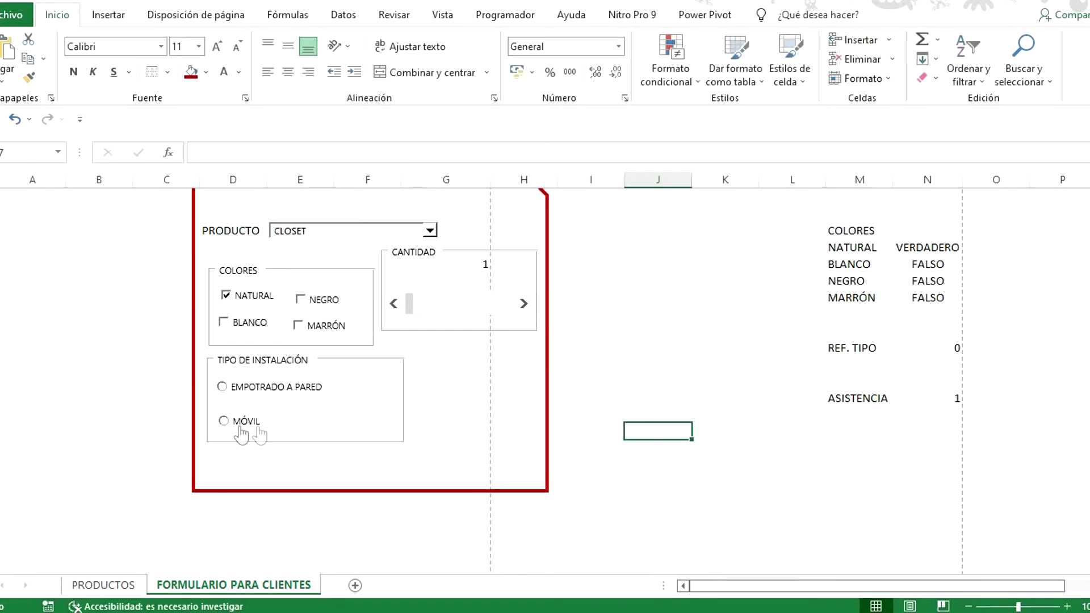
left_click(257, 432)
scroll(432, 415, "up", 4)
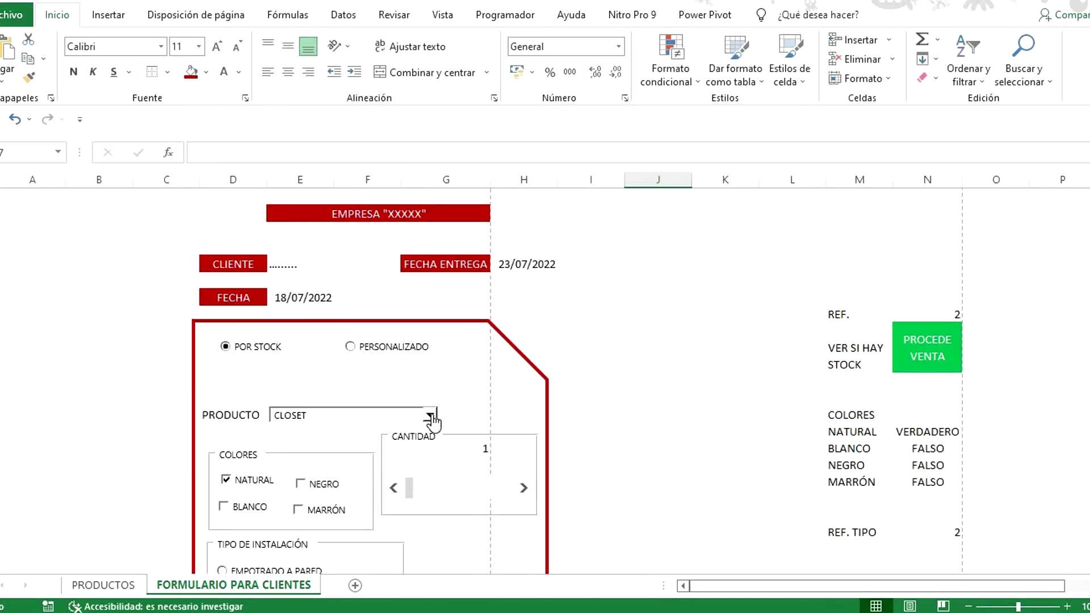
Step: Enter SEÑOR X as the CLIENTE and check the FECHA ENTREGA cell
left_click(316, 264)
type("PARA")
key("BackSpace")
key("BackSpace")
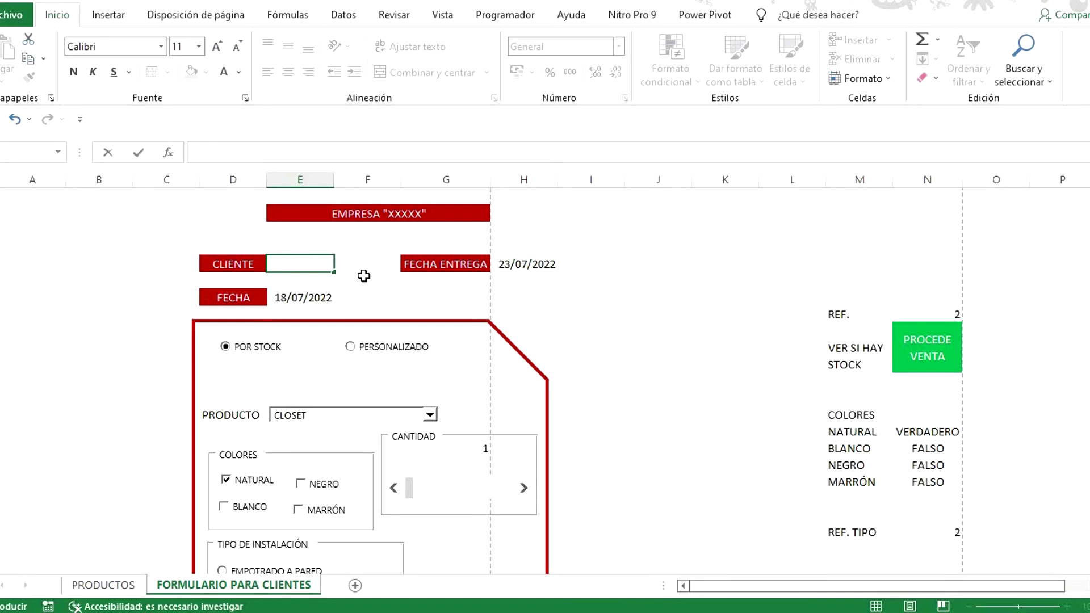
type("SEÑOR X")
key("ctrl+Return")
scroll(382, 263, "up", 2)
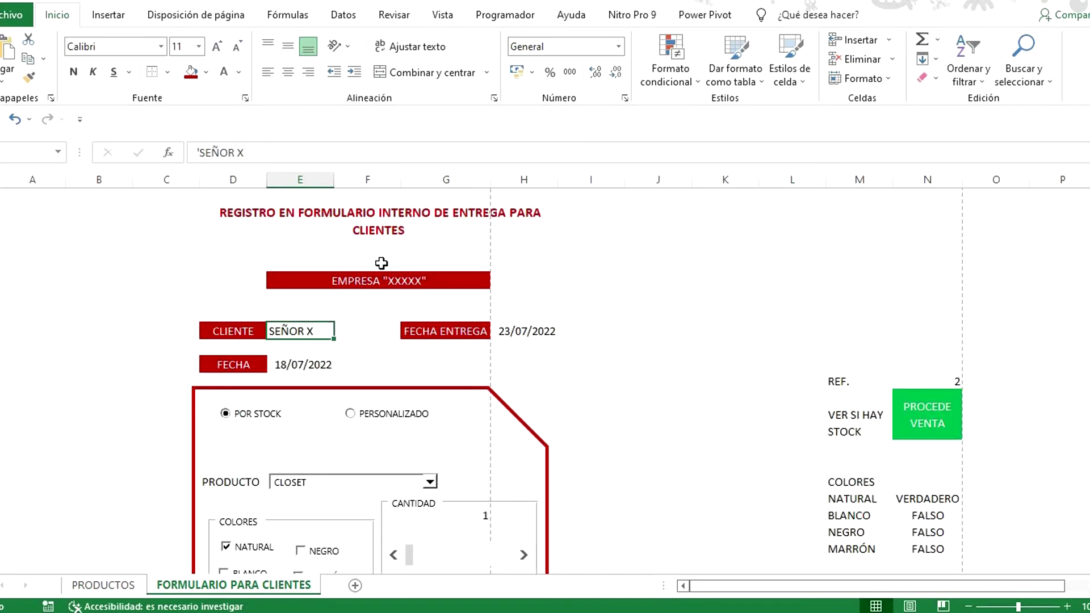
left_click(527, 330)
scroll(623, 340, "down", 1)
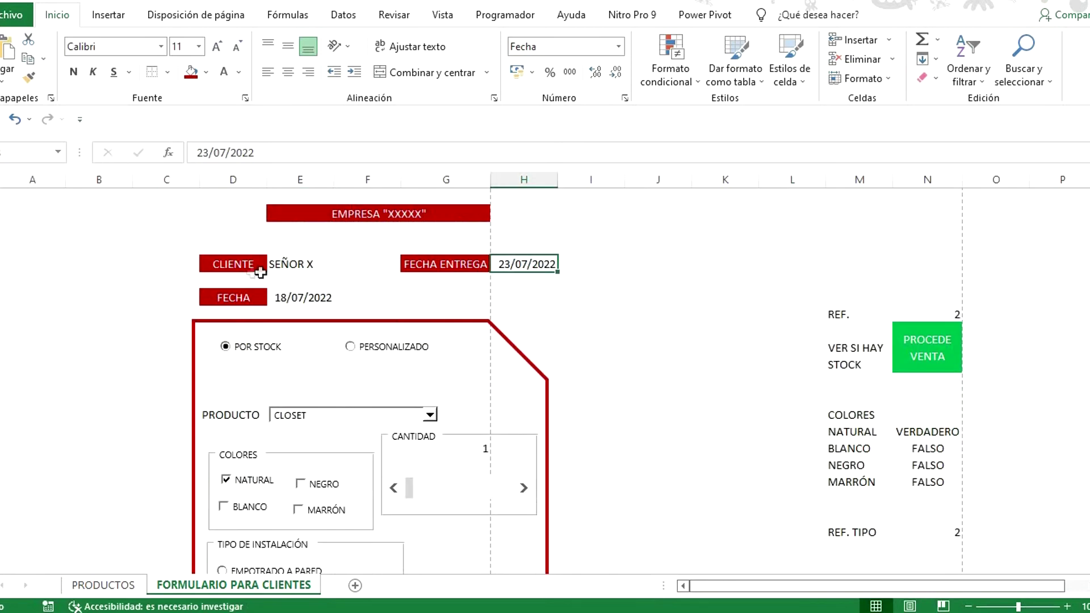
Step: Set the print area to columns C through I, from the EMPRESA header row down over the whole form
left_click_drag(157, 213, 559, 163)
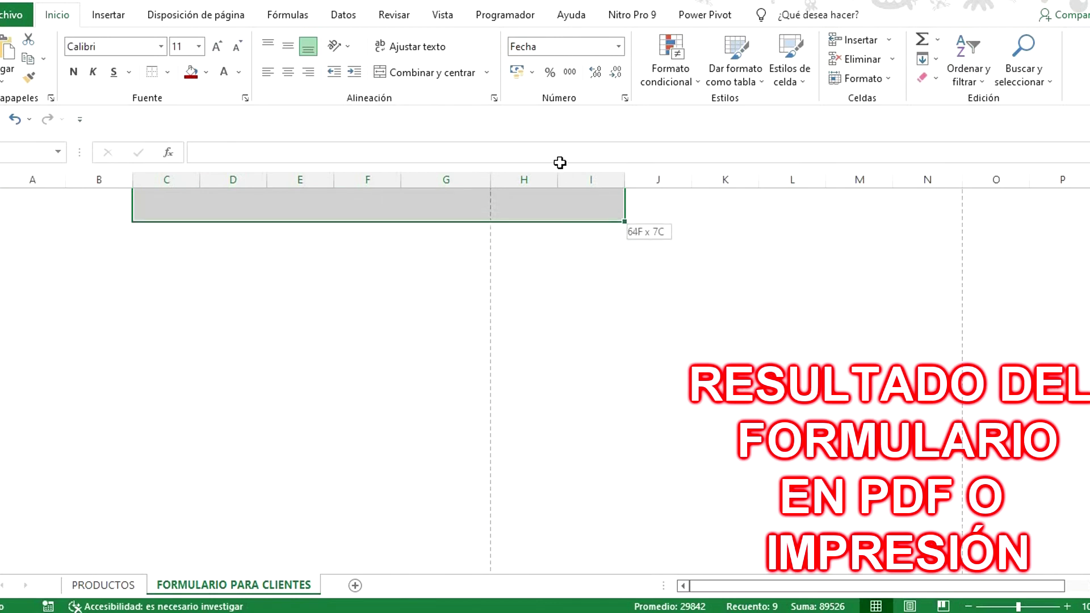
left_click_drag(558, 109, 574, 304)
scroll(545, 300, "up", 9)
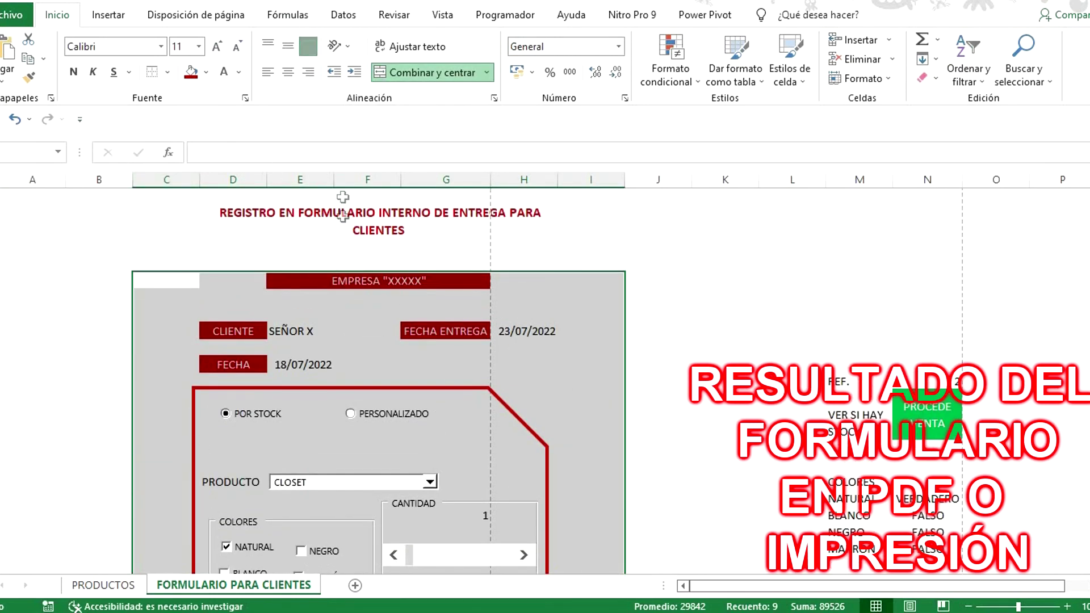
left_click(185, 16)
left_click(267, 79)
left_click(309, 105)
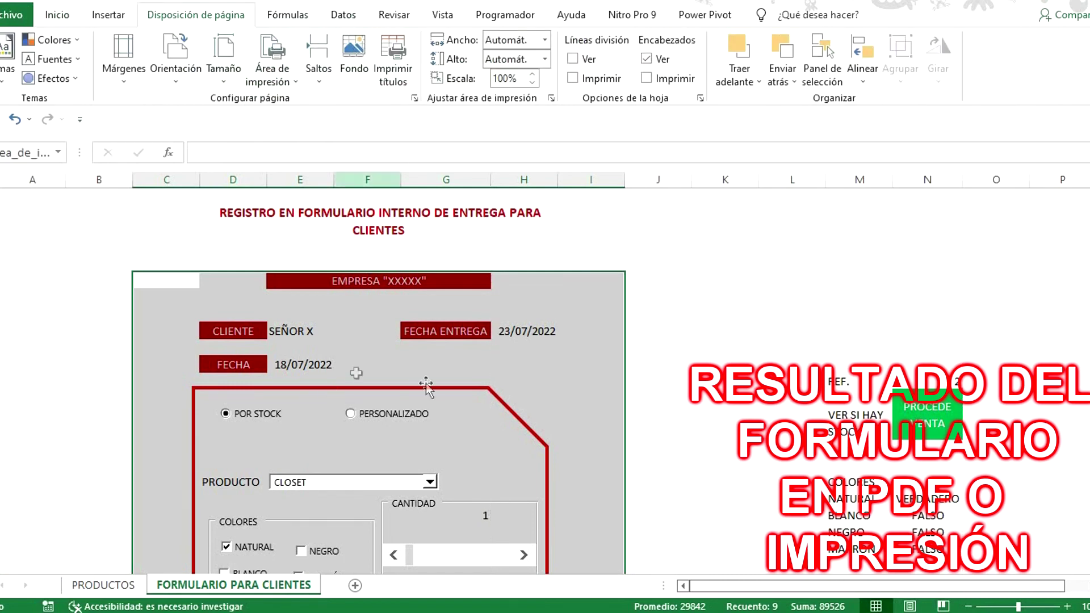
Step: Start exporting the form as a PDF and name the file 23-07-2022_SEÑOR X
left_click(14, 15)
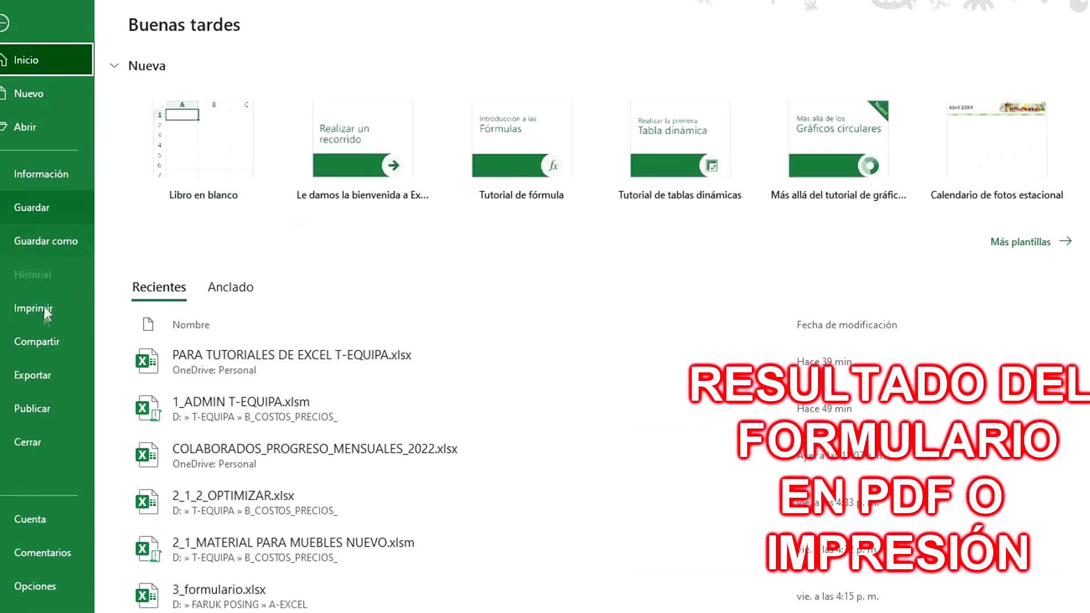
left_click(61, 379)
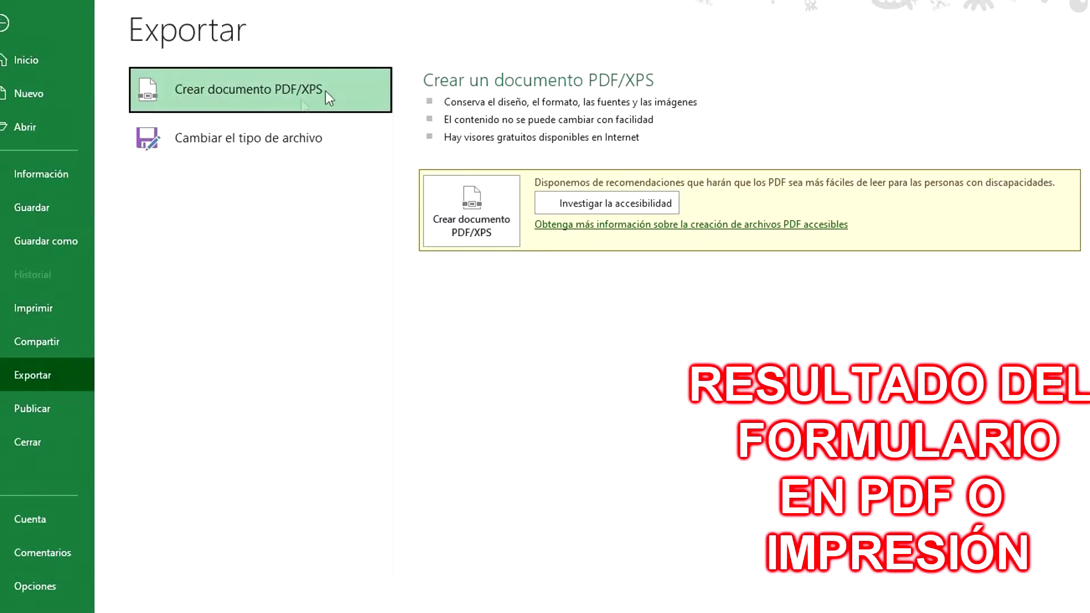
left_click(448, 202)
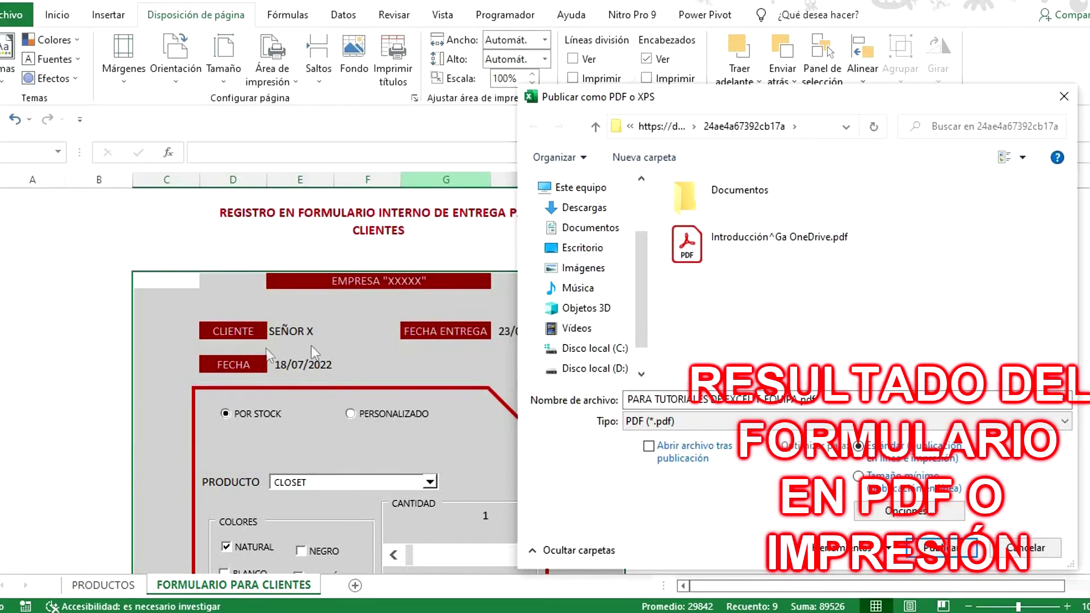
left_click(828, 400)
type("SER")
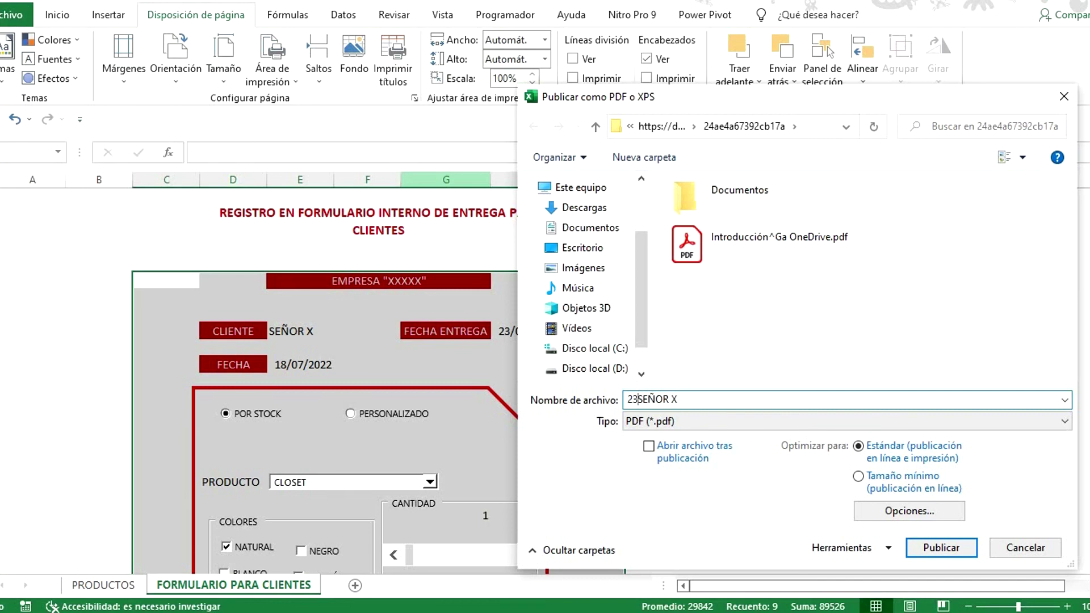
type("-07-2022_")
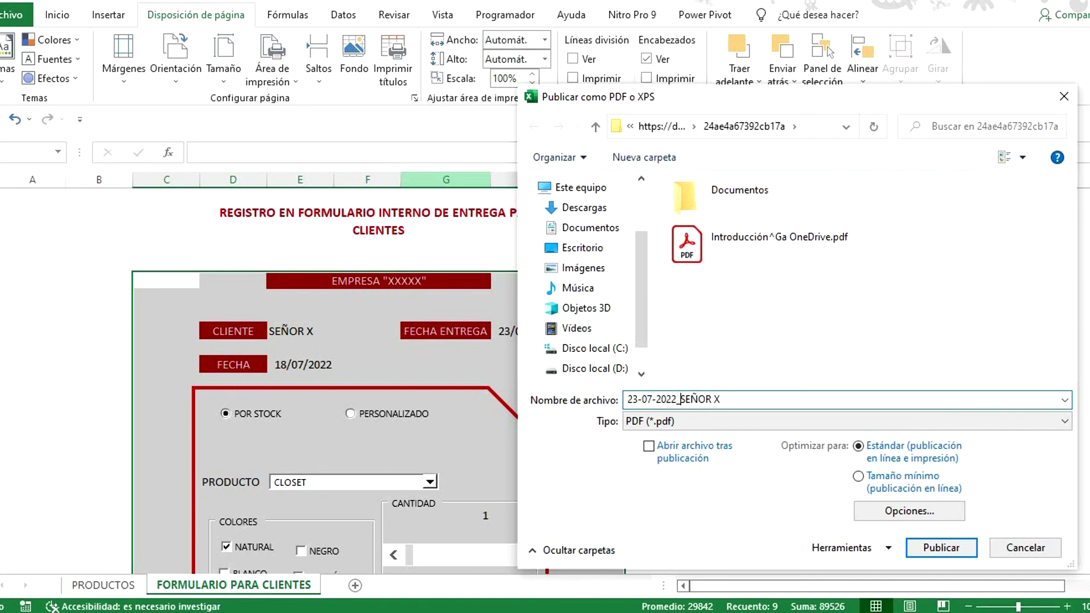
Step: Publish the PDF to the JULIO folder inside VENTA 2022, within the confirmed sales folder on the Escritorio
left_click(582, 248)
scroll(749, 234, "down", 1)
left_click(733, 358)
double_click(733, 359)
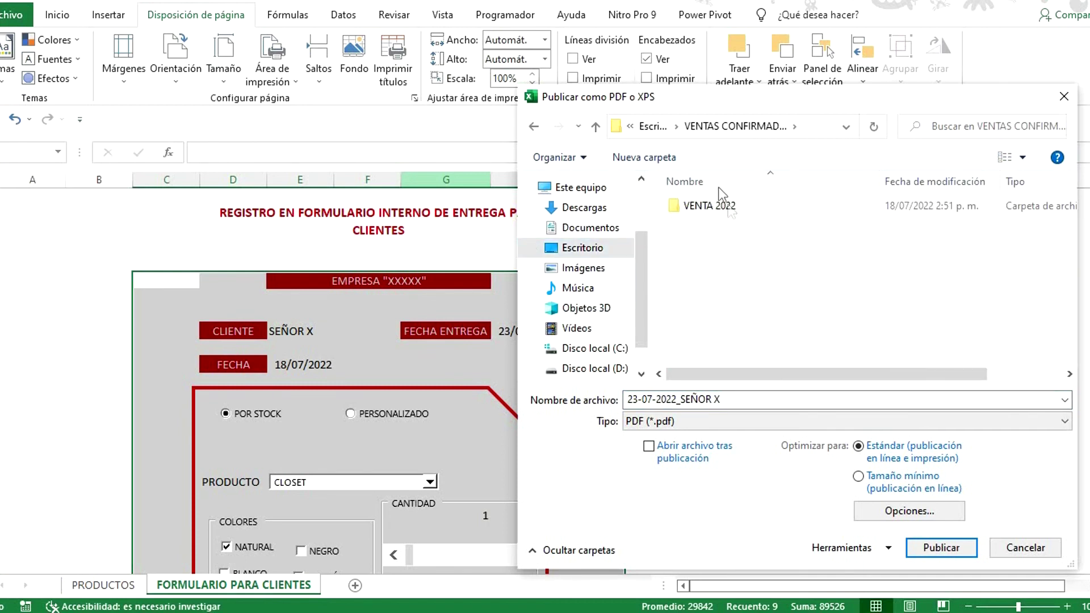
double_click(706, 205)
double_click(707, 205)
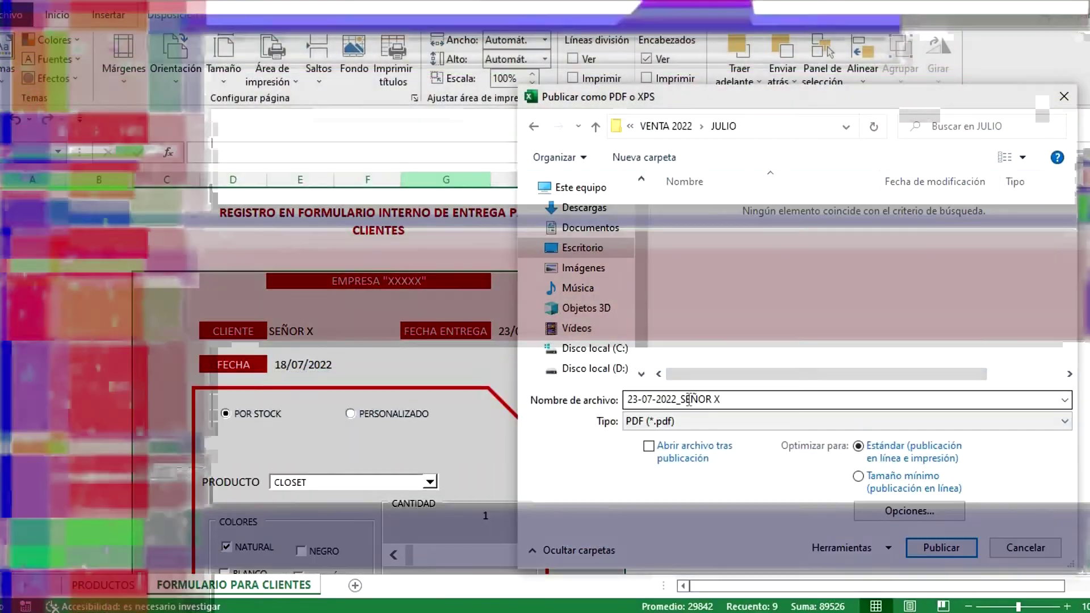
left_click(941, 548)
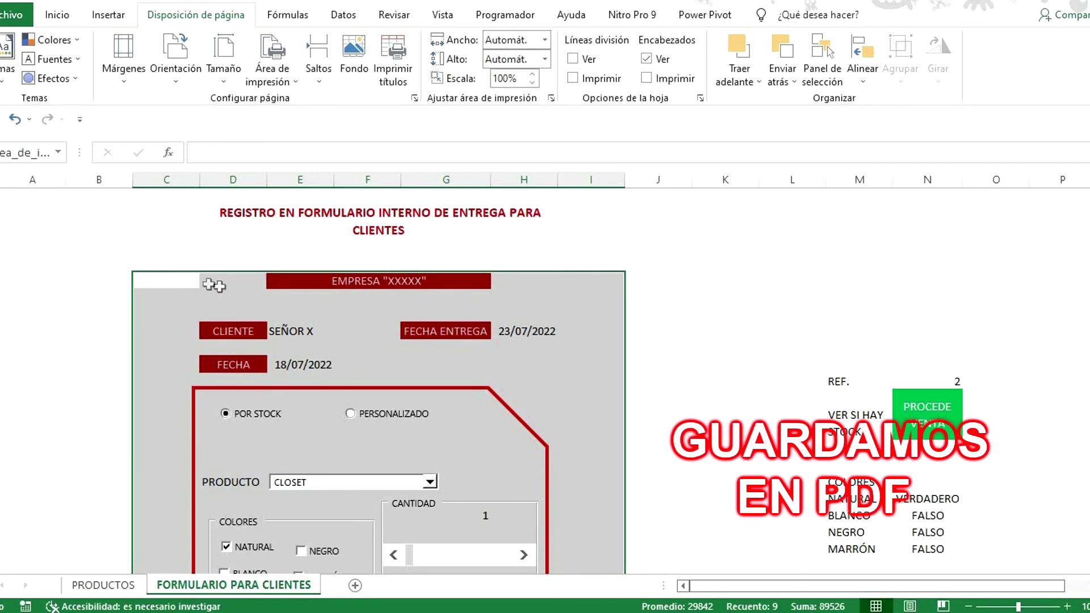
Step: Open the exported PDF in the PDF reader and examine the client data, product, colours, quantity and installation type
left_click(193, 281)
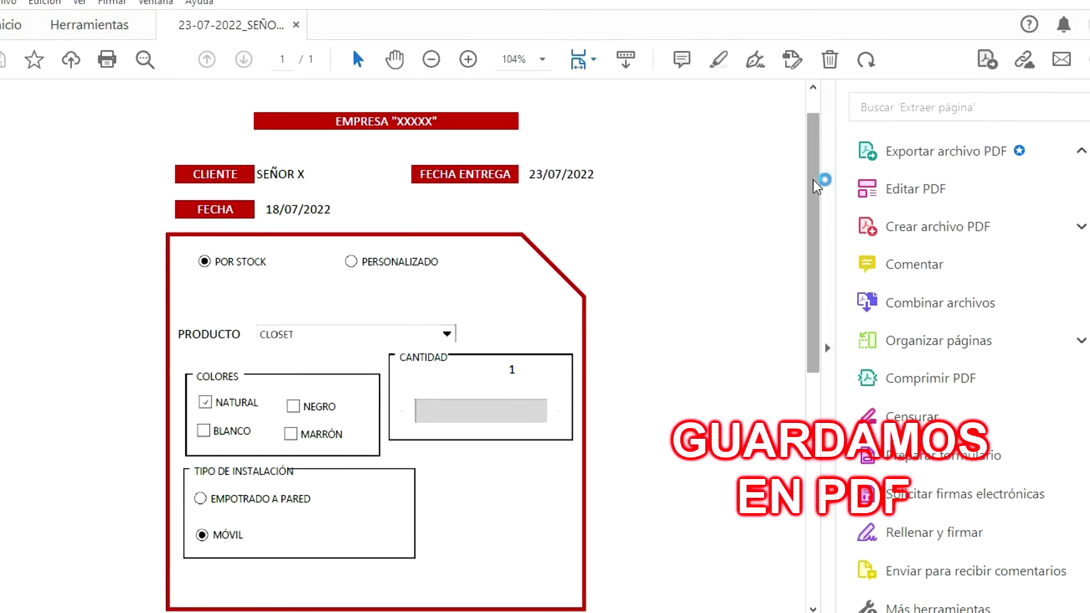
scroll(815, 204, "down", 5)
scroll(816, 221, "up", 5)
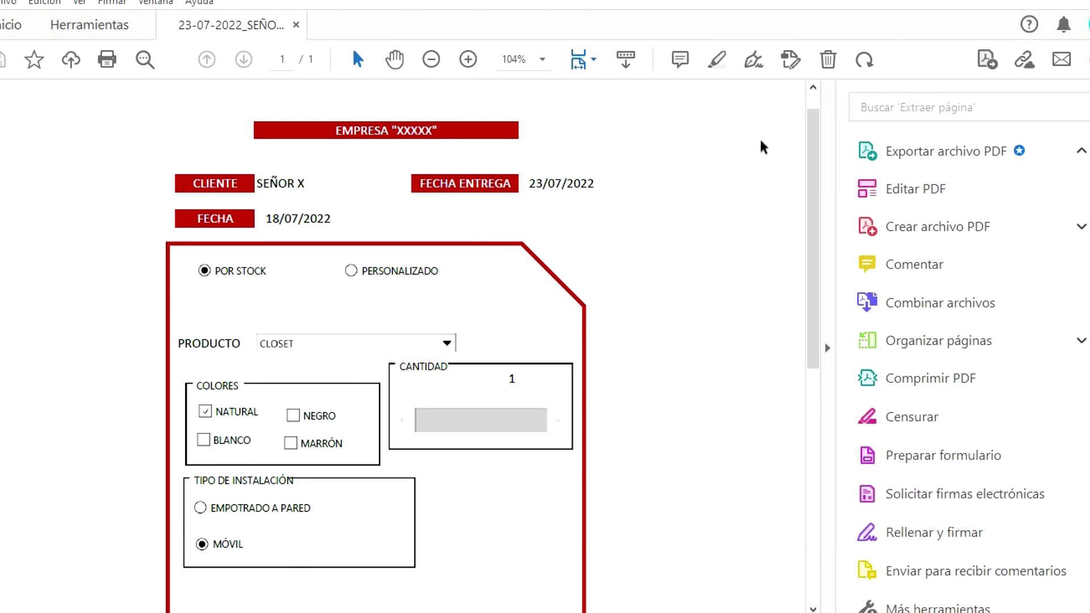
scroll(752, 166, "down", 3)
scroll(752, 166, "up", 4)
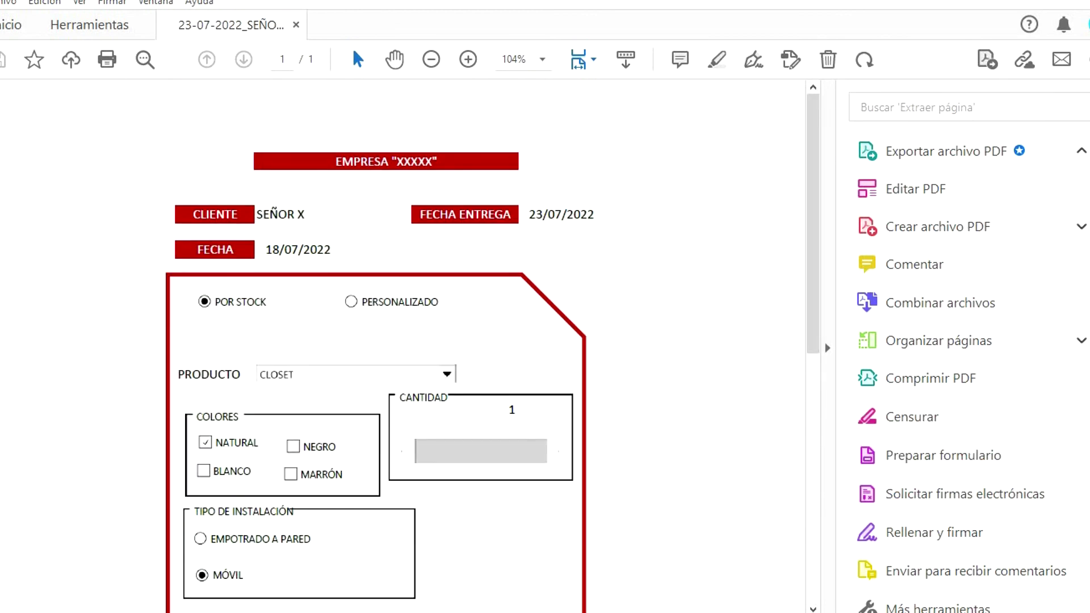